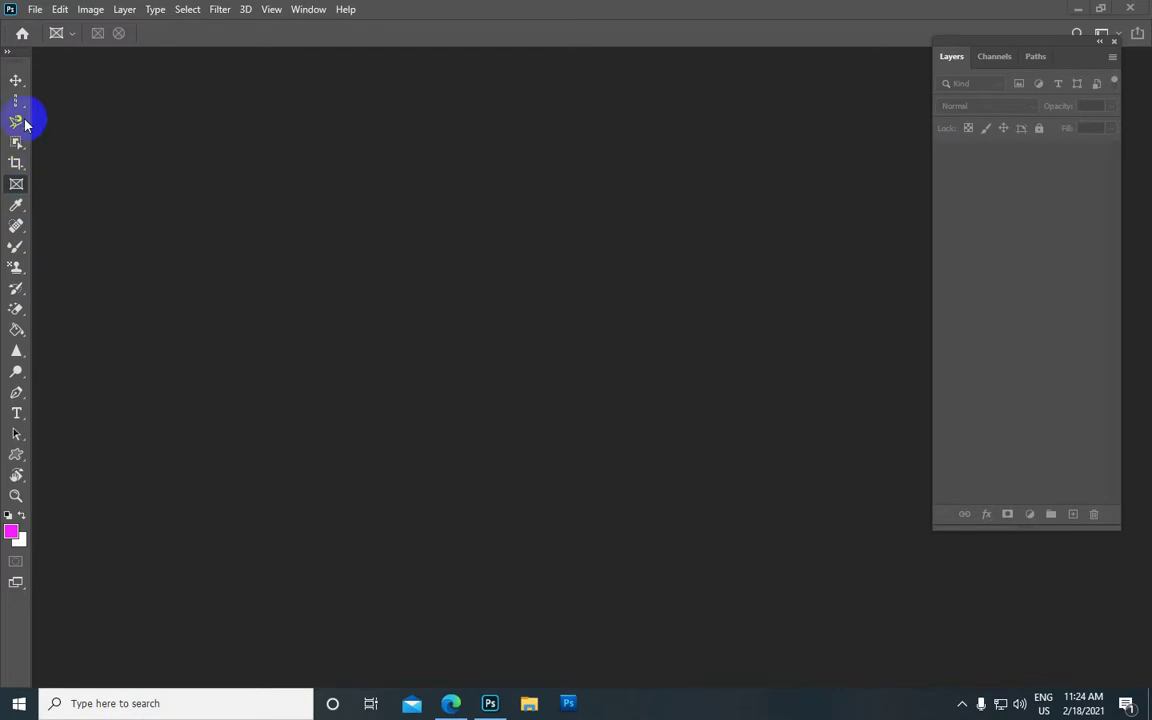
Open the File menu from the empty Photoshop workspace.
left_click(35, 10)
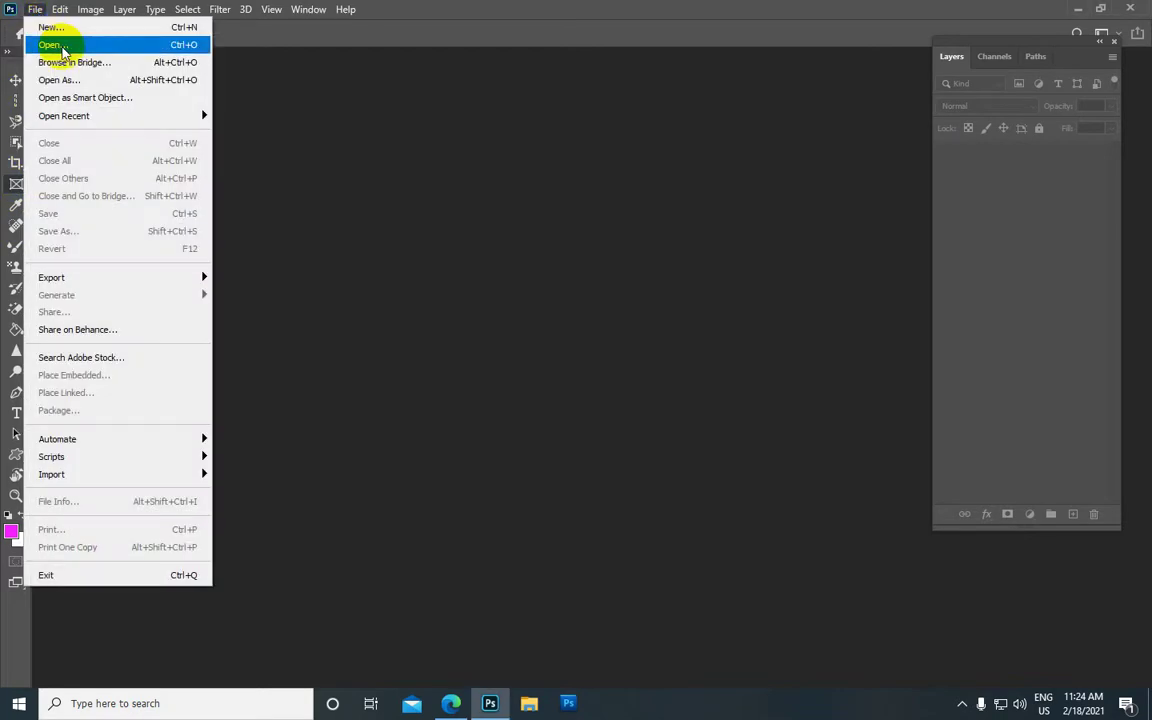
Open 03.jpg, 07.jpg, 09.jpg and 010.jpeg from the Desktop as separate documents.
left_click(55, 45)
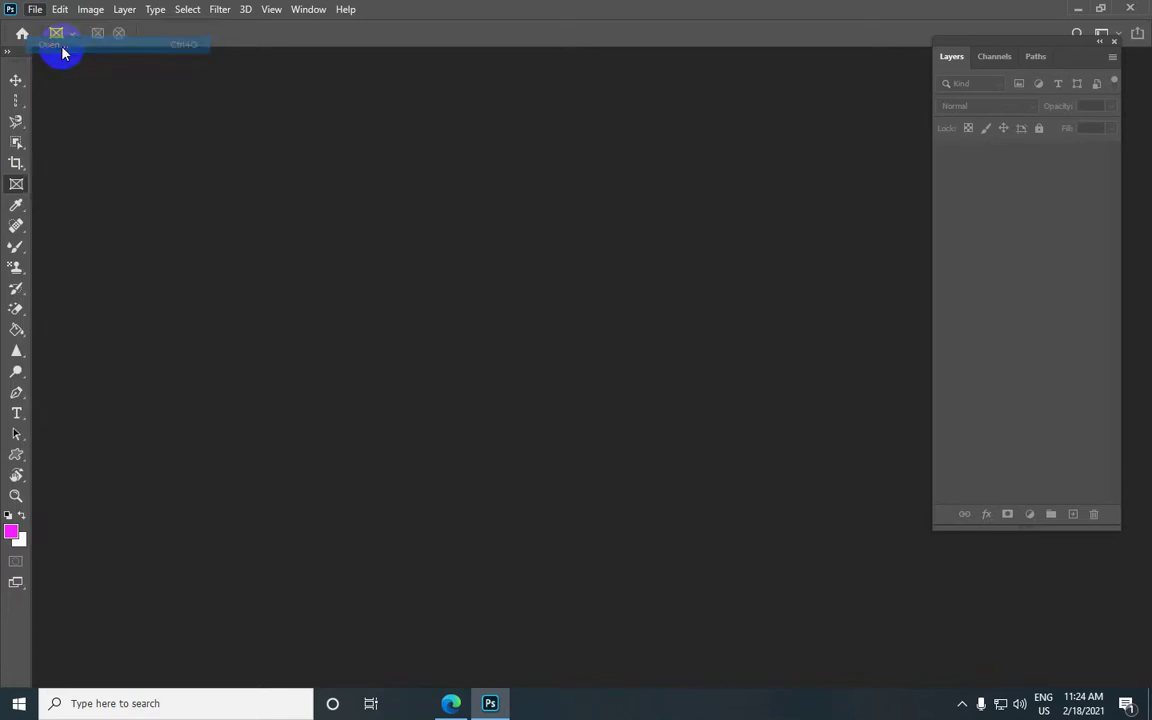
scroll(245, 145, "down", 3)
scroll(257, 167, "down", 3)
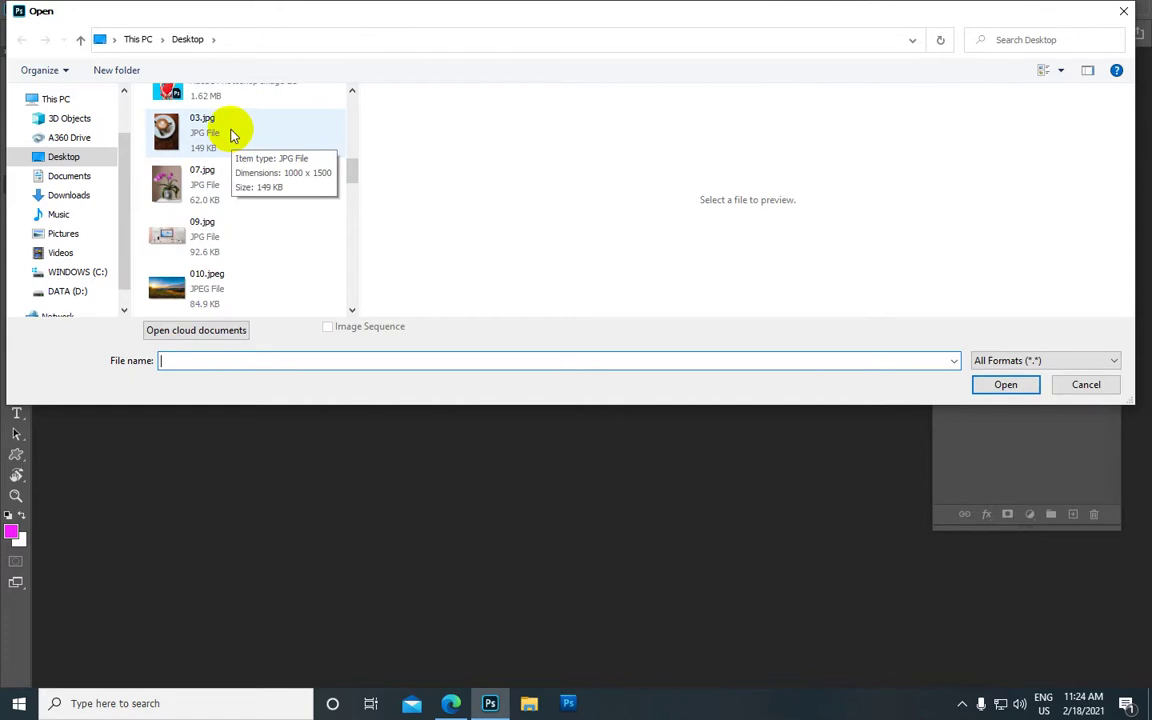
left_click(228, 127)
left_click(214, 186, "ctrl")
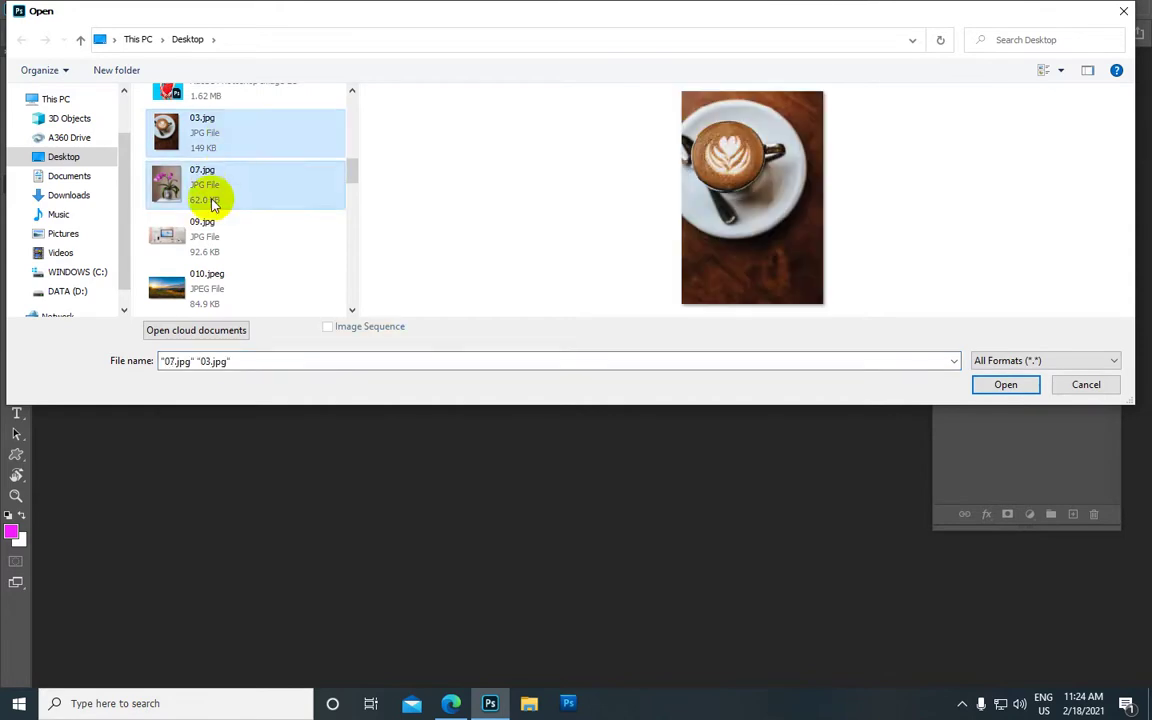
left_click(213, 235, "ctrl")
scroll(213, 232, "up", 5)
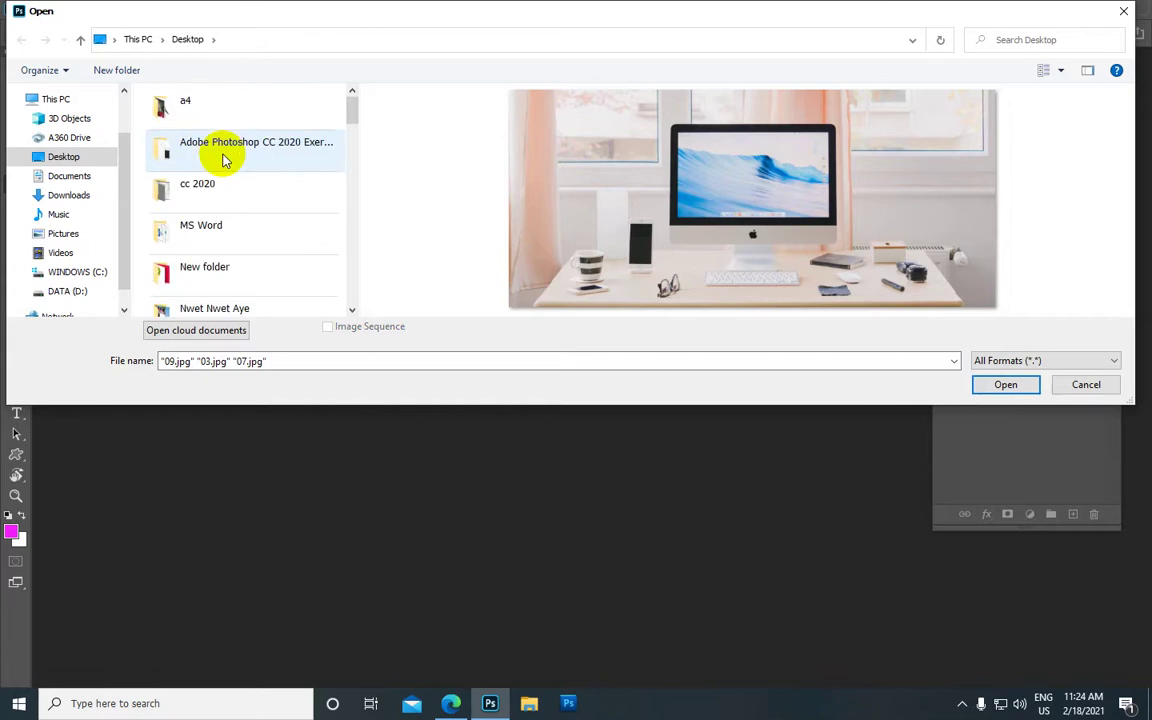
scroll(224, 160, "down", 2, "ctrl")
scroll(224, 160, "down", 1, "ctrl")
scroll(224, 160, "down", 1, "ctrl")
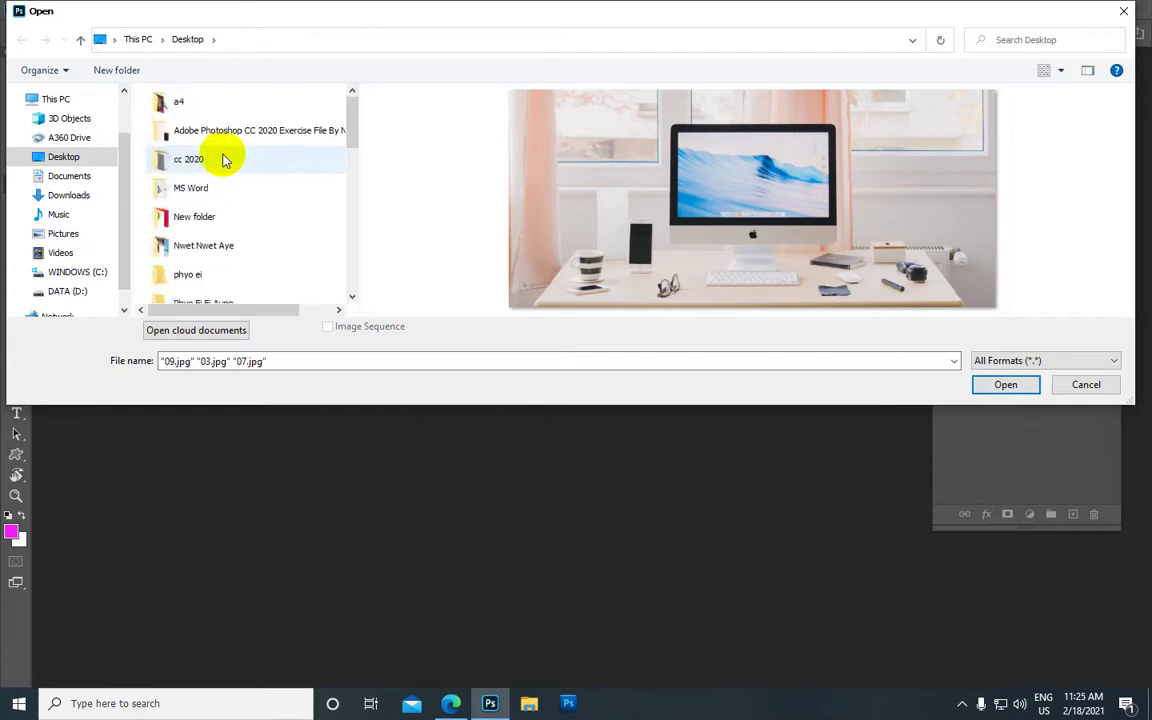
scroll(224, 160, "down", 1, "ctrl")
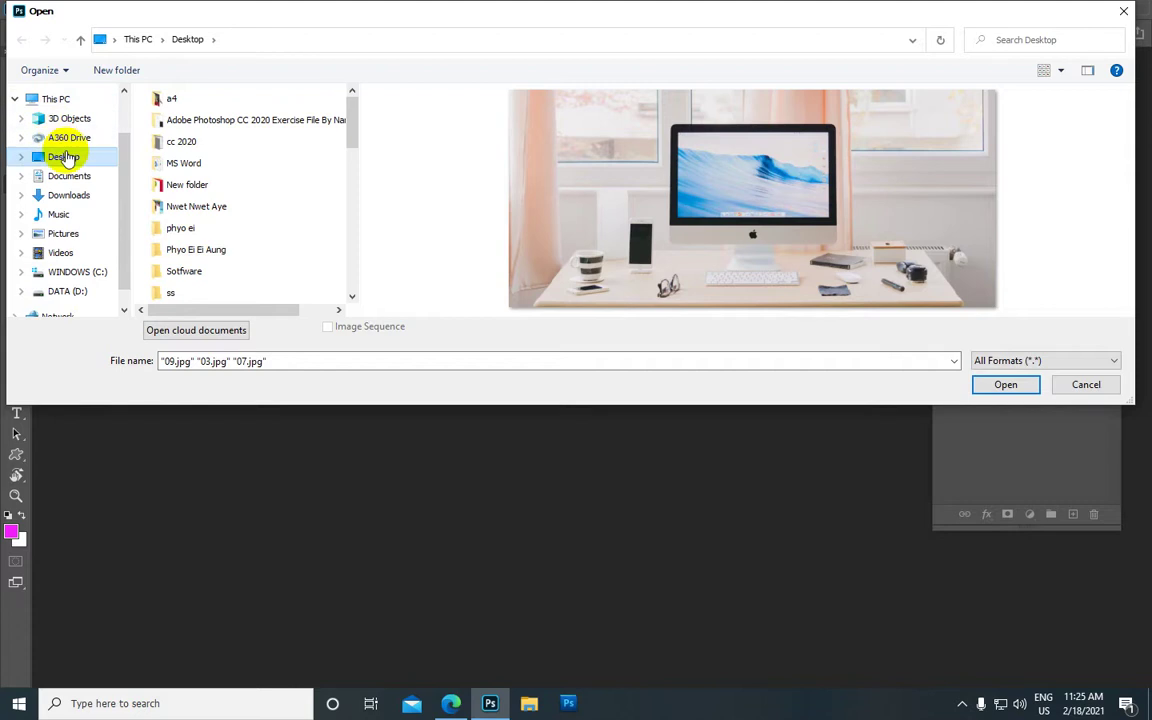
left_click(1005, 386)
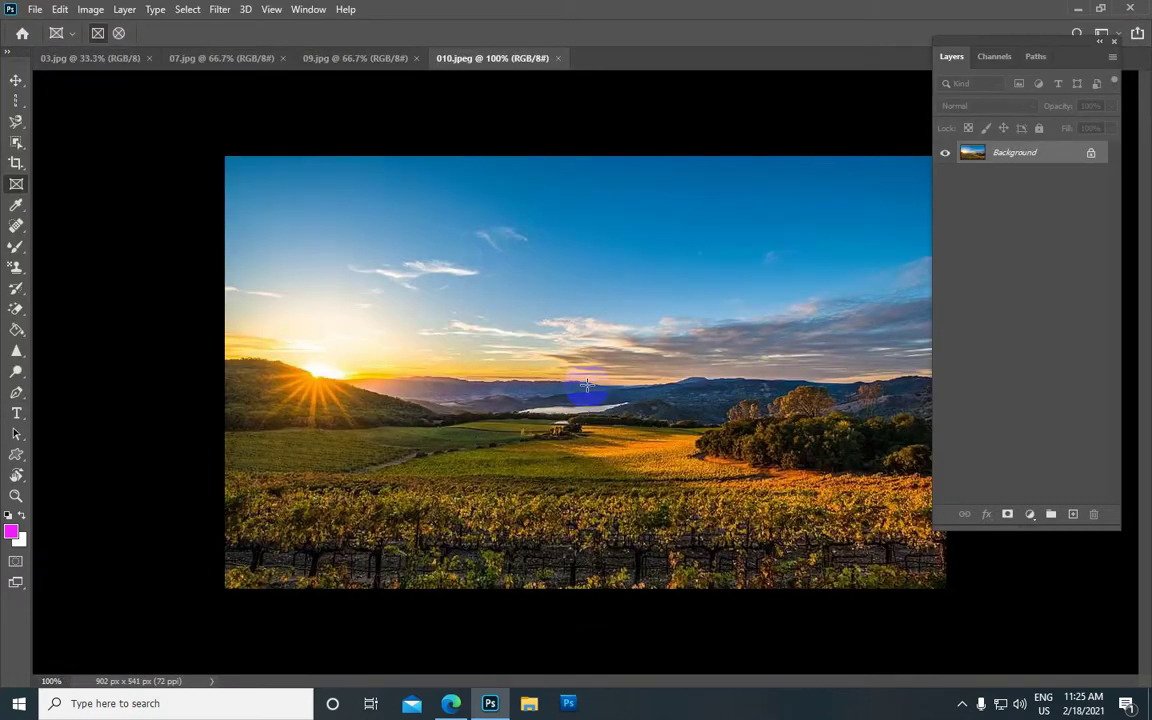
Show the 03.jpg coffee photo and set the Frame tool to elliptical frames.
left_click(83, 62)
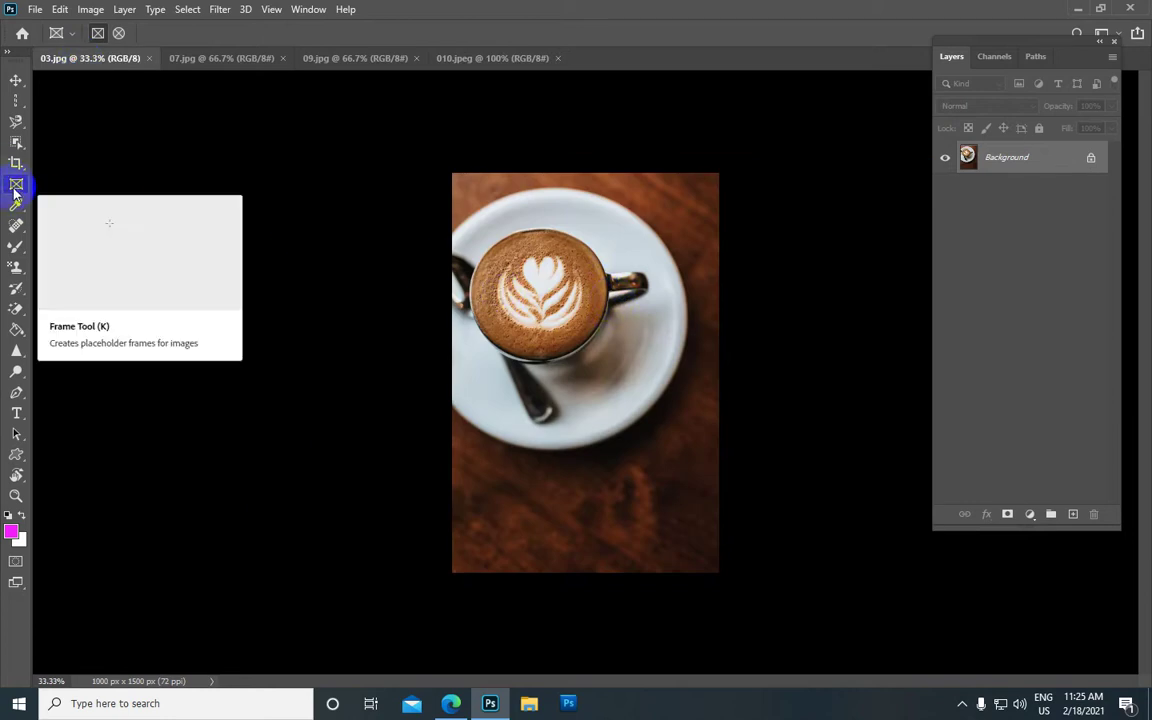
left_click(118, 33)
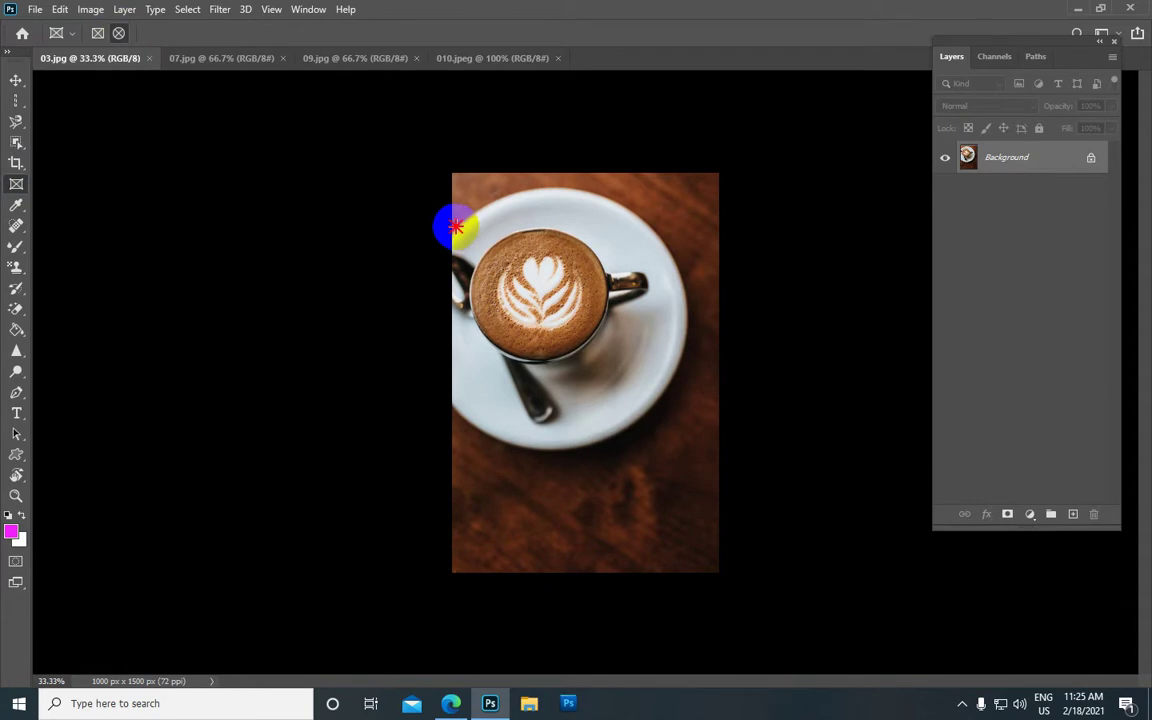
Fit an elliptical frame snugly around the coffee cup, then show the 07.jpg orchid.
left_click_drag(456, 227, 615, 371)
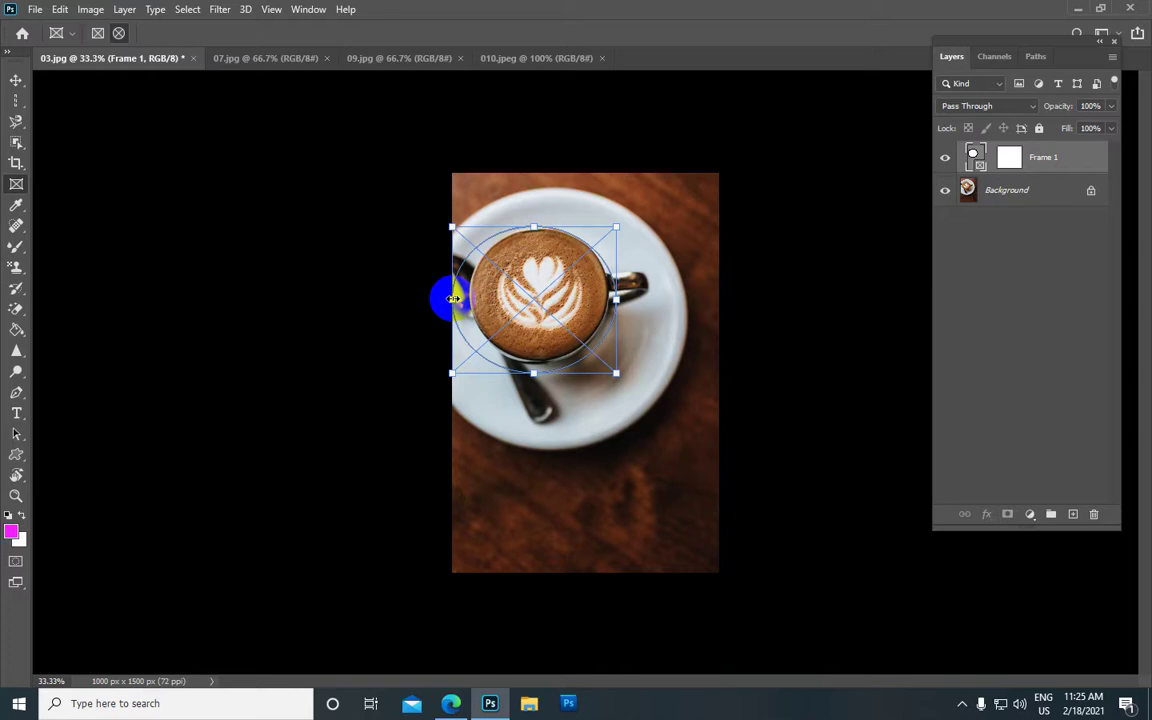
left_click_drag(453, 298, 468, 298)
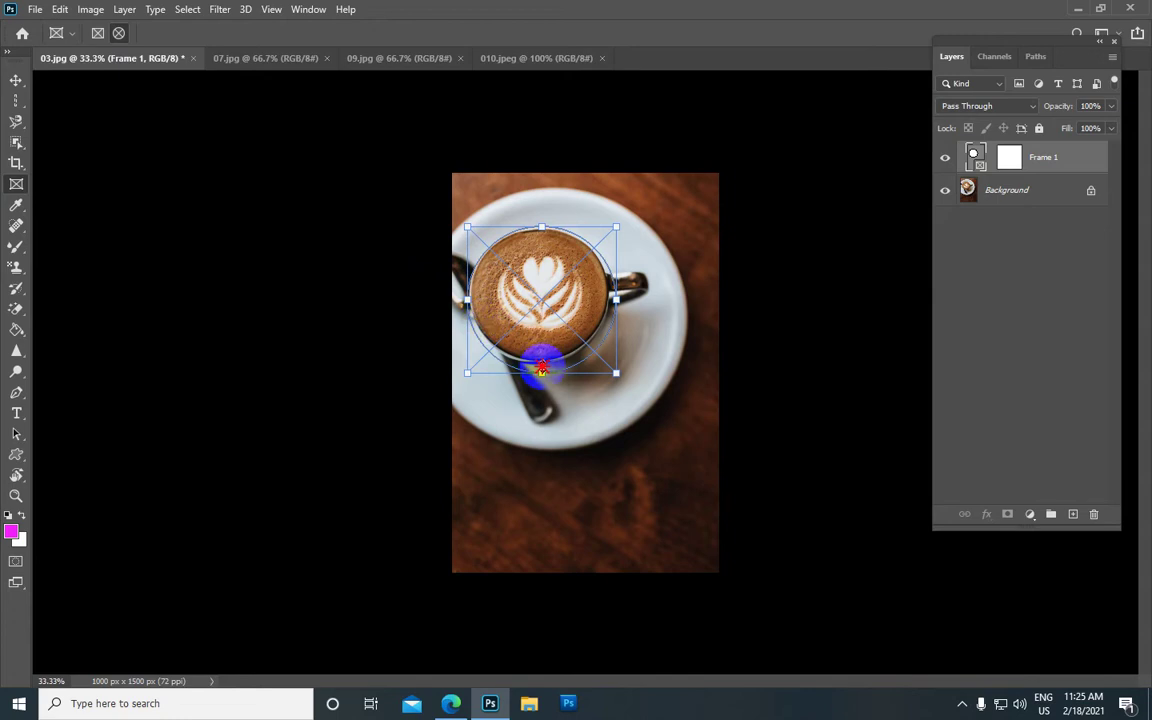
left_click_drag(541, 372, 541, 364)
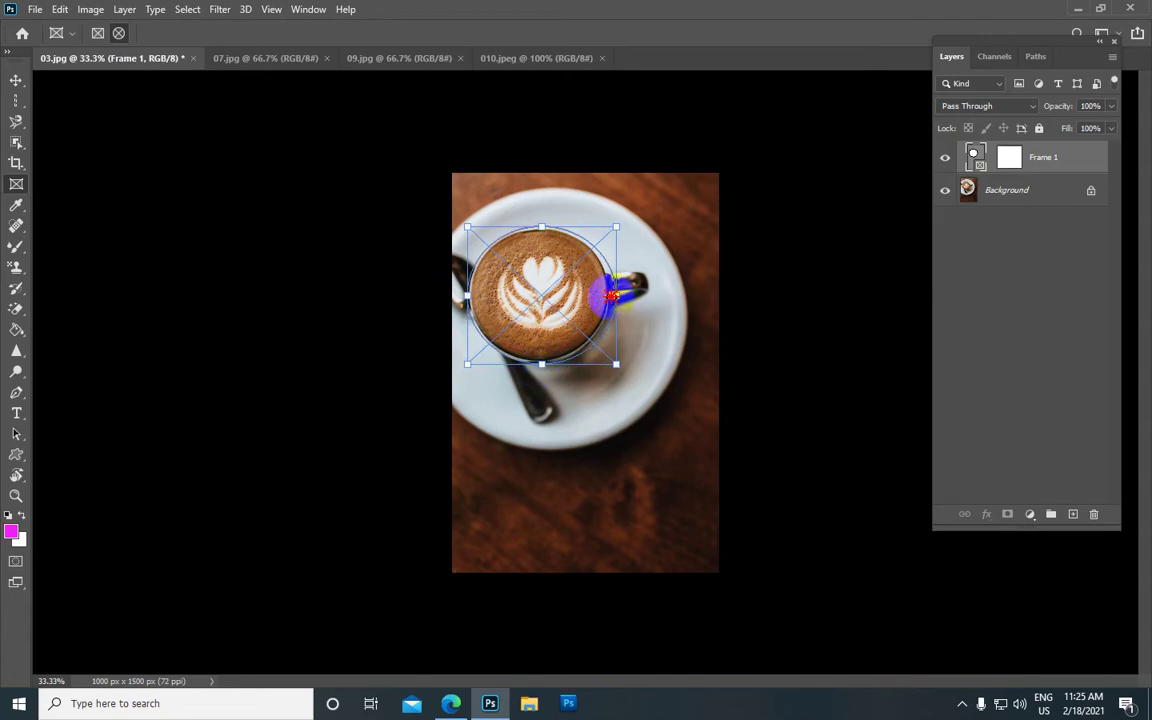
left_click_drag(612, 296, 606, 297)
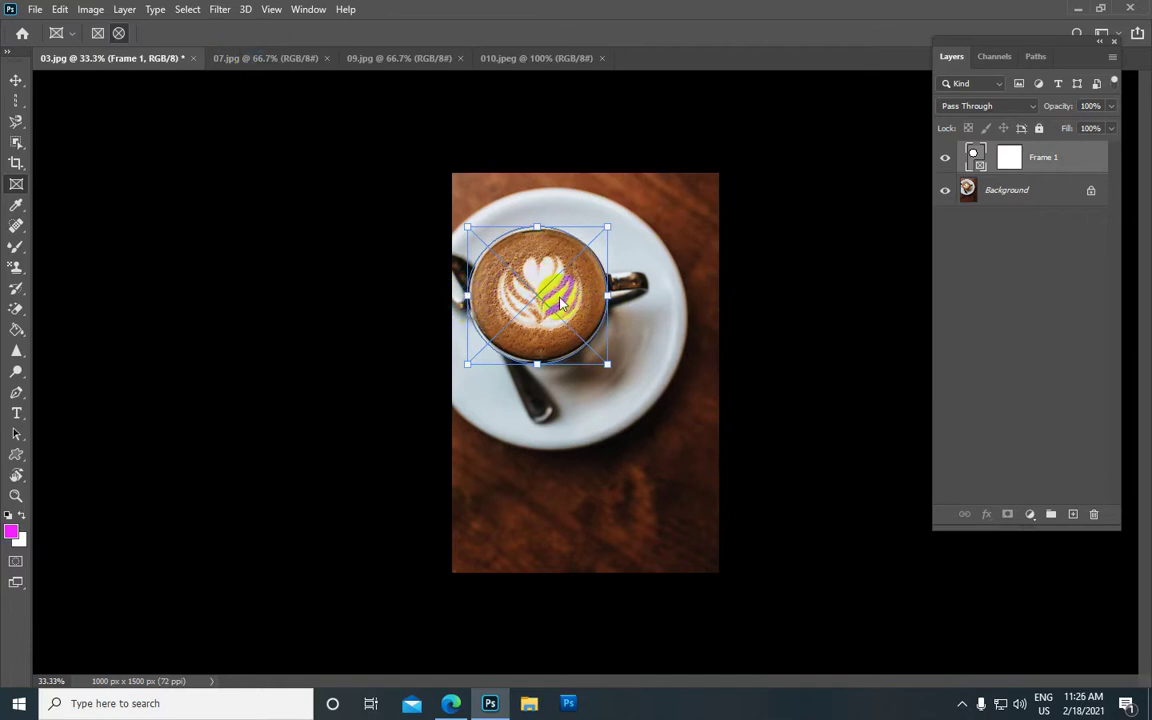
left_click(284, 60)
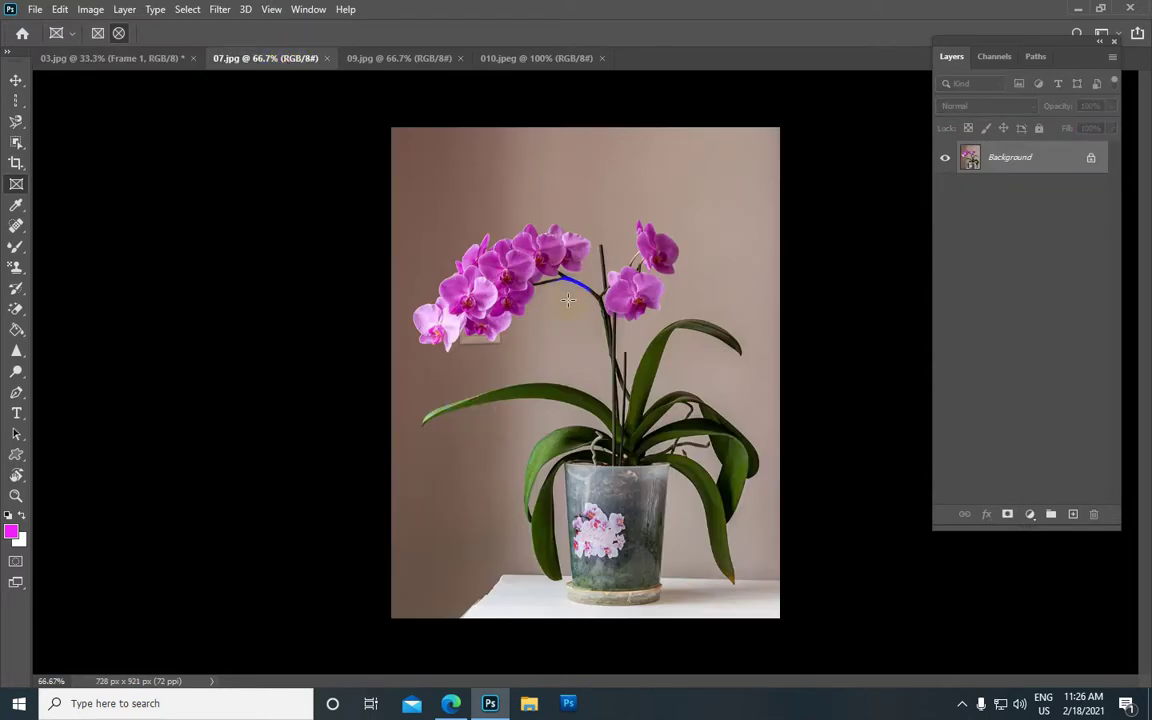
Move the 07.jpg orchid into the circular frame on 03.jpg and deselect it.
left_click(15, 84)
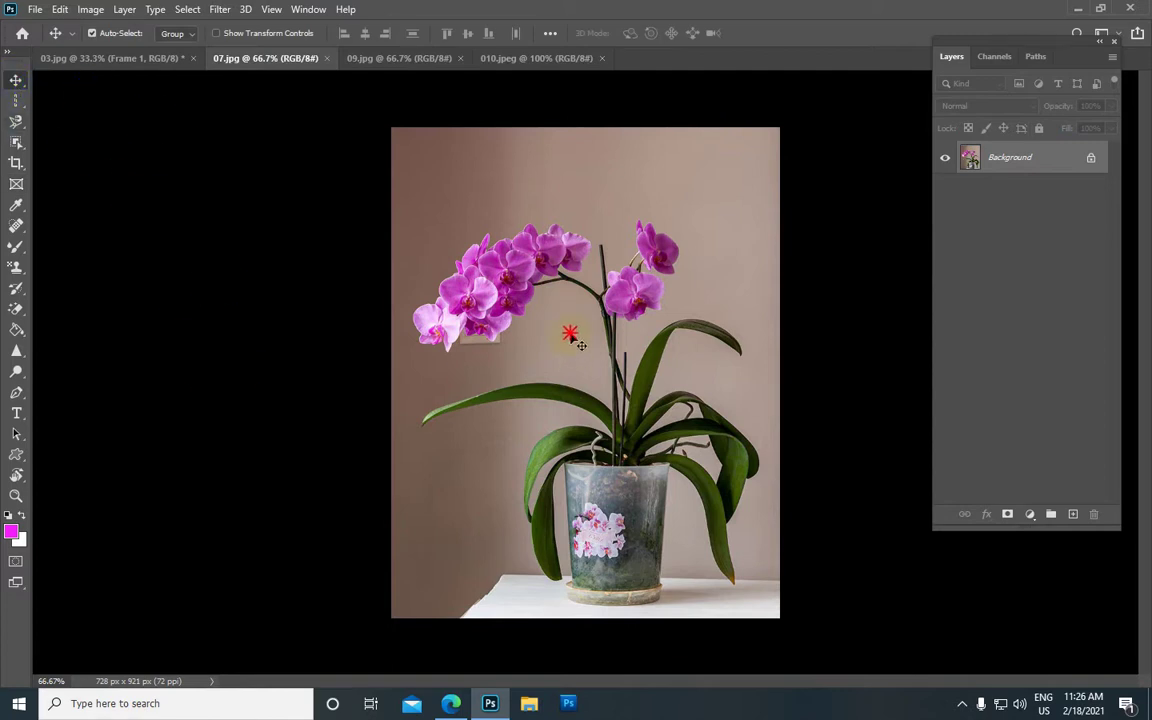
left_click(121, 57)
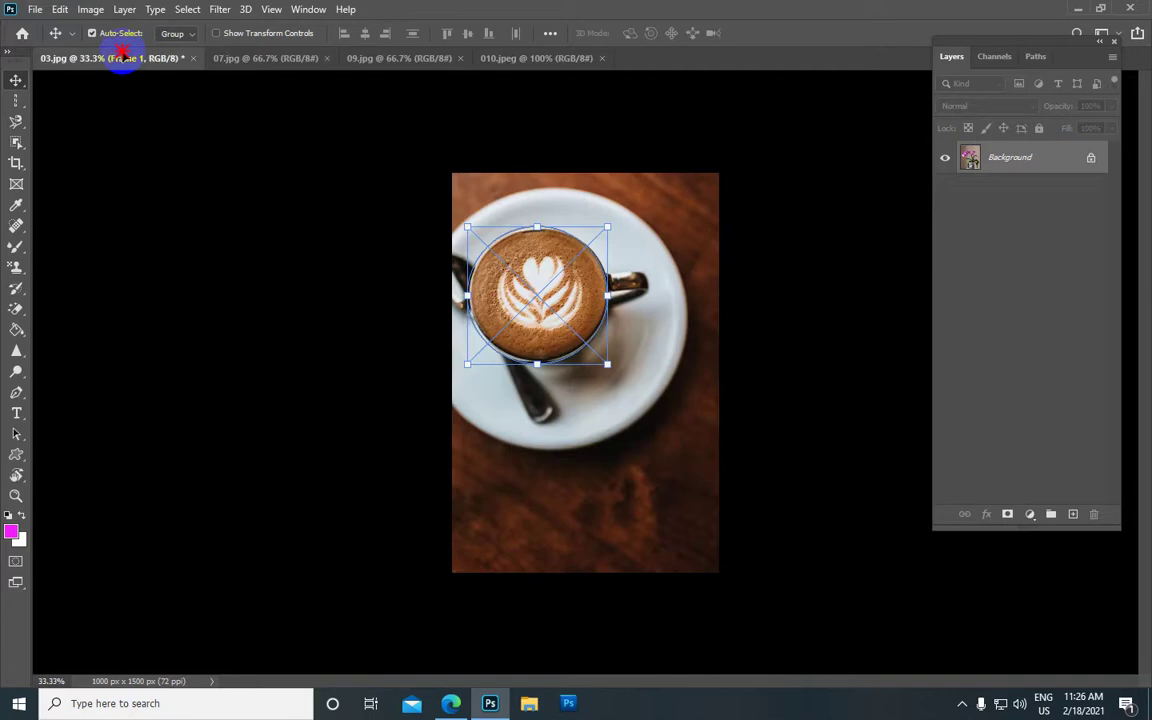
left_click(533, 288)
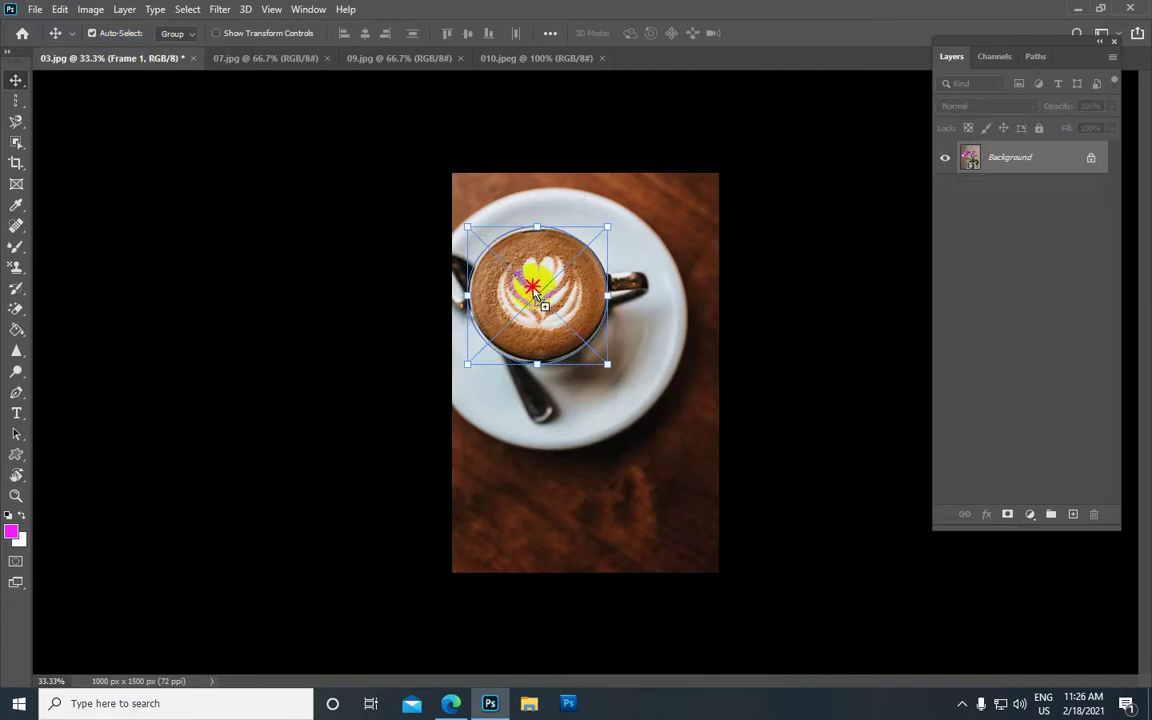
left_click_drag(537, 292, 537, 291)
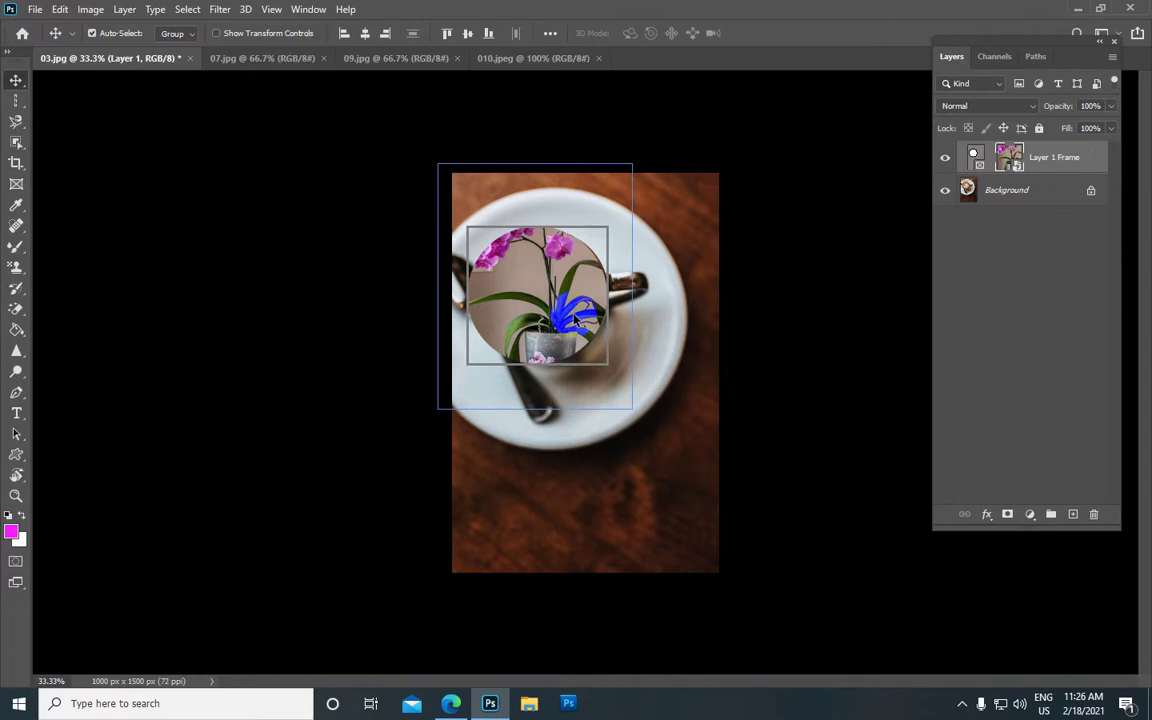
left_click(720, 297)
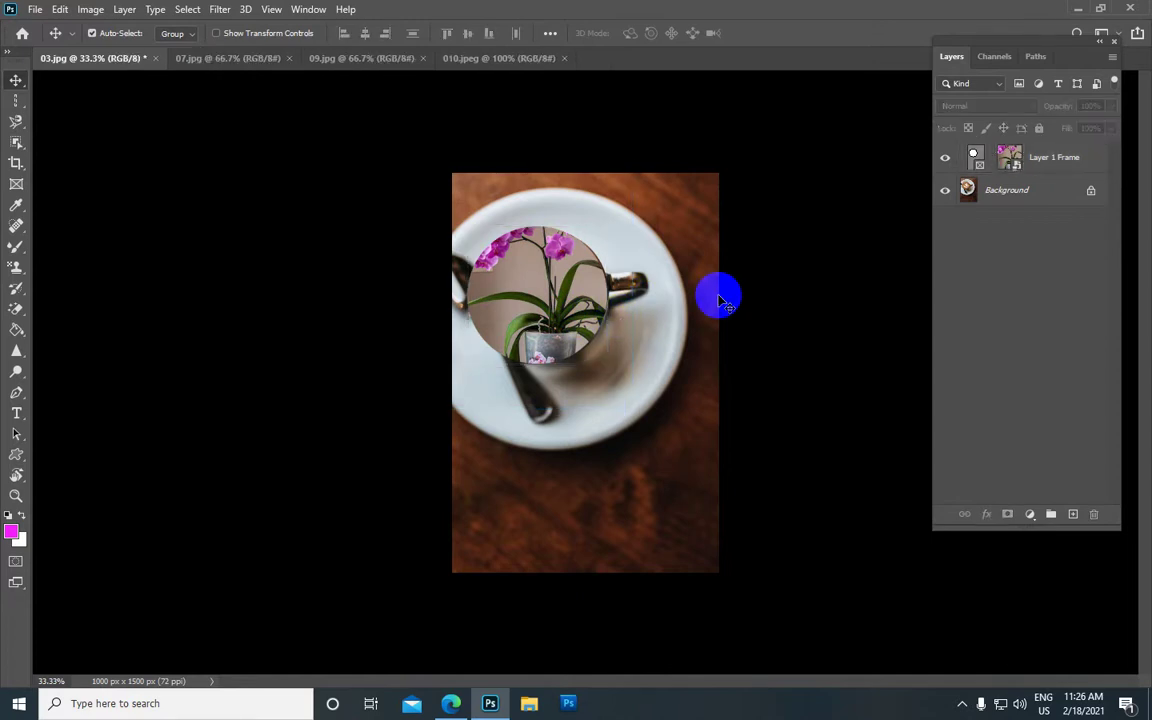
scroll(525, 298, "up", 2)
scroll(519, 288, "down", 2)
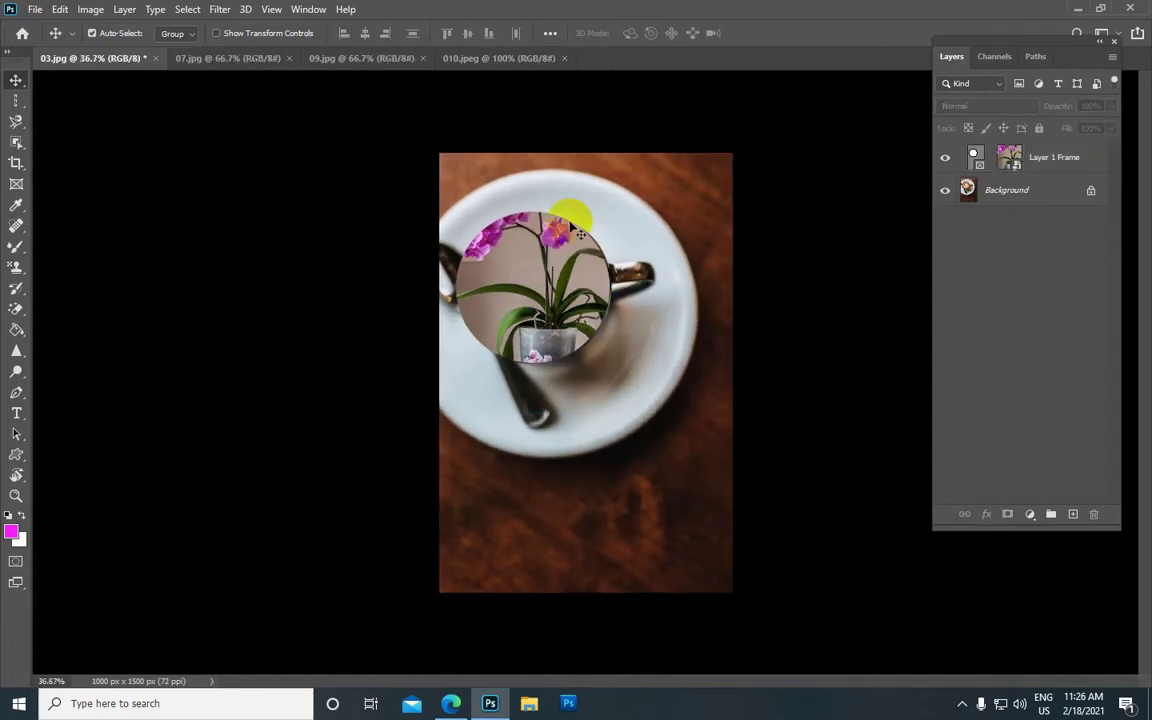
scroll(500, 240, "up", 2)
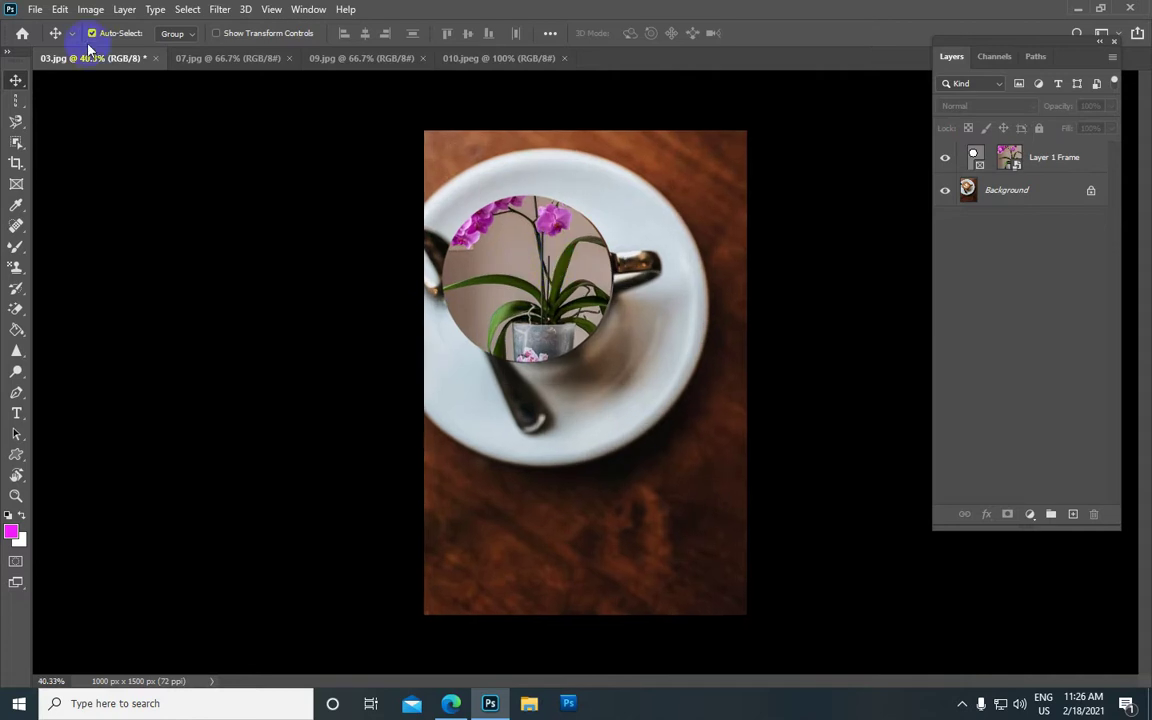
Set the Frame tool to rectangular frames and show the 010.jpeg landscape.
left_click(17, 186)
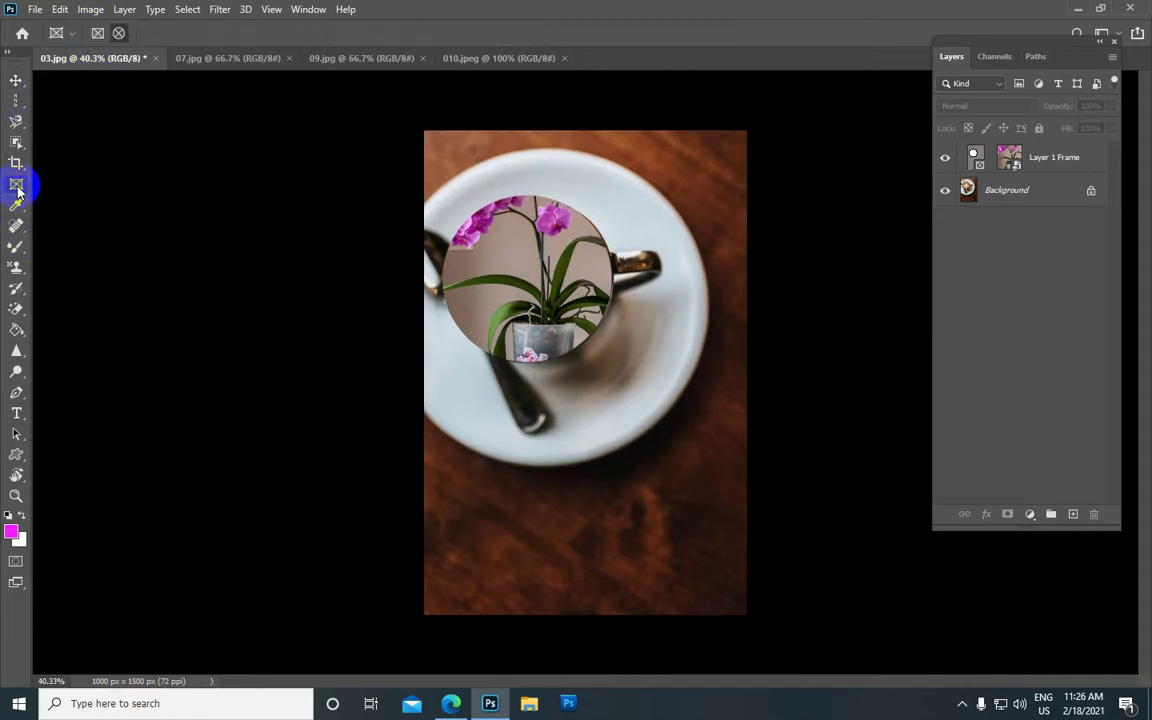
left_click(98, 33)
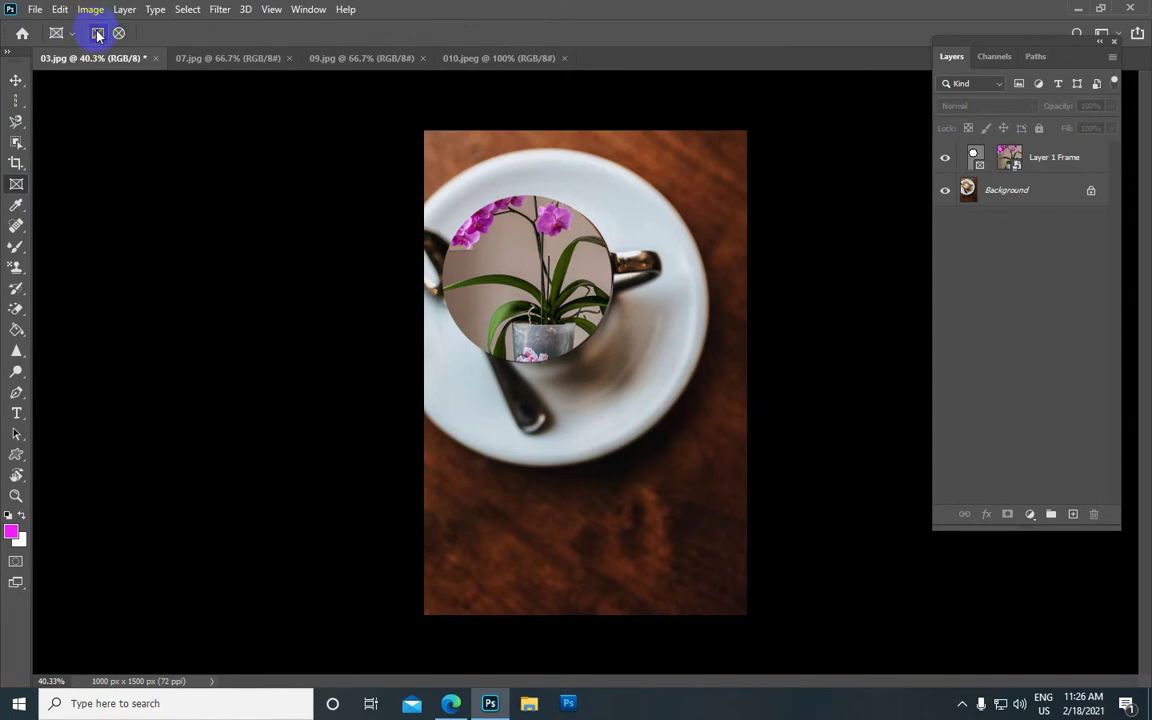
left_click(480, 60)
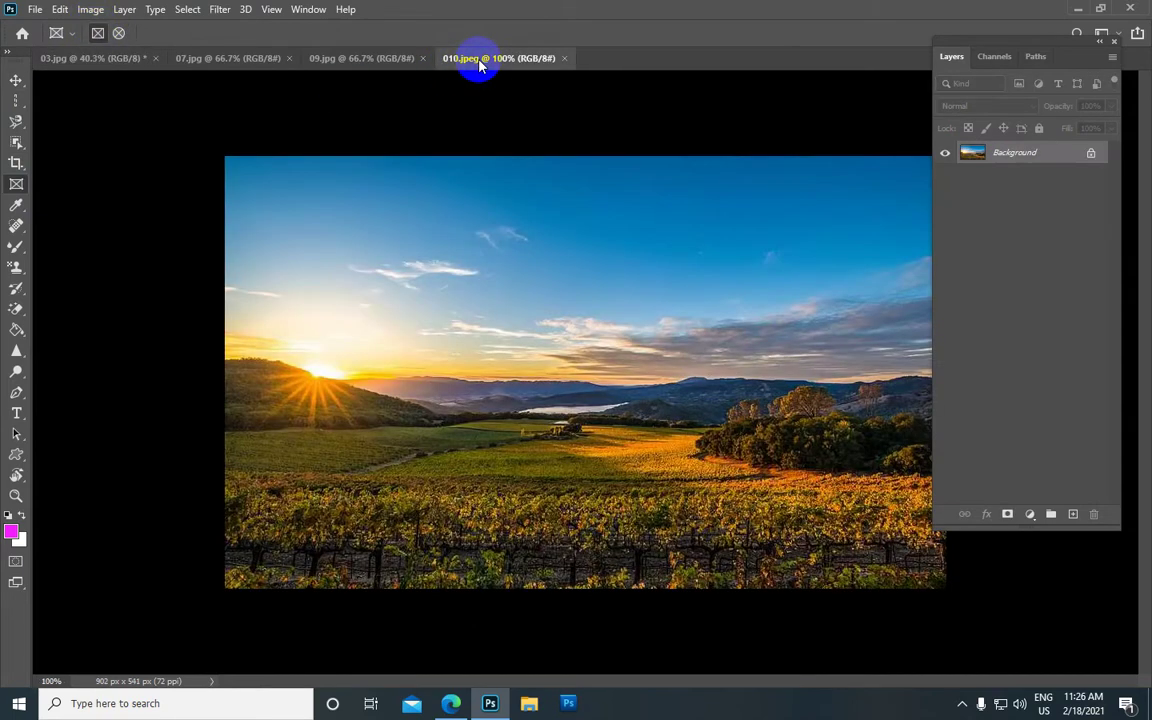
Draw a rectangular frame trimmed to the 09.jpg monitor screen, then return to 010.jpeg.
left_click(365, 57)
scroll(599, 391, "up", 1)
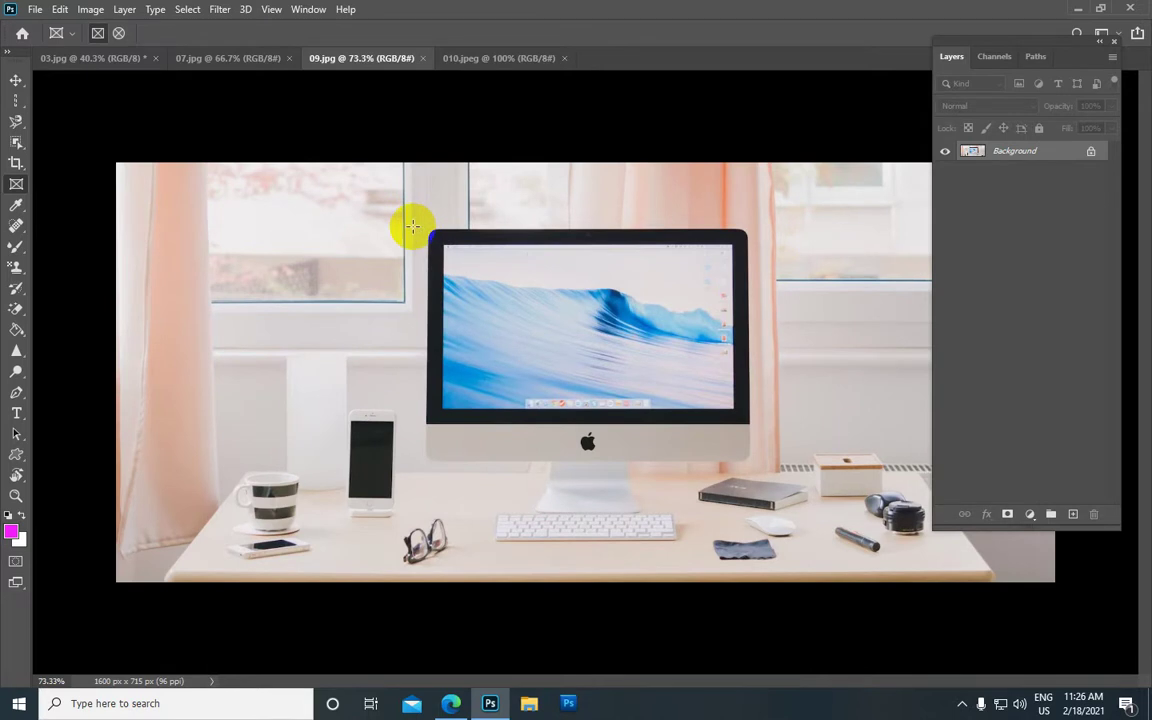
mouse_move(408, 227)
left_mouse_down()
mouse_move(748, 430)
mouse_move(765, 421)
left_mouse_up()
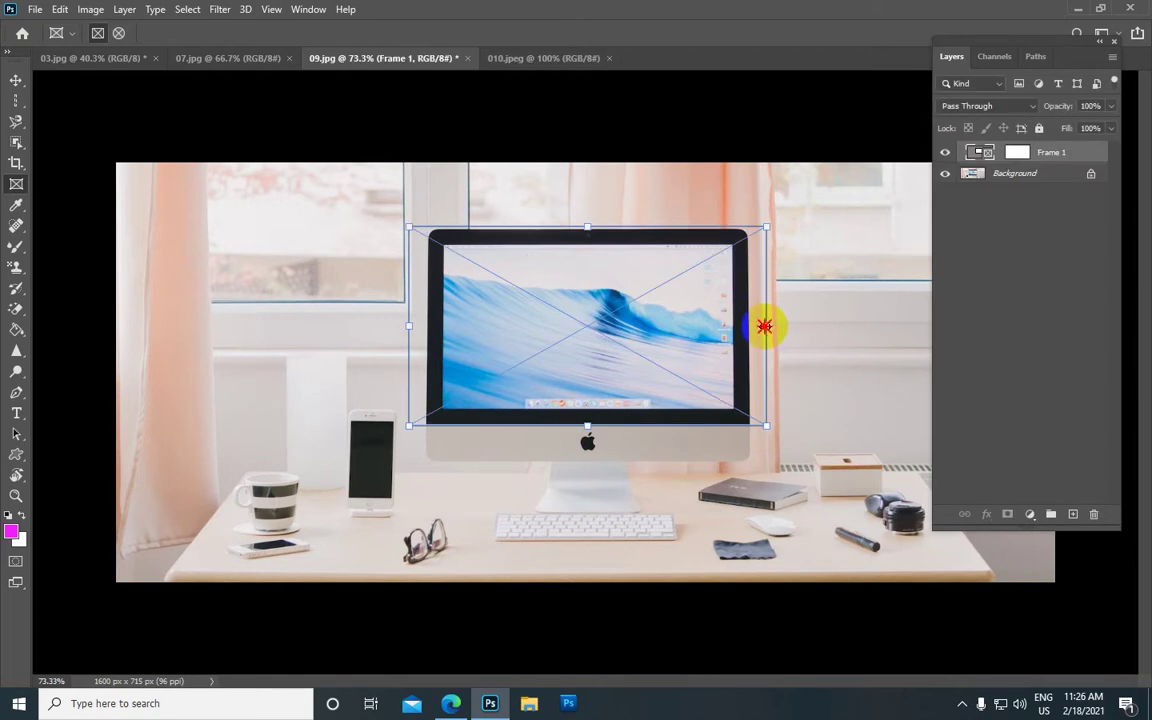
left_click_drag(764, 326, 751, 326)
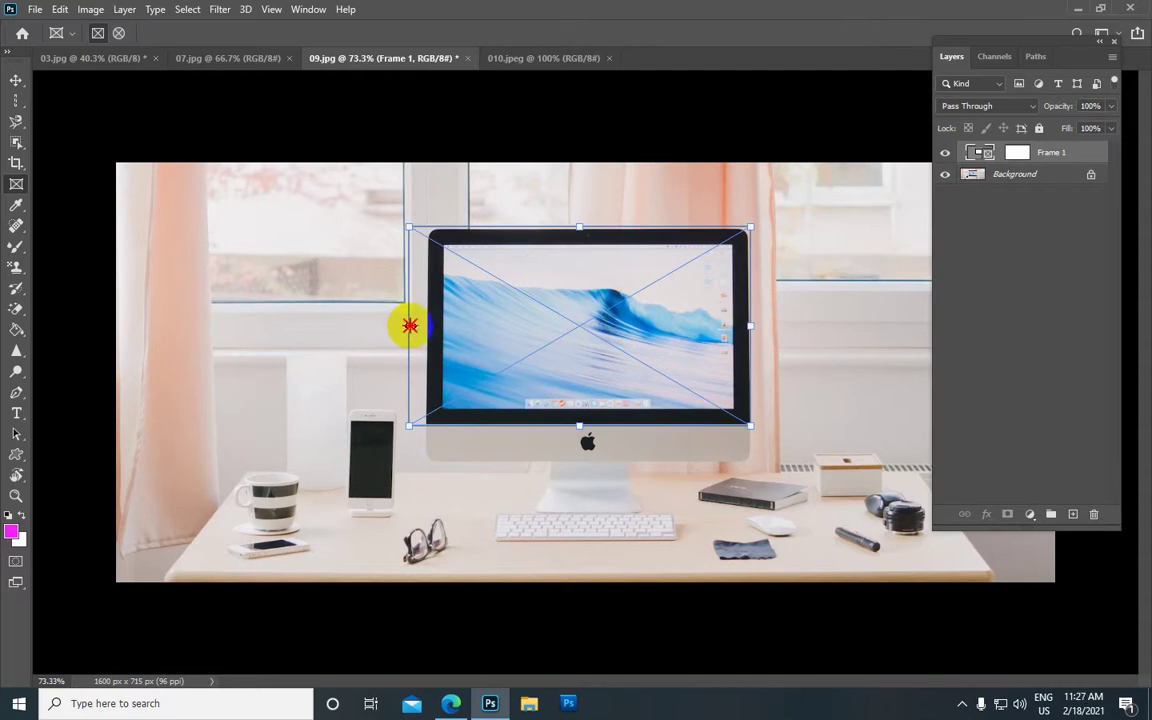
left_click_drag(410, 325, 428, 325)
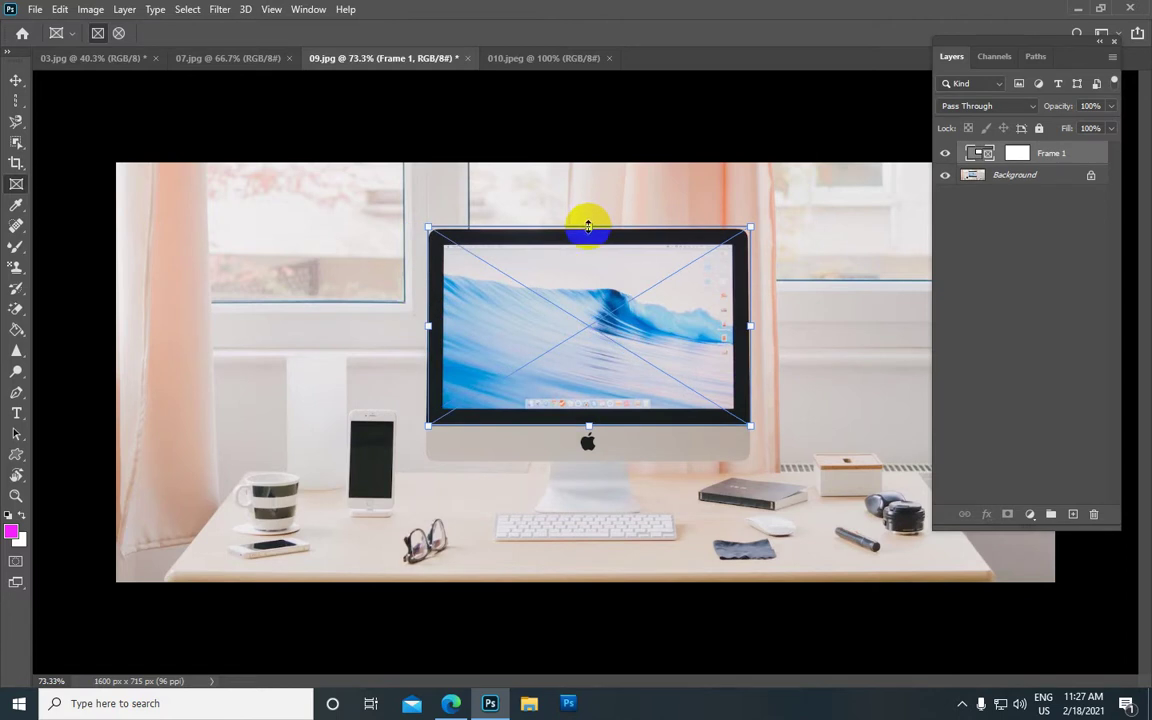
left_click_drag(589, 227, 588, 229)
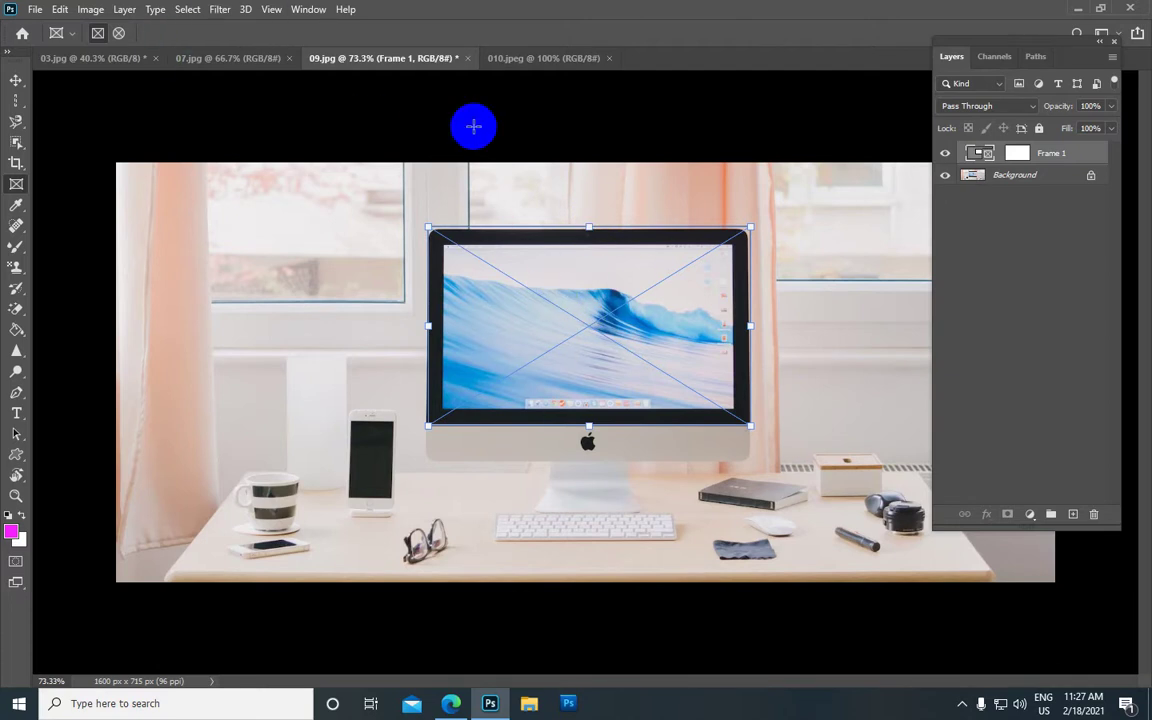
left_click(517, 58)
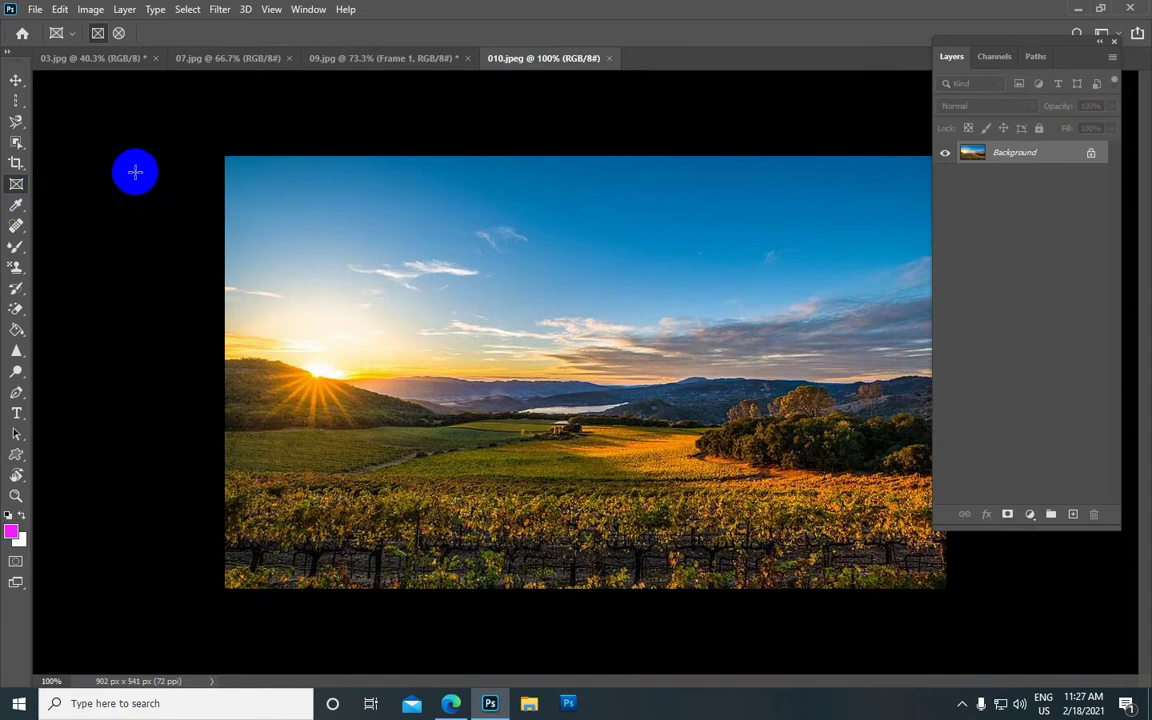
Move the 010.jpeg landscape into the 09.jpg screen frame and zoom out to 66.7%.
key("v")
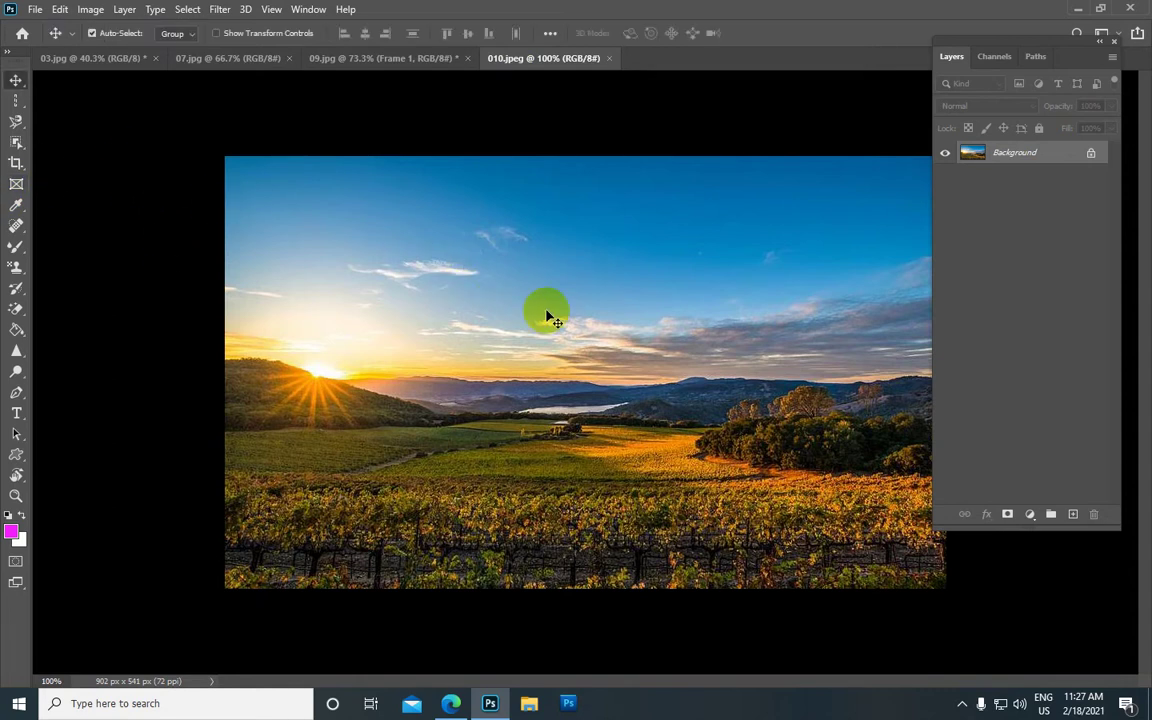
mouse_move(548, 317)
left_mouse_down()
mouse_move(117, 80)
mouse_move(578, 355)
mouse_move(587, 320)
left_mouse_up()
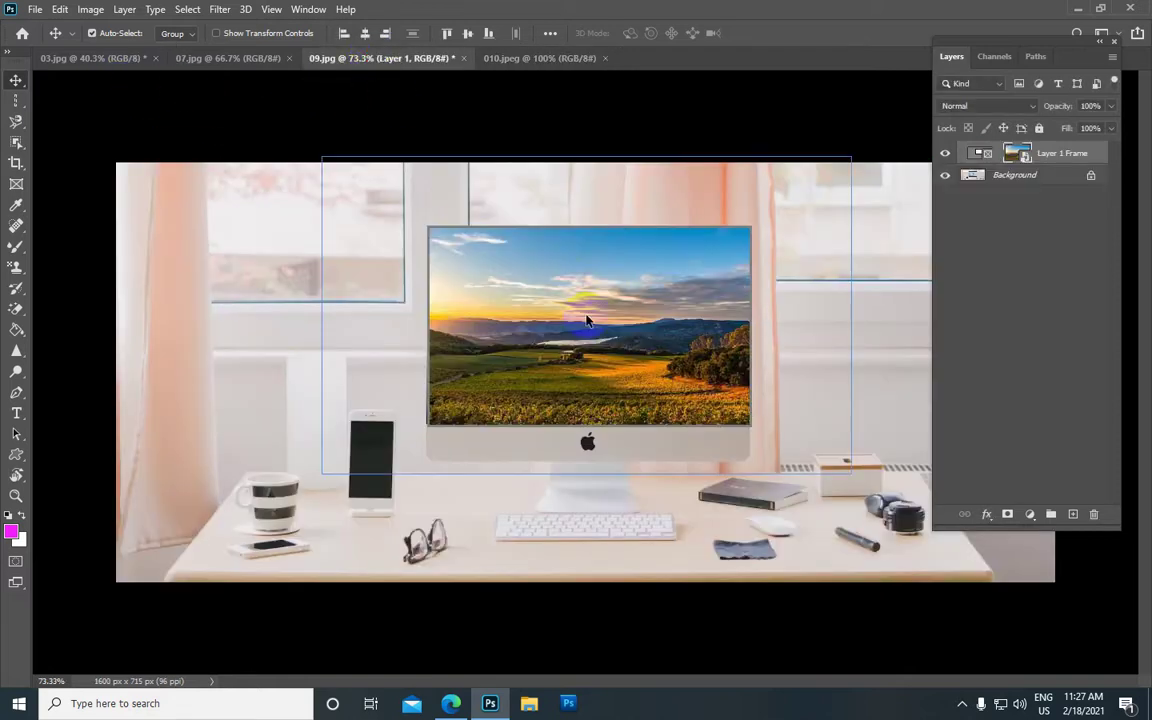
key("ctrl+minus")
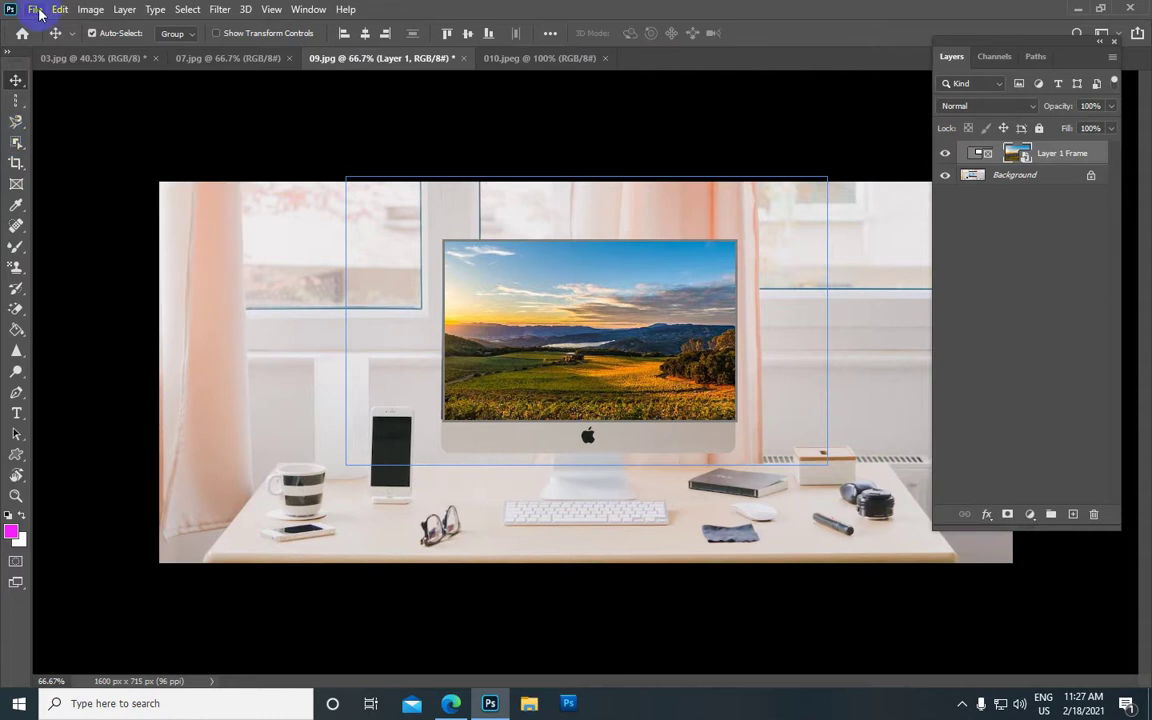
Close every document except the orchid-in-cup image and begin a local Save As.
left_click(90, 57)
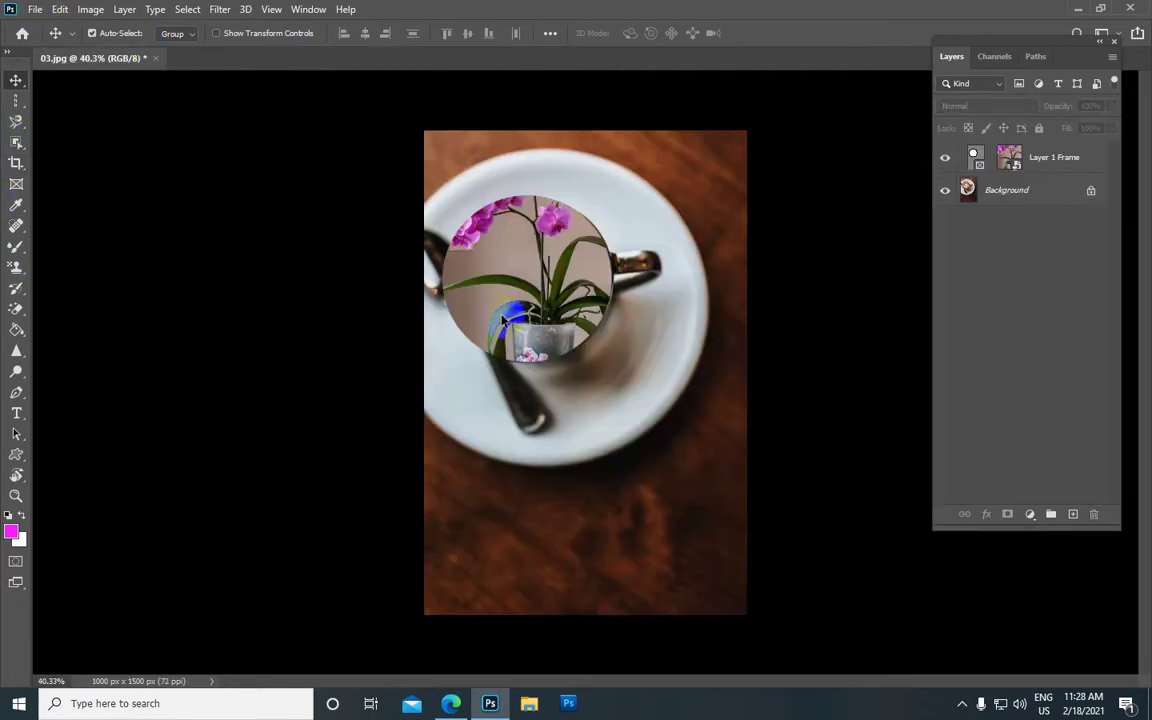
left_click(35, 9)
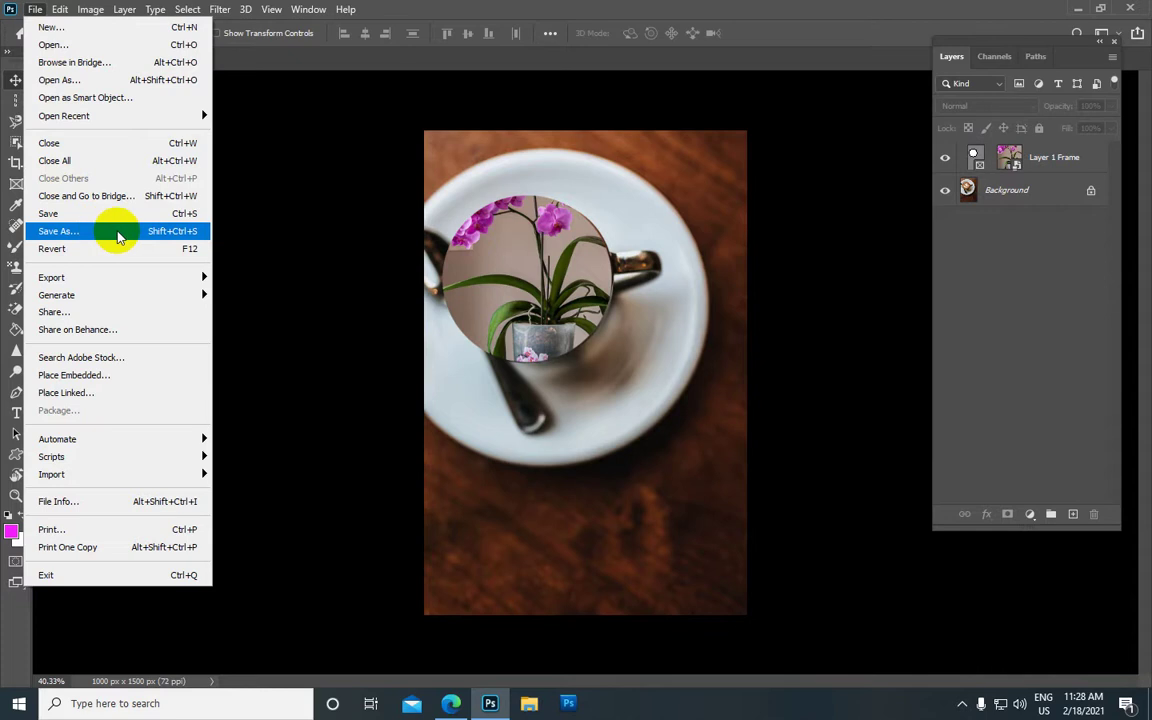
left_click(117, 233)
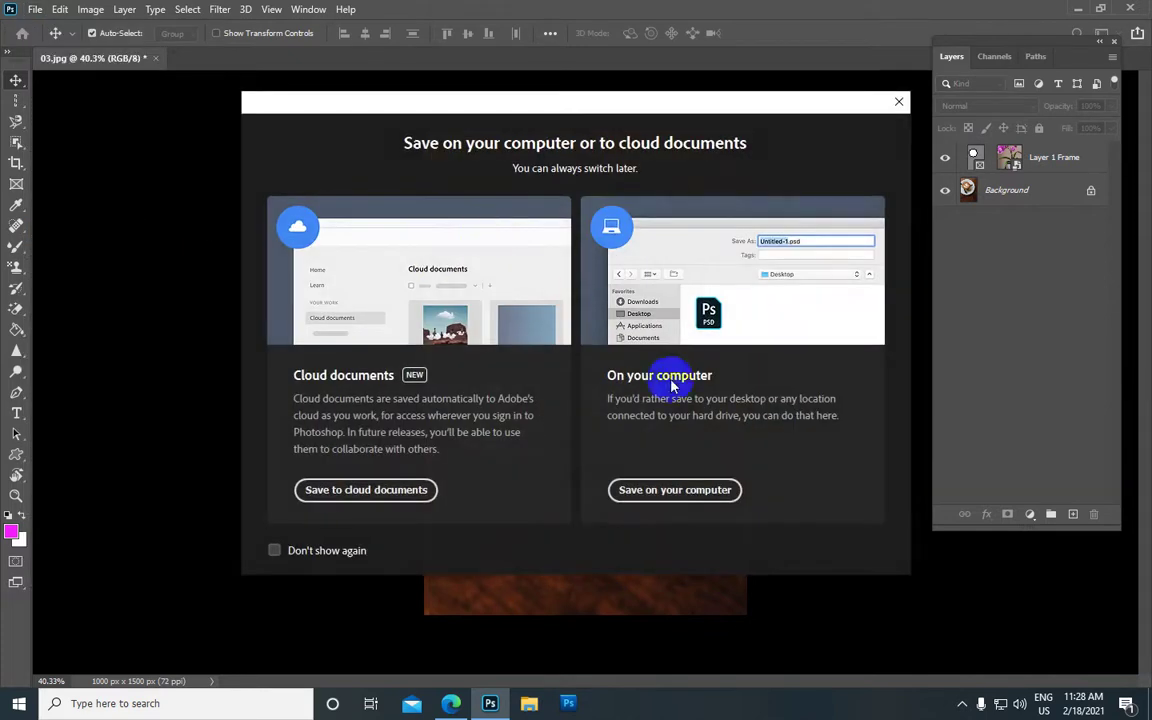
left_click(675, 490)
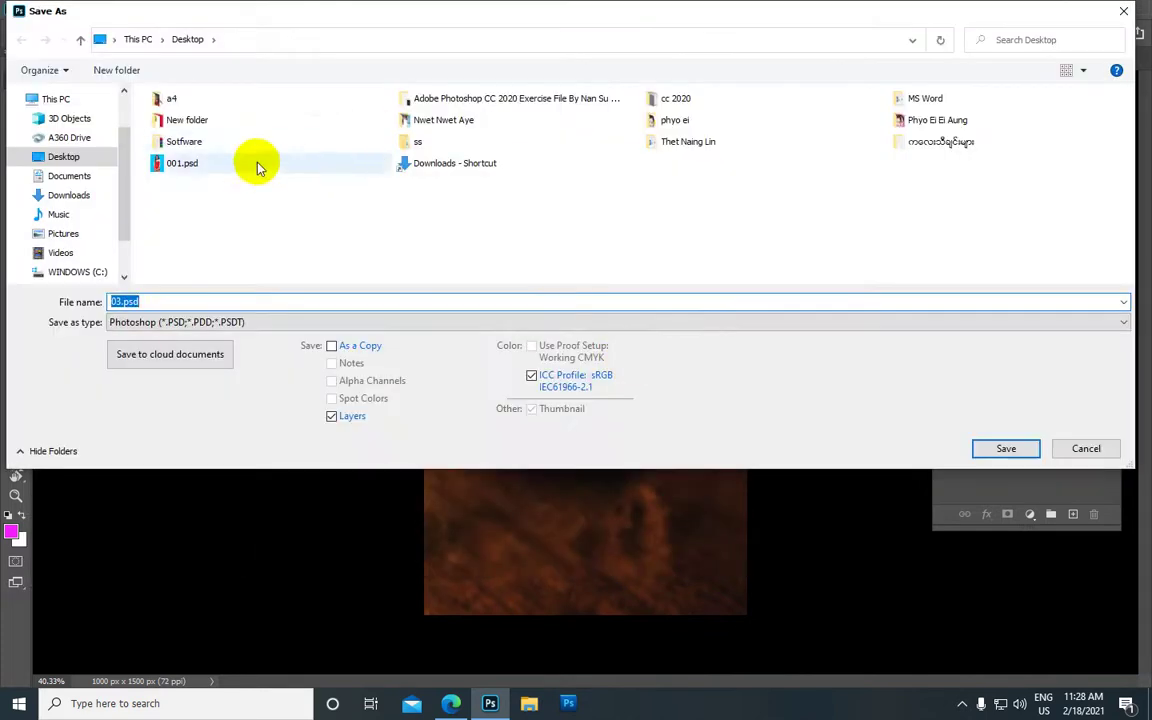
Save the image as a JPEG named 02.jpg.
left_click(451, 143)
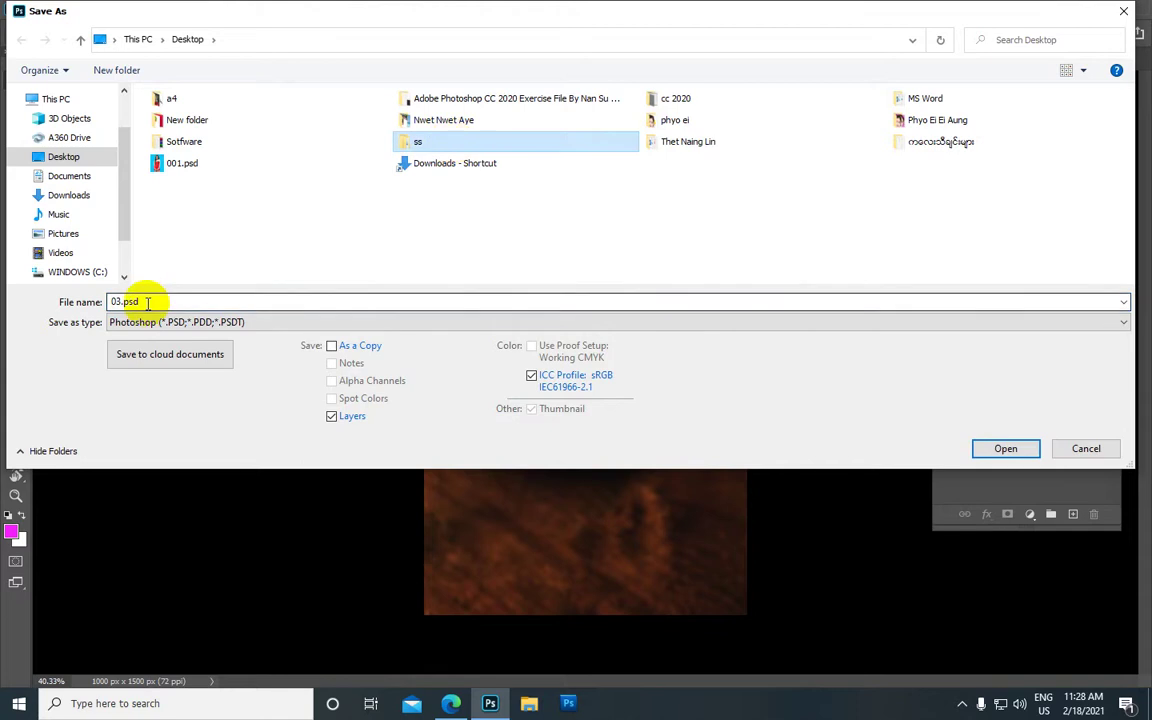
left_click(87, 303)
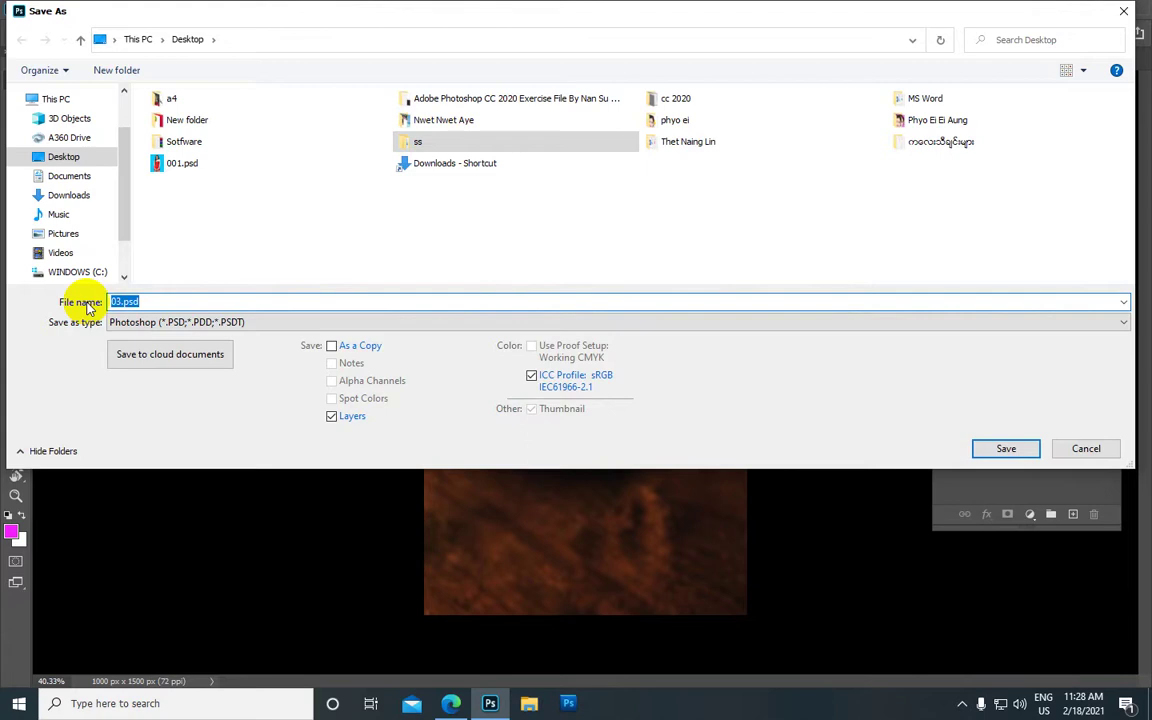
type("02")
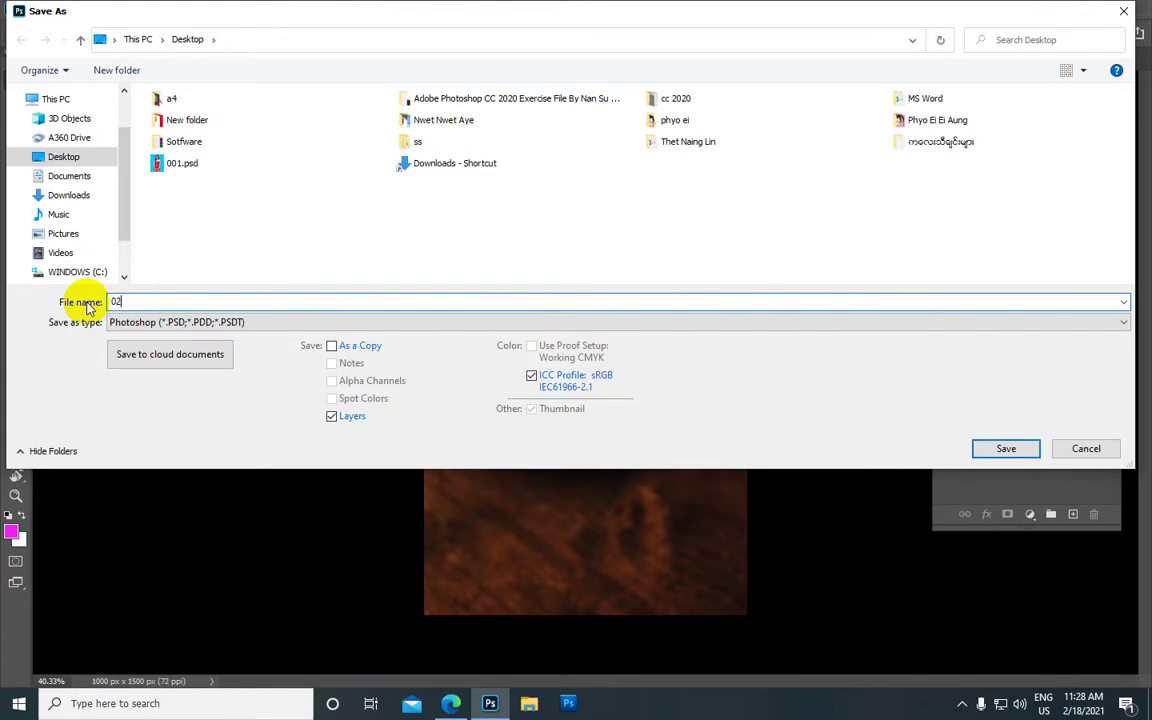
left_click(226, 330)
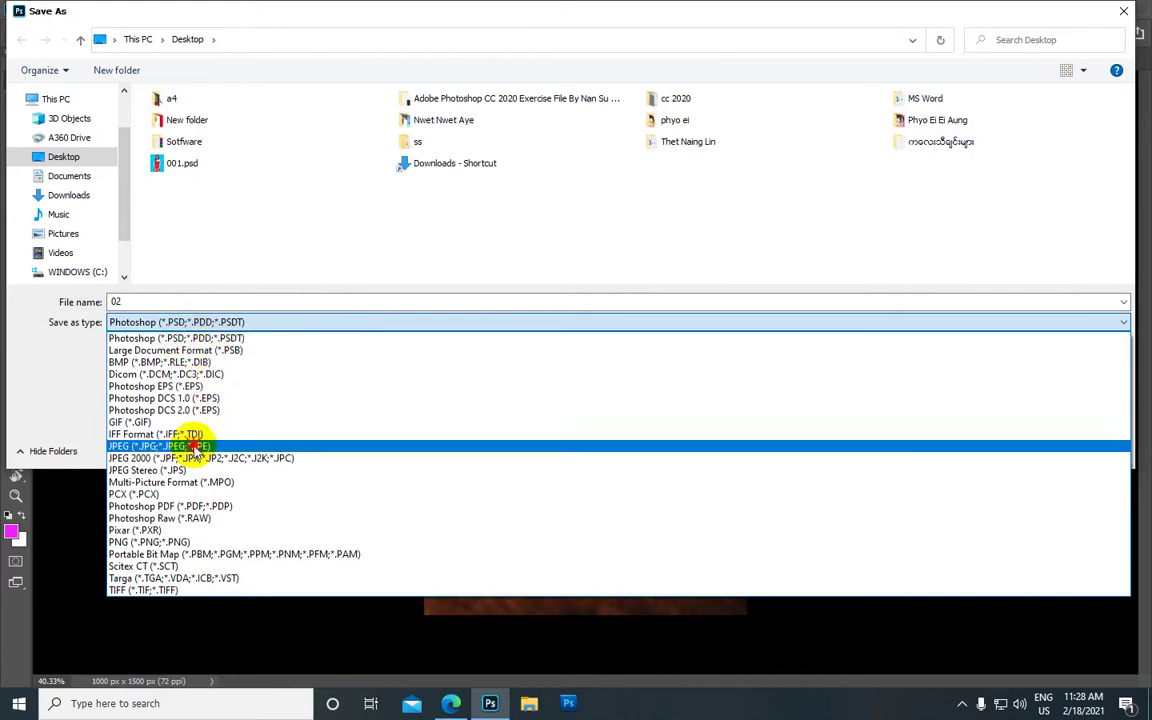
left_click(195, 447)
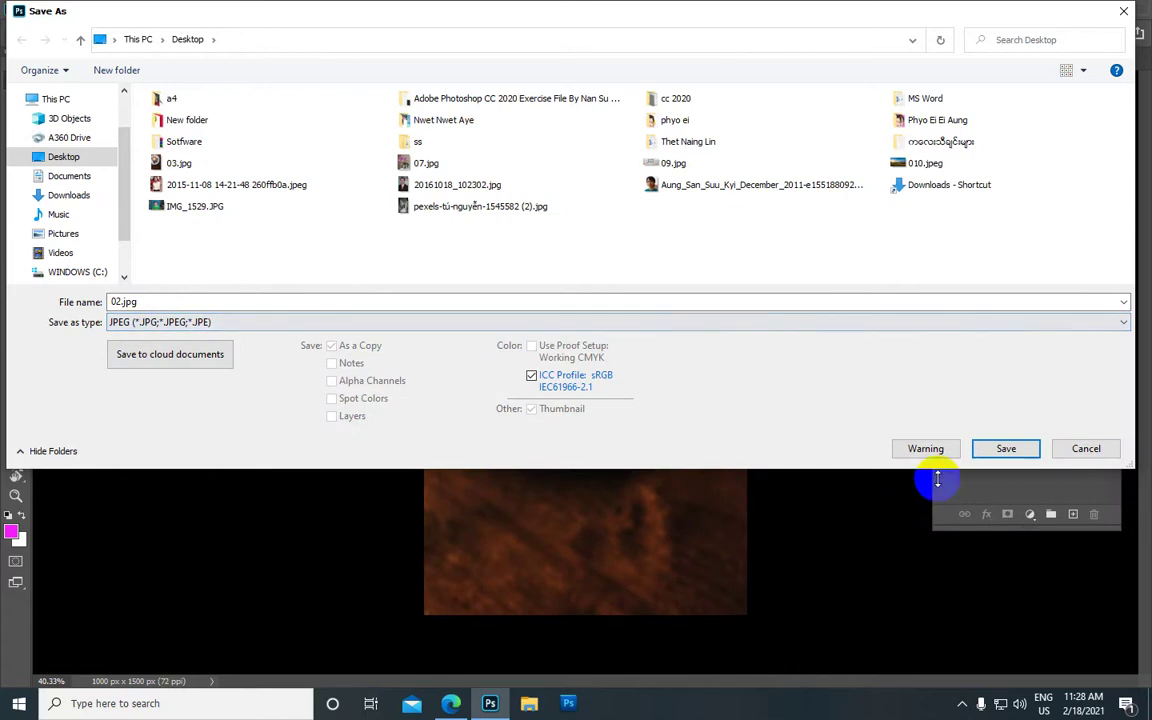
left_click(1003, 450)
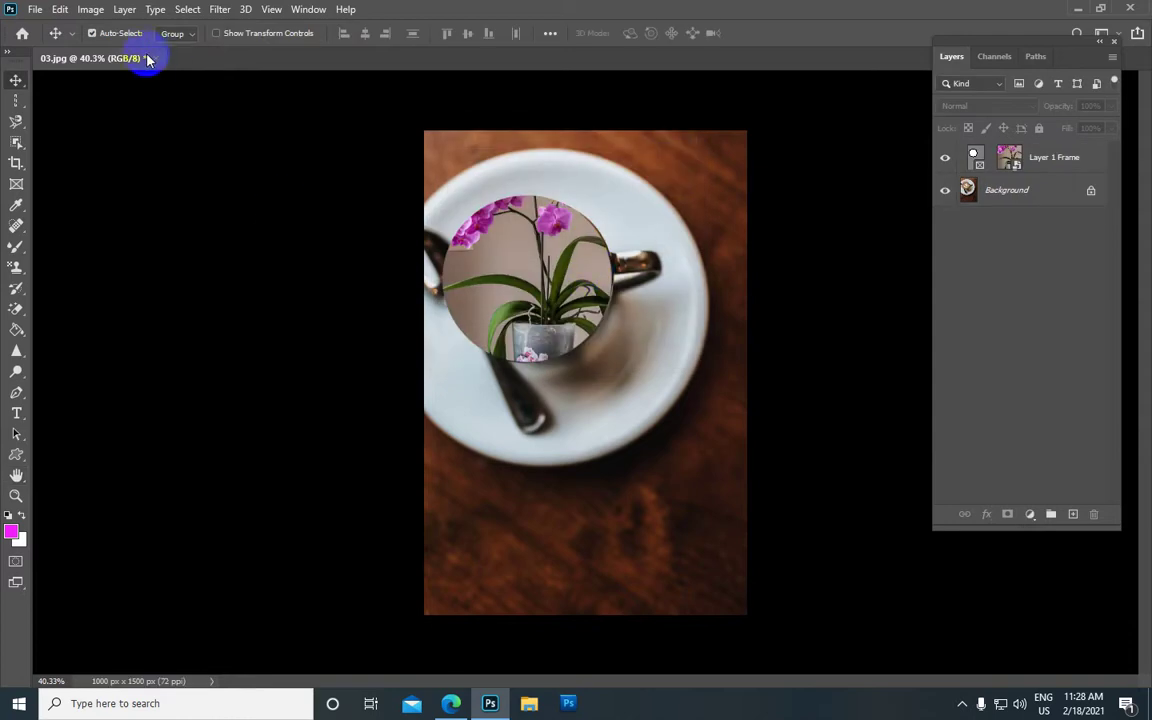
Close the orchid image and open 001.psd from the Desktop.
left_click(154, 60)
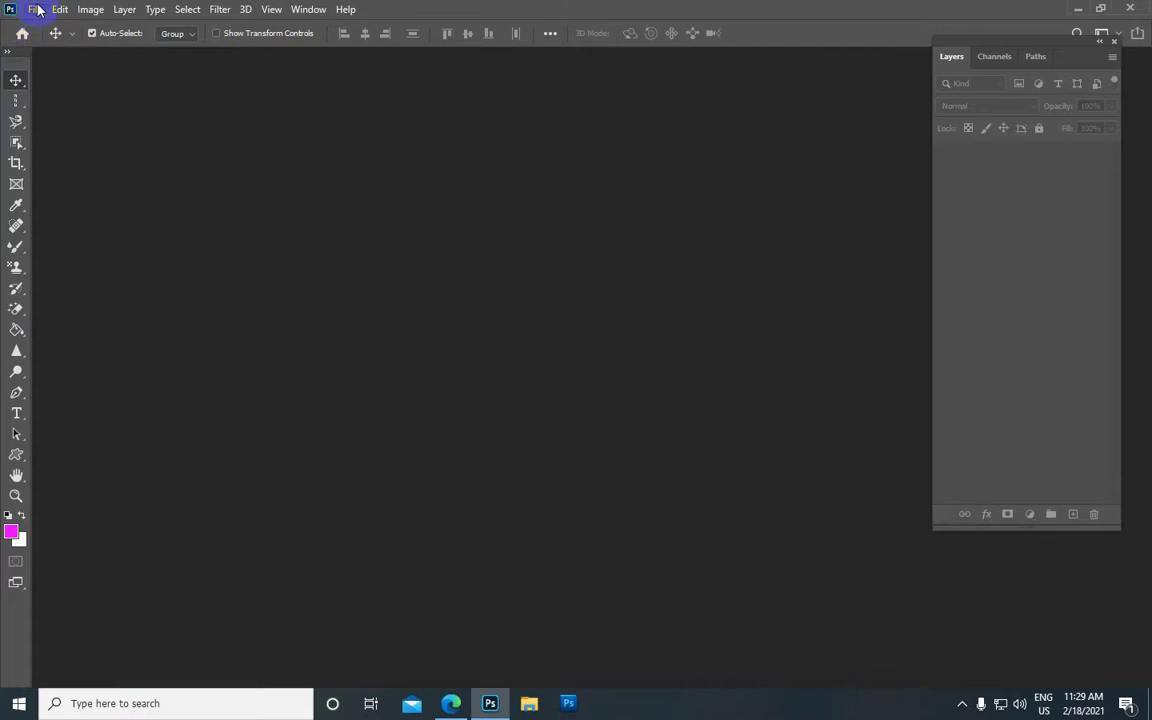
left_click(35, 9)
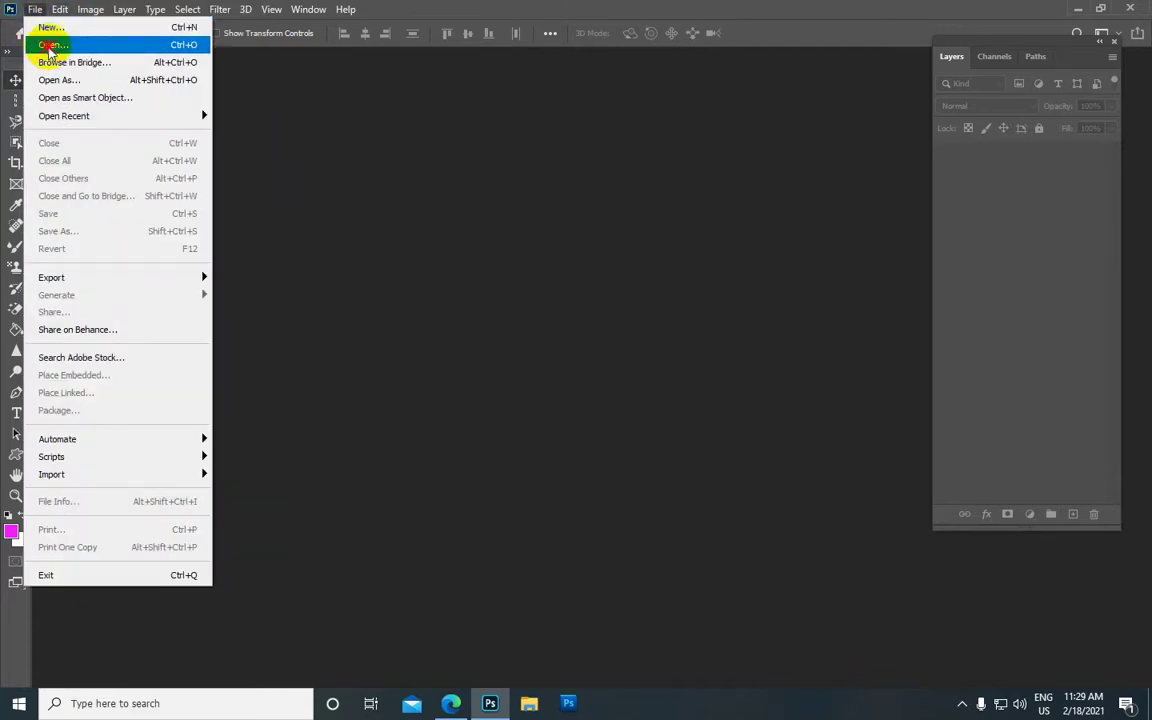
left_click(48, 45)
scroll(260, 207, "down", 1)
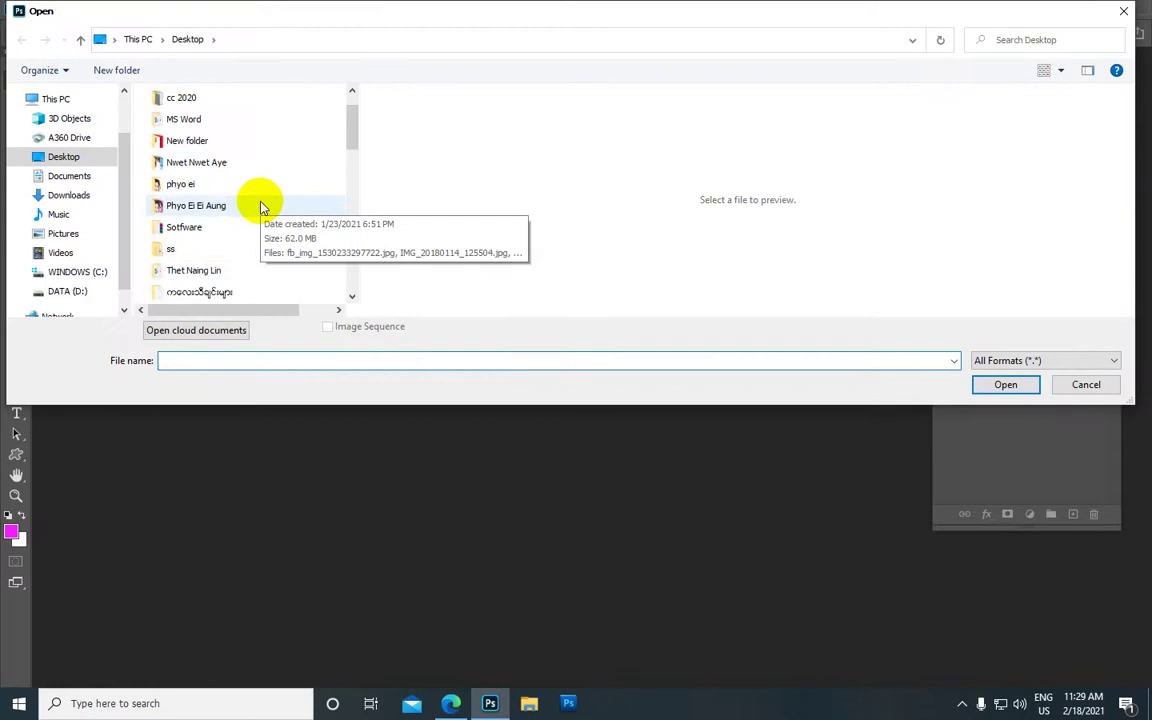
scroll(260, 207, "down", 1)
scroll(193, 250, "down", 1)
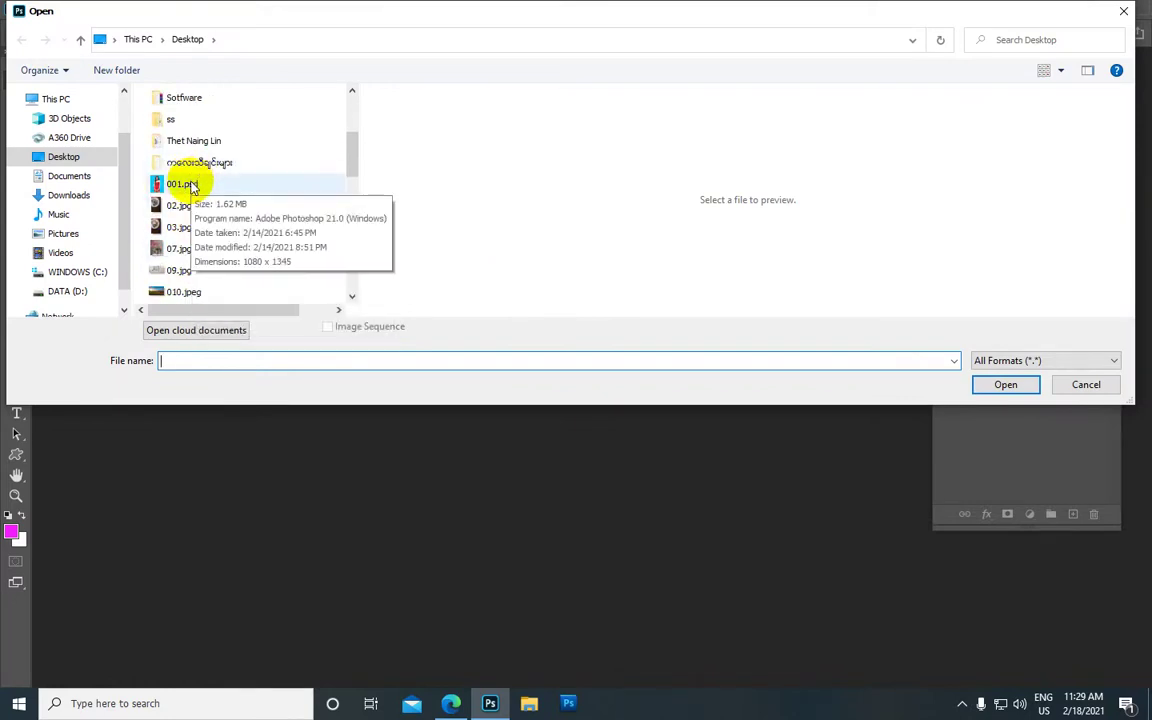
left_click(193, 187)
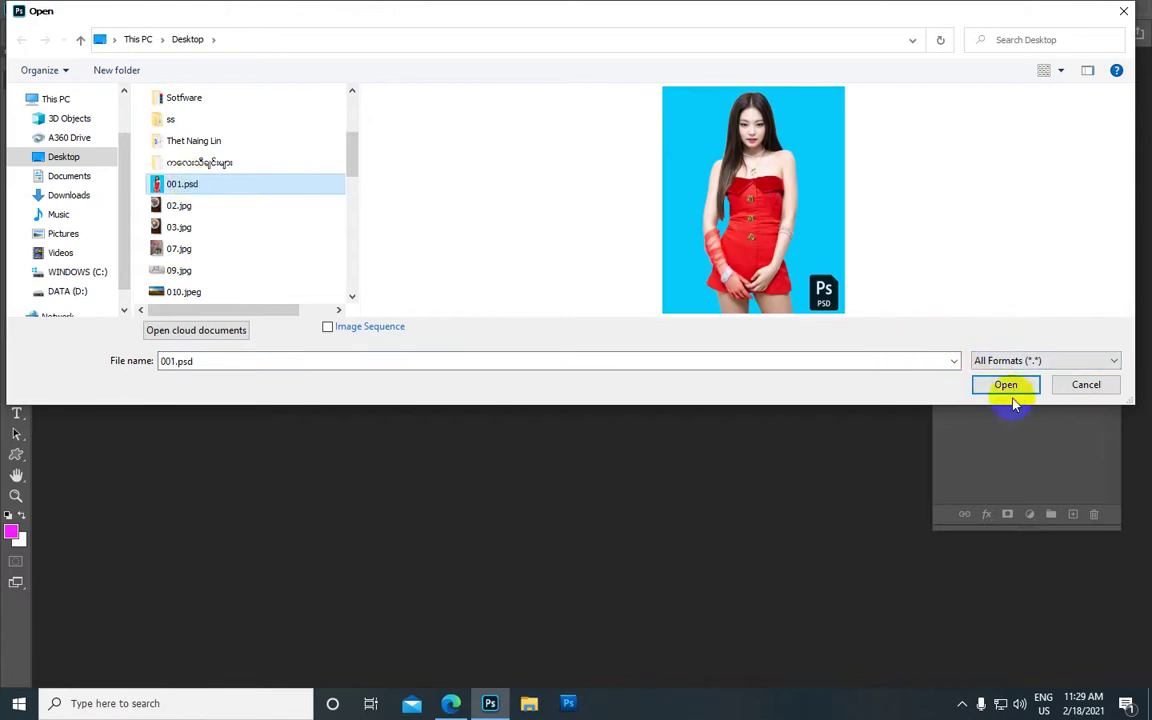
left_click(1008, 385)
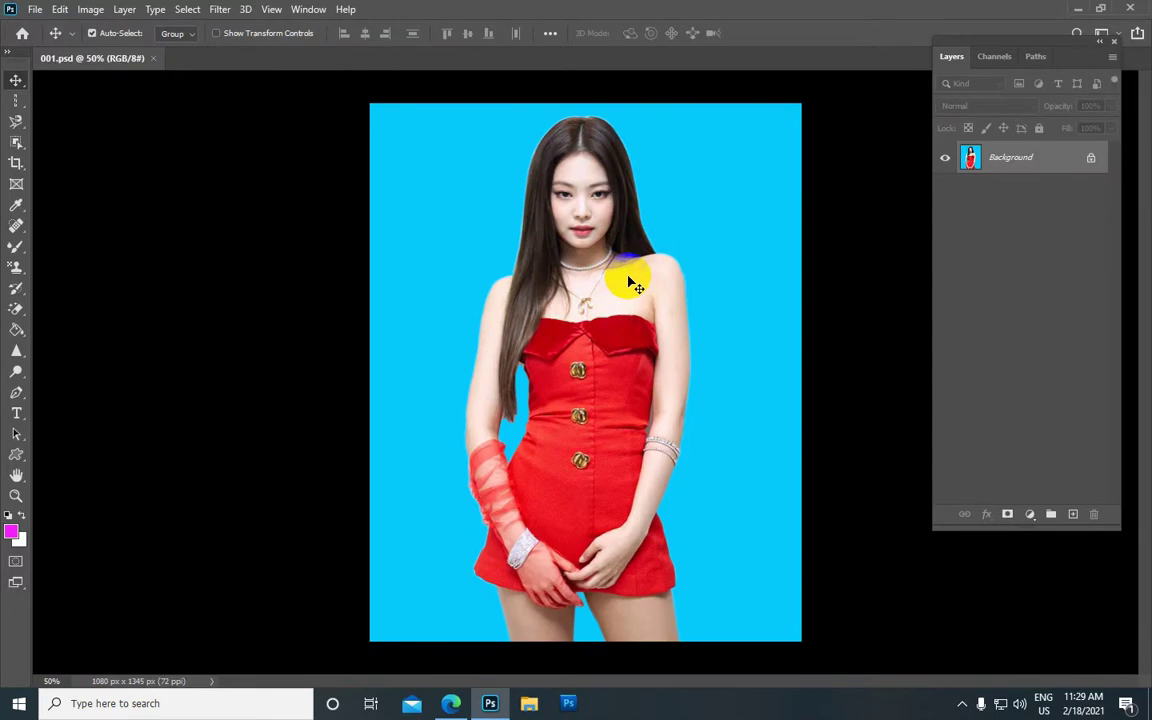
Select the woman by boxing the whole image with the Object Selection Tool, then zoom to check.
left_click(18, 143)
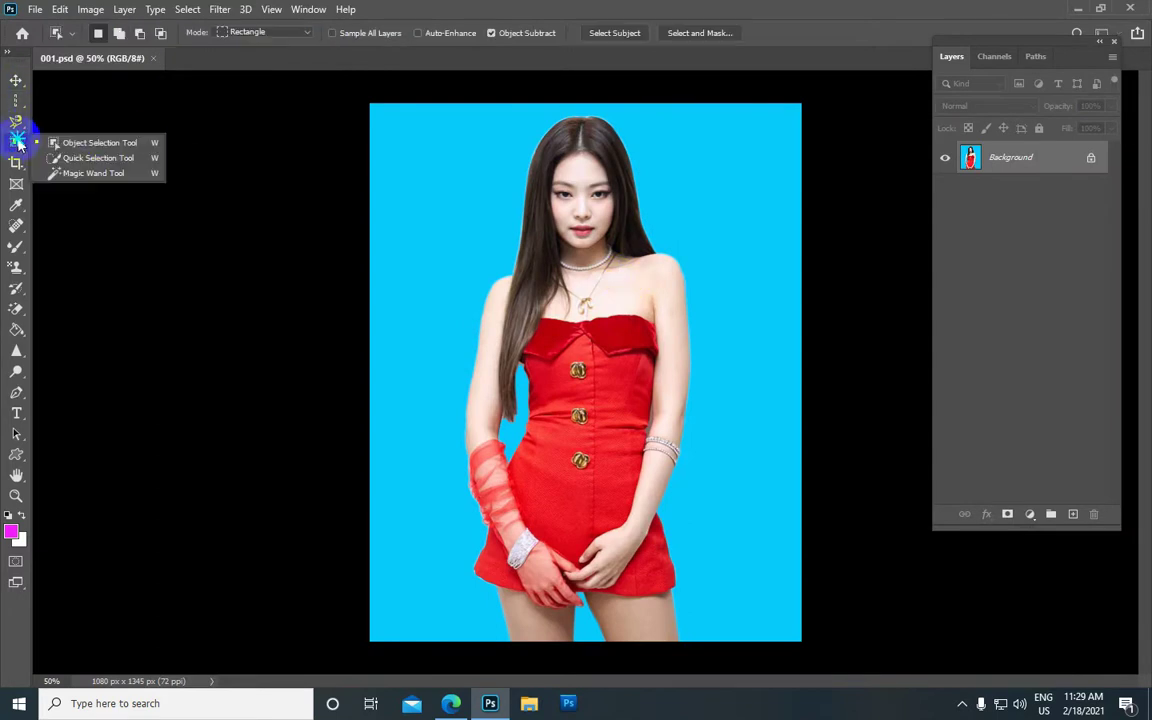
left_click(108, 145)
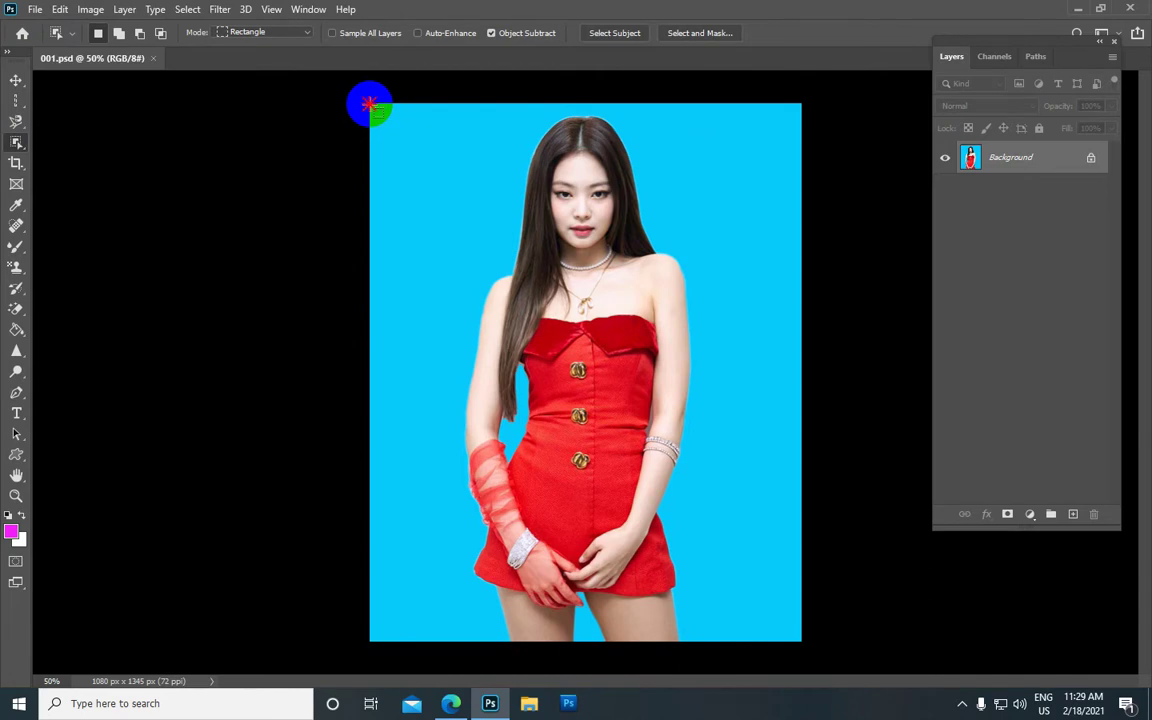
mouse_move(369, 103)
left_mouse_down()
mouse_move(737, 577)
mouse_move(808, 647)
left_mouse_up()
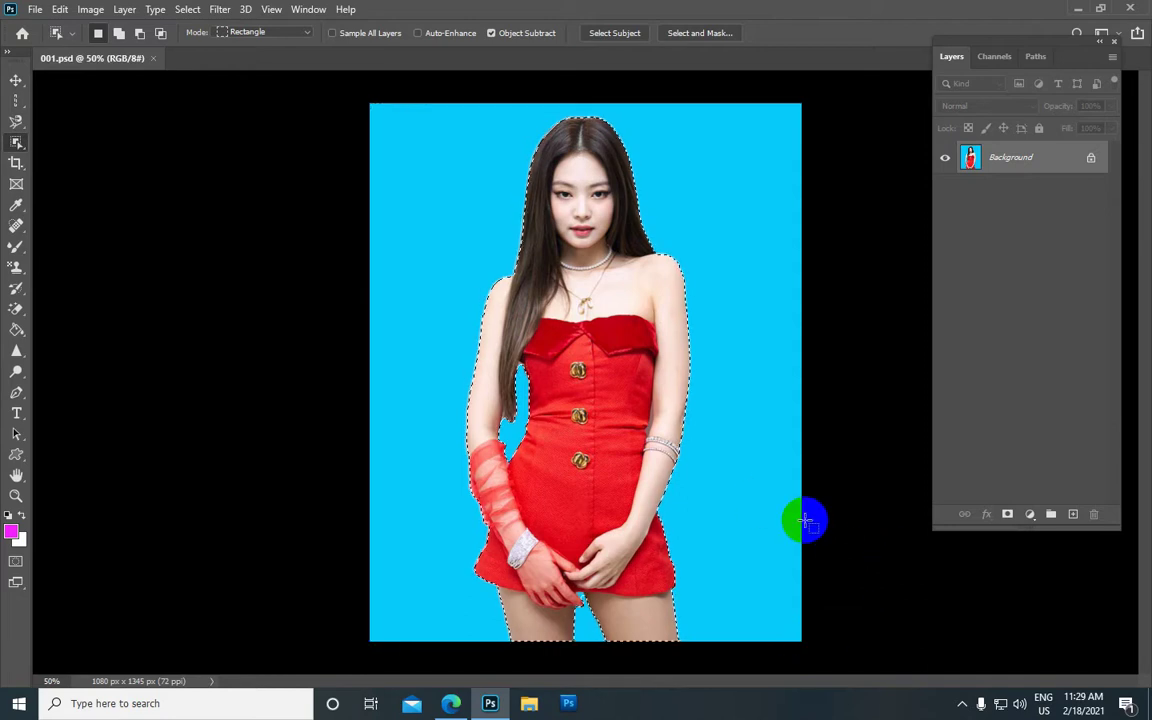
scroll(590, 418, "up", 1)
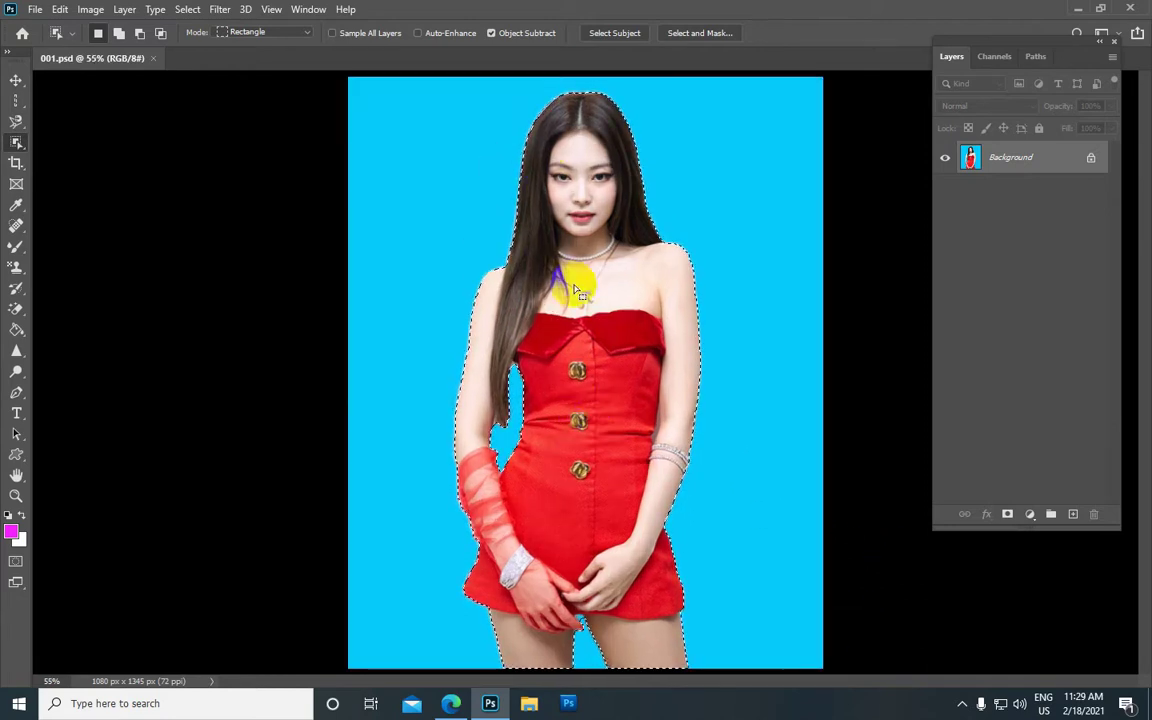
scroll(560, 330, "up", 1)
scroll(550, 250, "down", 2)
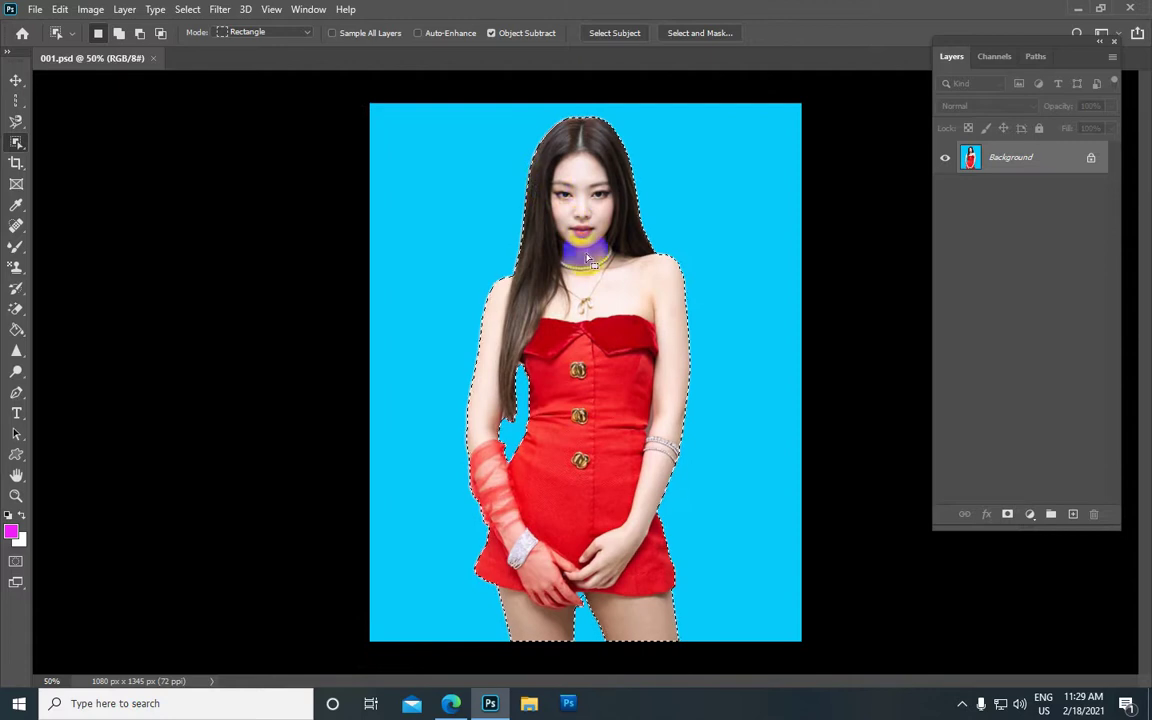
scroll(588, 228, "up", 1)
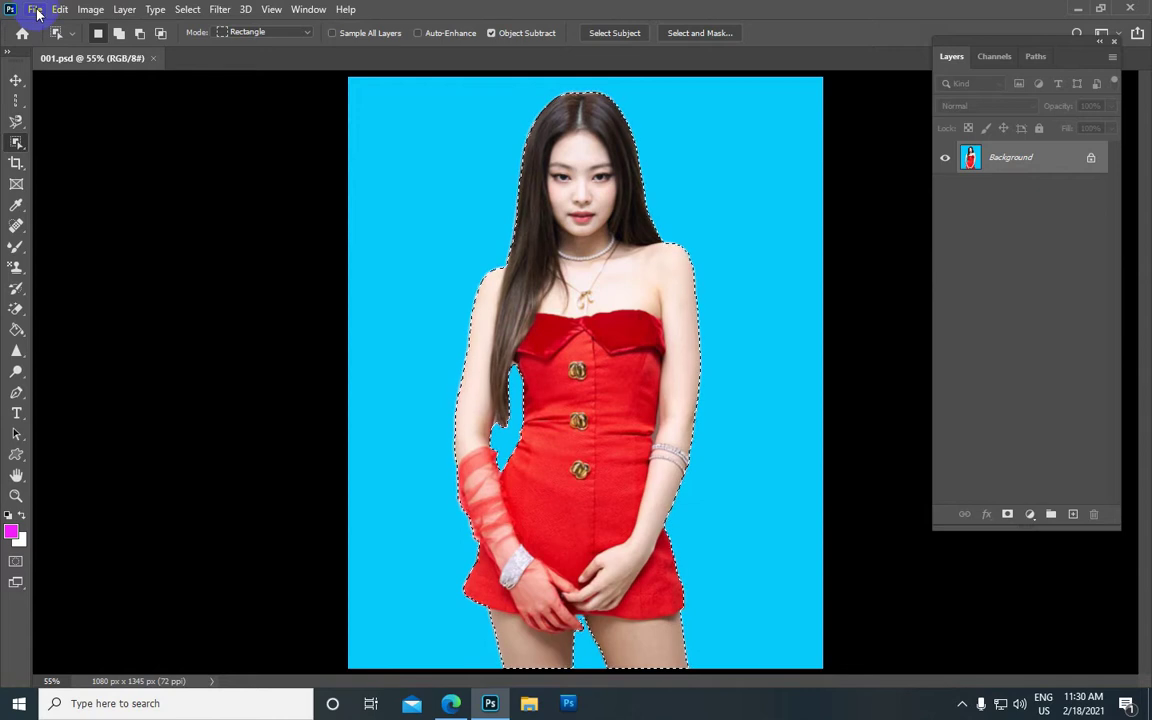
Open pexels-tú-nguyễn-1545582 (2).jpg from the Desktop as a new document.
left_click(35, 10)
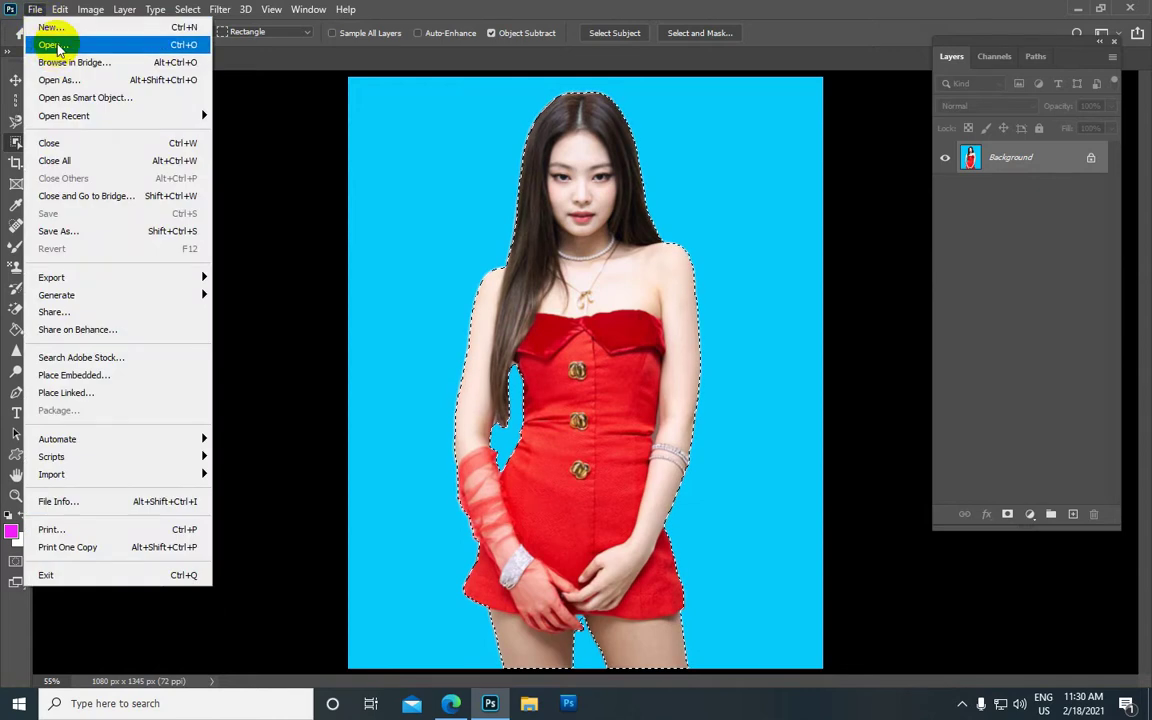
left_click(53, 46)
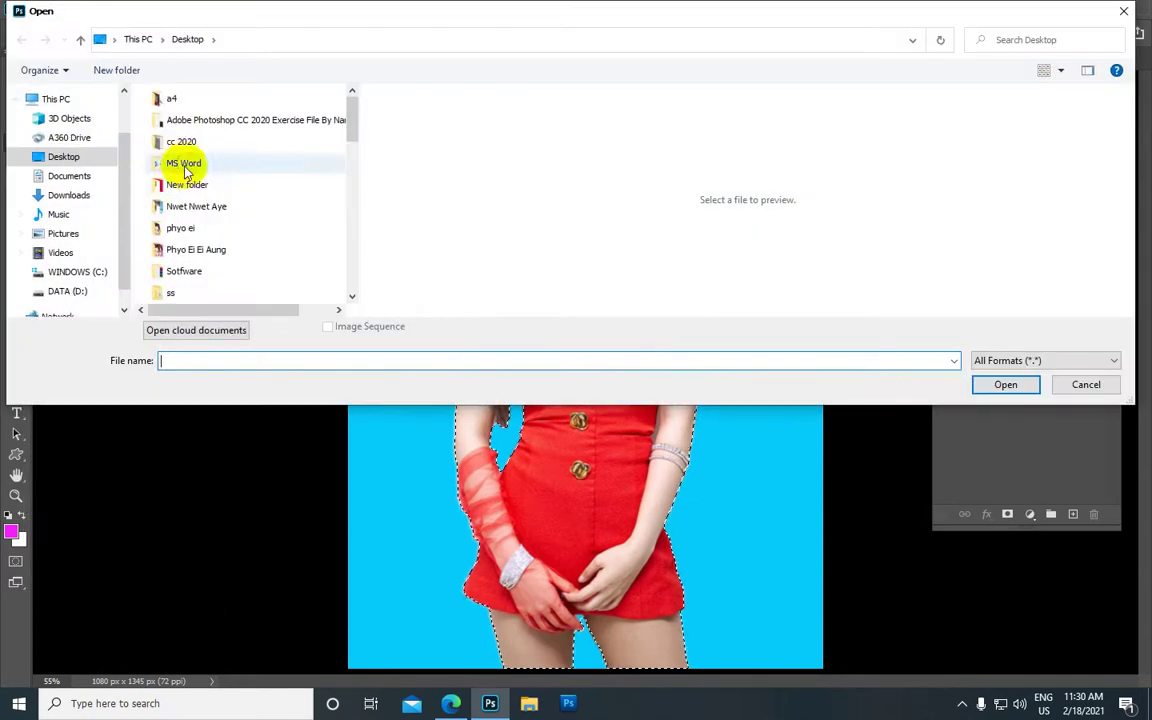
scroll(197, 186, "down", 2)
scroll(197, 186, "down", 1)
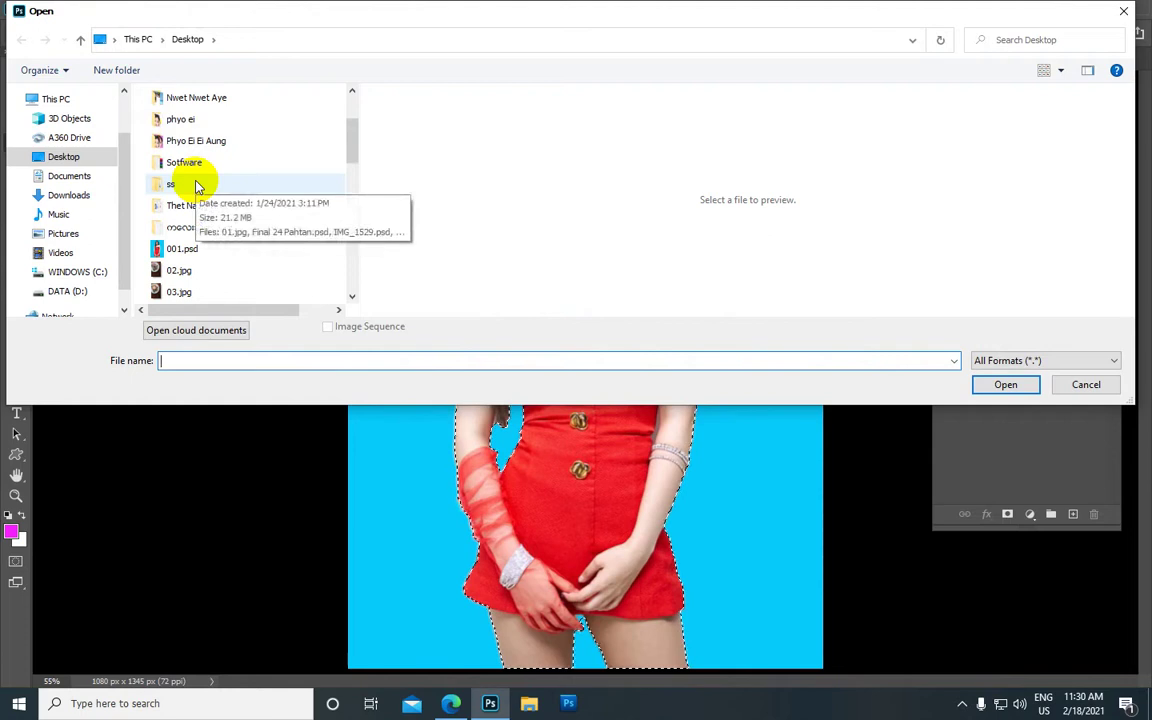
scroll(197, 186, "down", 2)
scroll(197, 186, "down", 1)
scroll(197, 186, "down", 1)
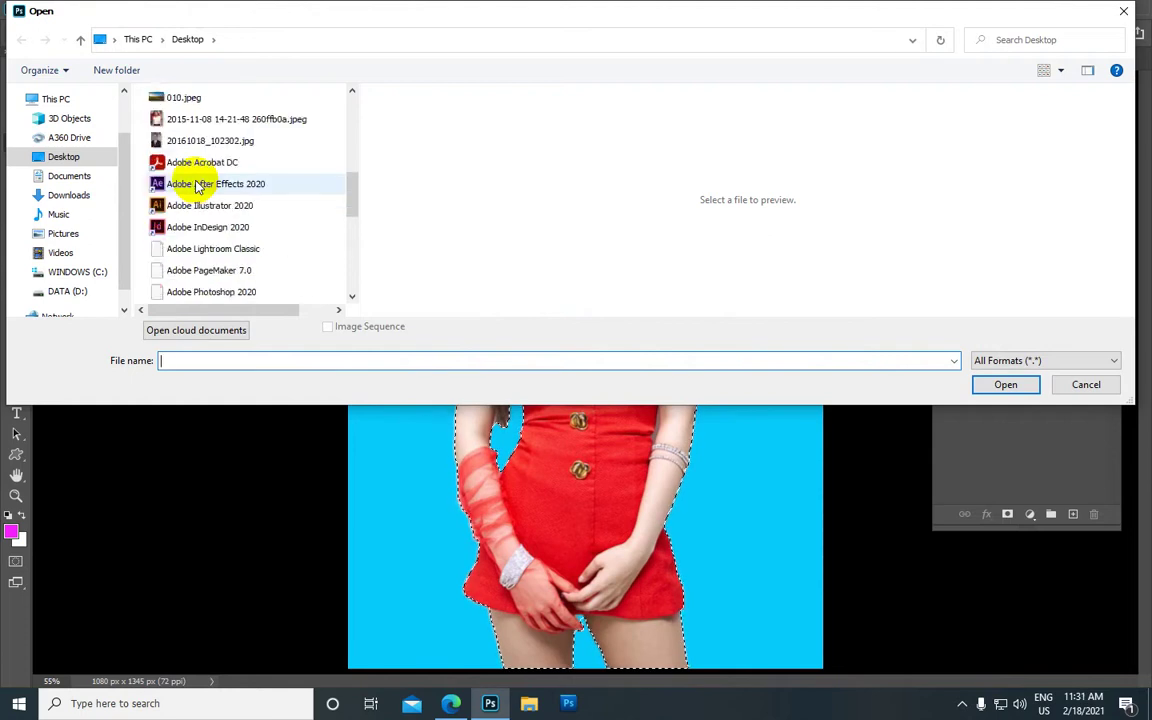
scroll(197, 186, "down", 1)
scroll(197, 186, "down", 1)
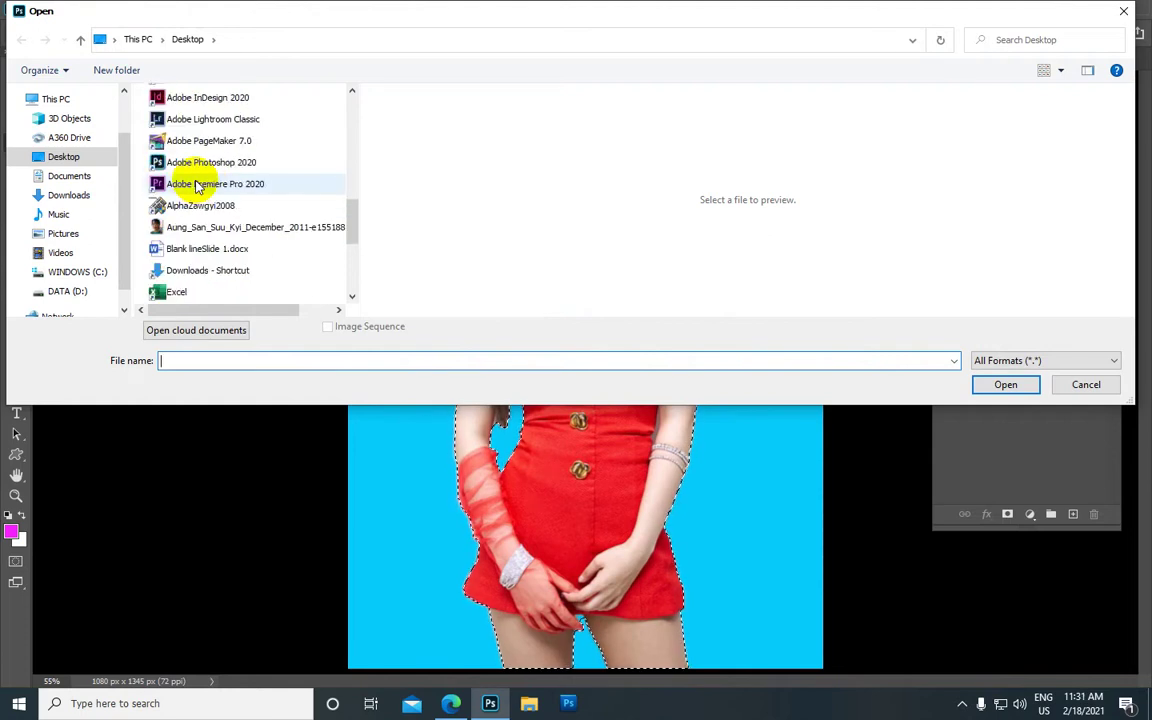
scroll(197, 186, "down", 1)
scroll(197, 186, "down", 1)
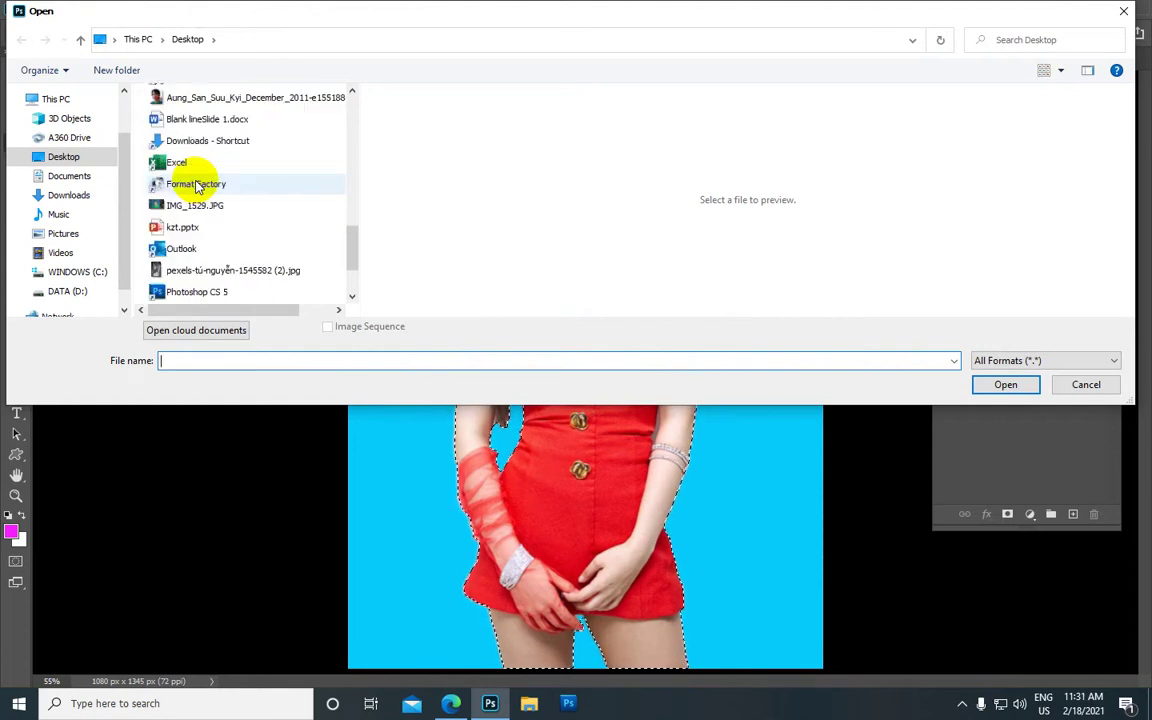
left_click(215, 273)
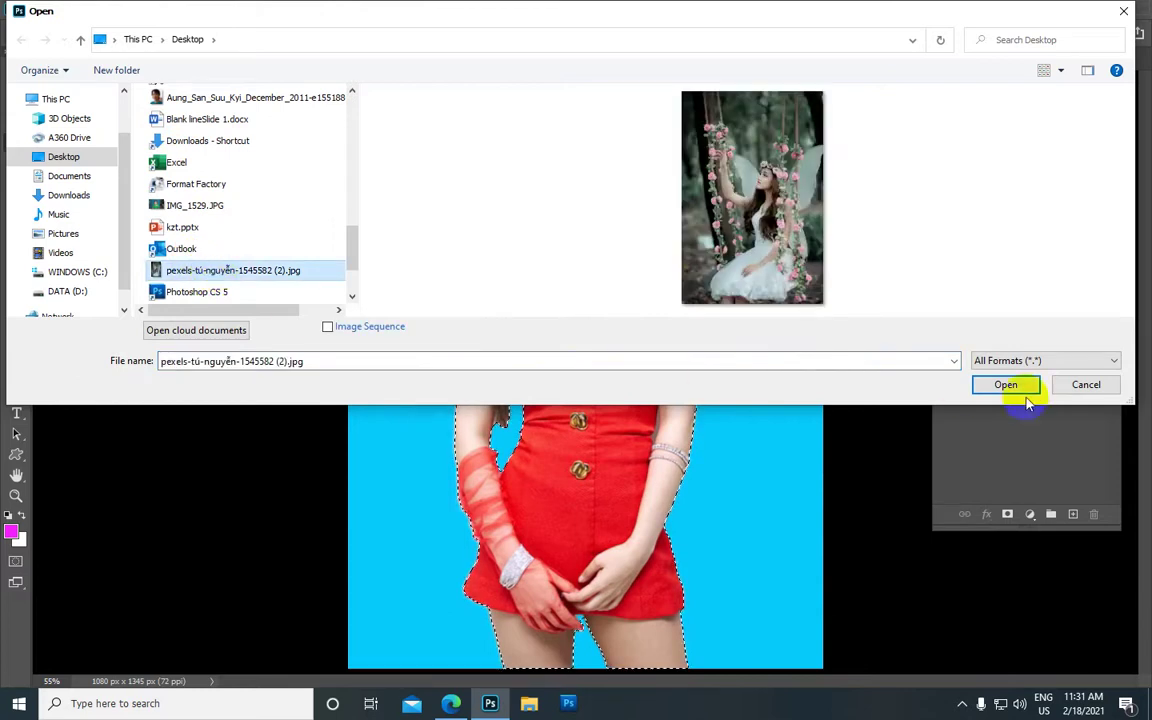
left_click(1027, 391)
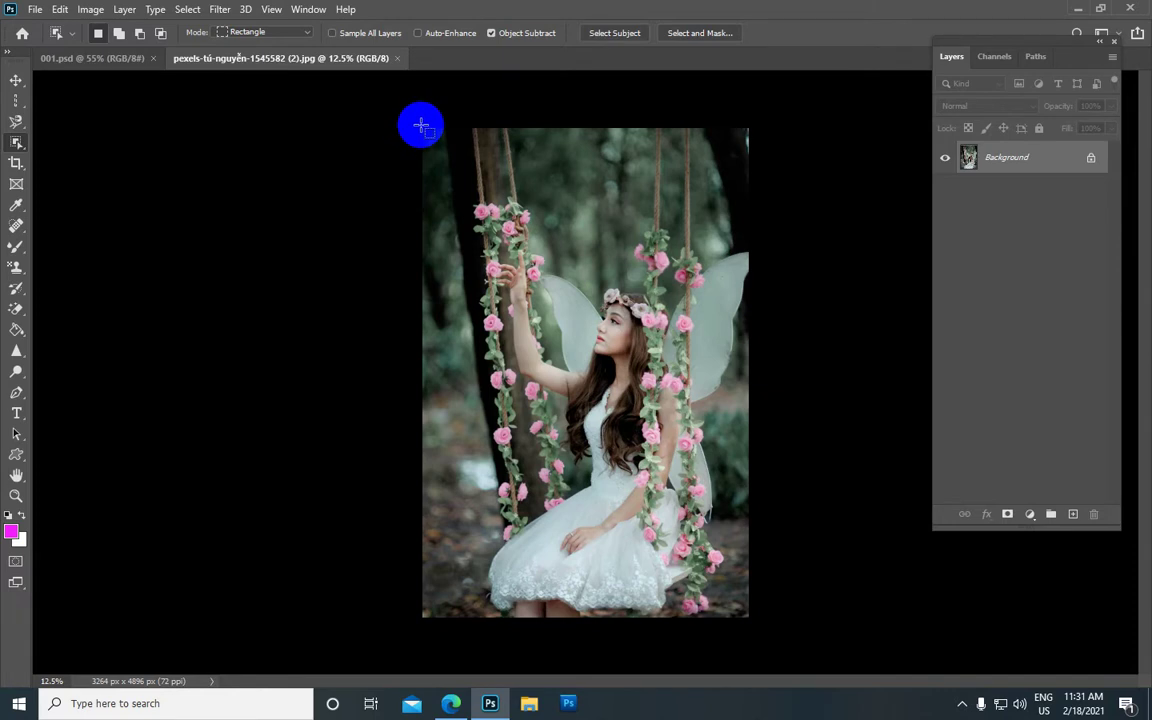
Automatically select the girl by marking a region around the photo, then zoom in.
left_click_drag(421, 125, 772, 631)
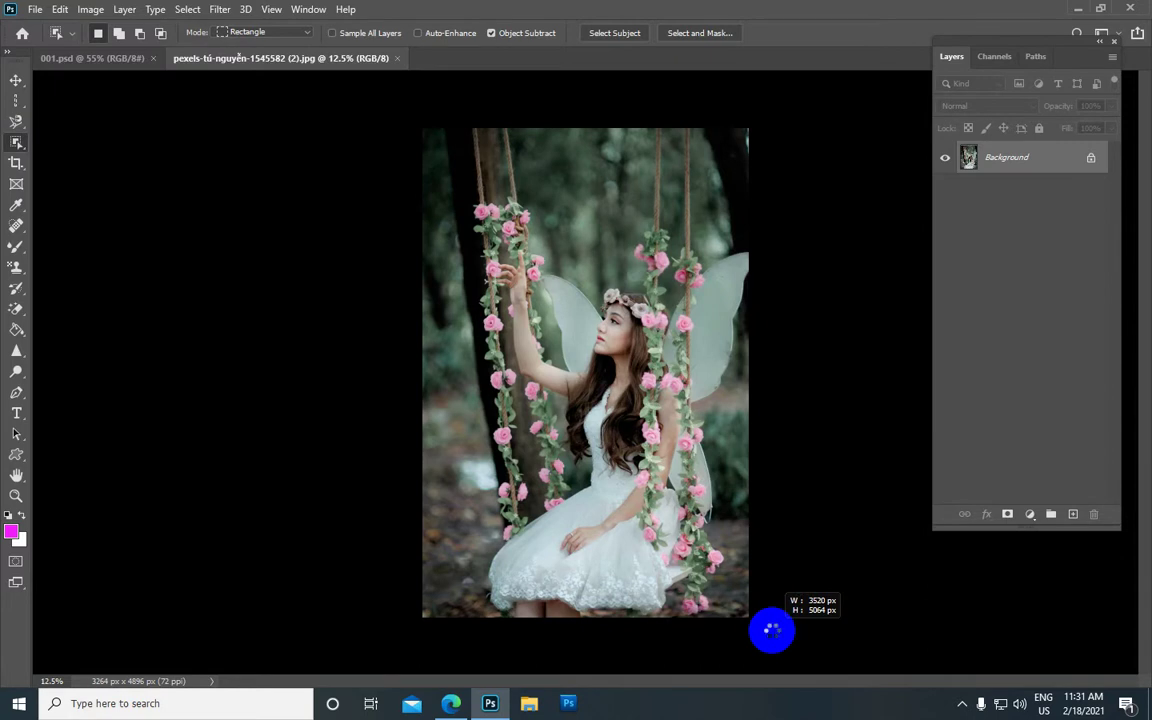
left_click_drag(772, 631, 764, 622)
left_click(609, 367)
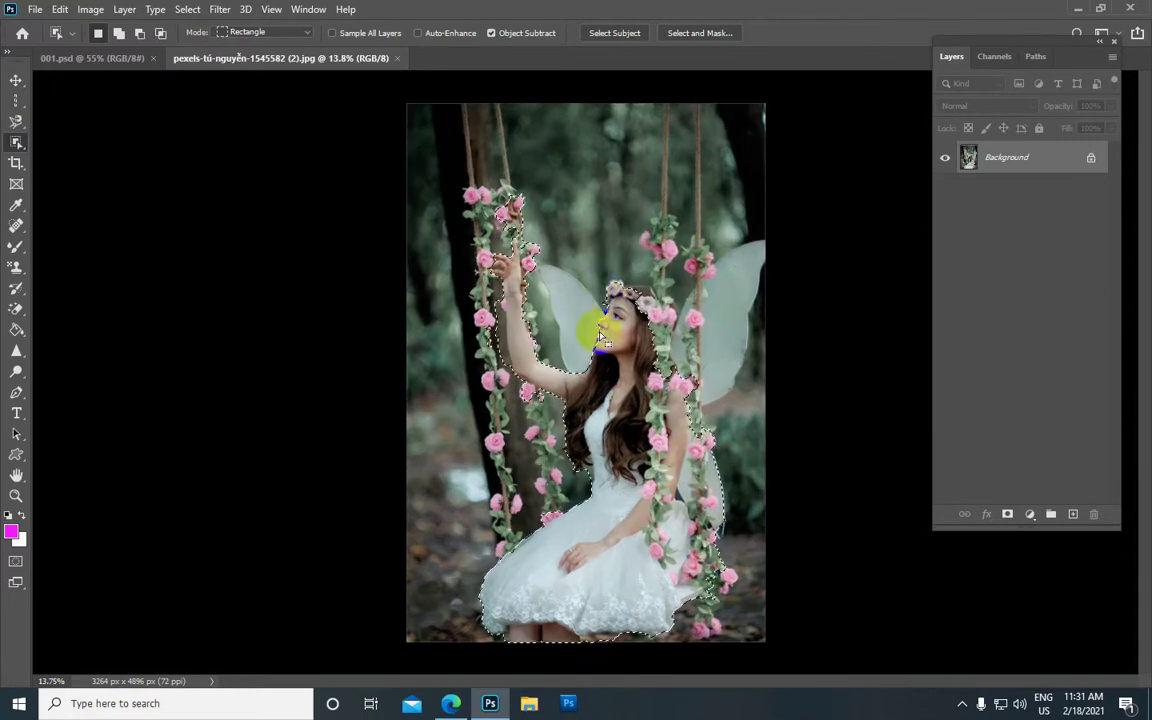
scroll(605, 352, "up", 2)
scroll(607, 355, "up", 2)
scroll(607, 355, "up", 2)
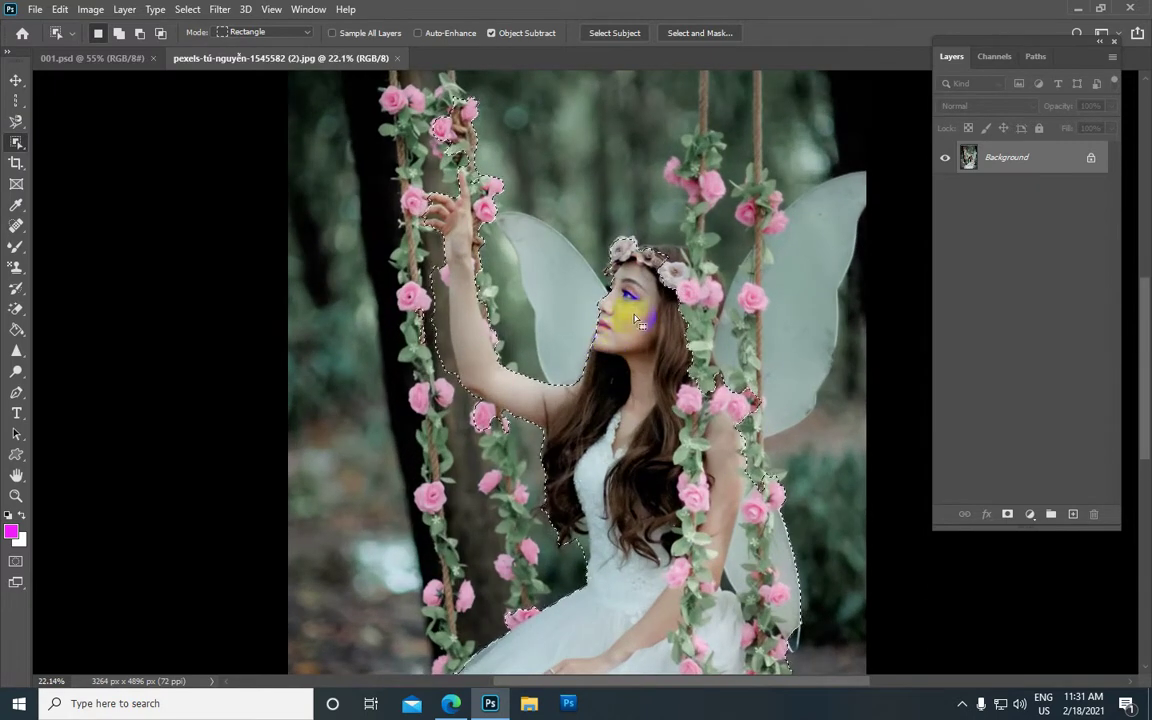
scroll(637, 320, "up", 1)
scroll(646, 293, "up", 1)
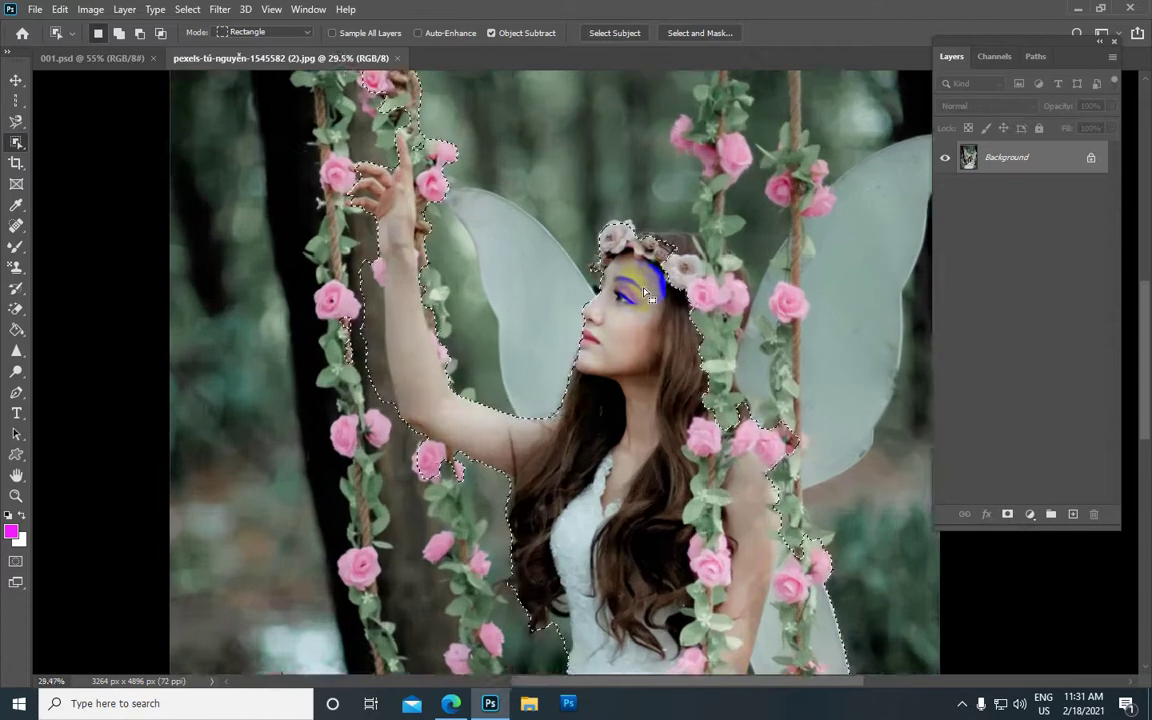
scroll(645, 292, "up", 1)
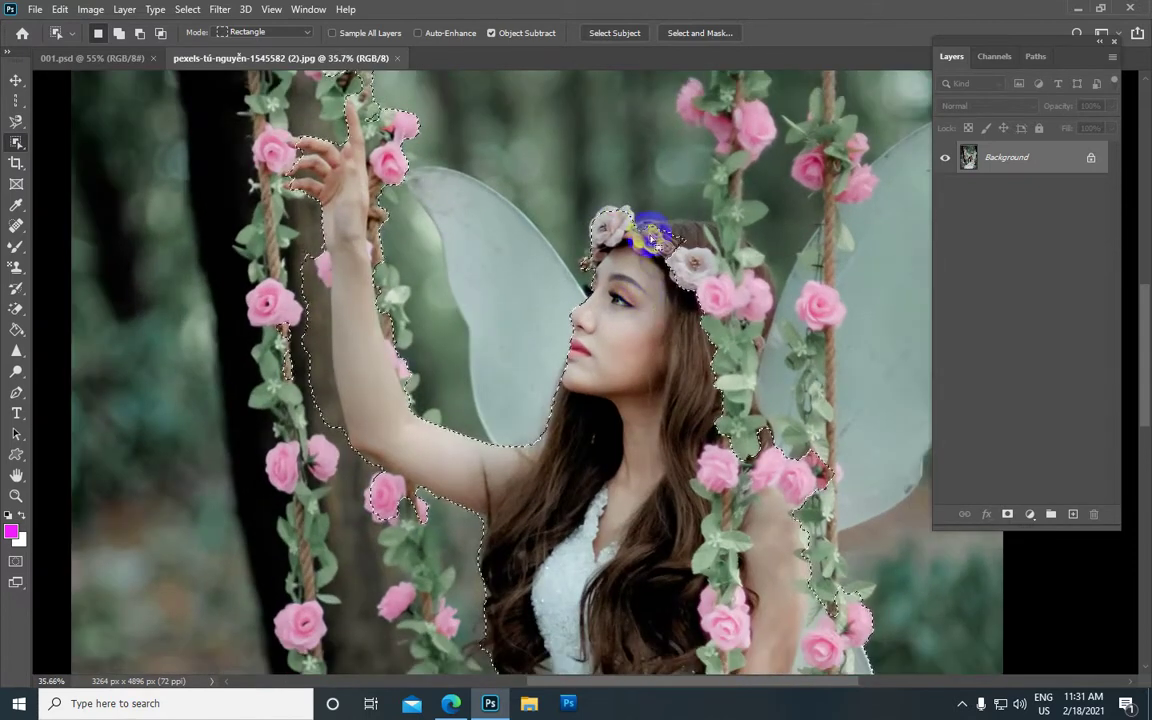
Switch to the Quick Selection brush and extend the selection over the raised hand.
right_click(18, 142)
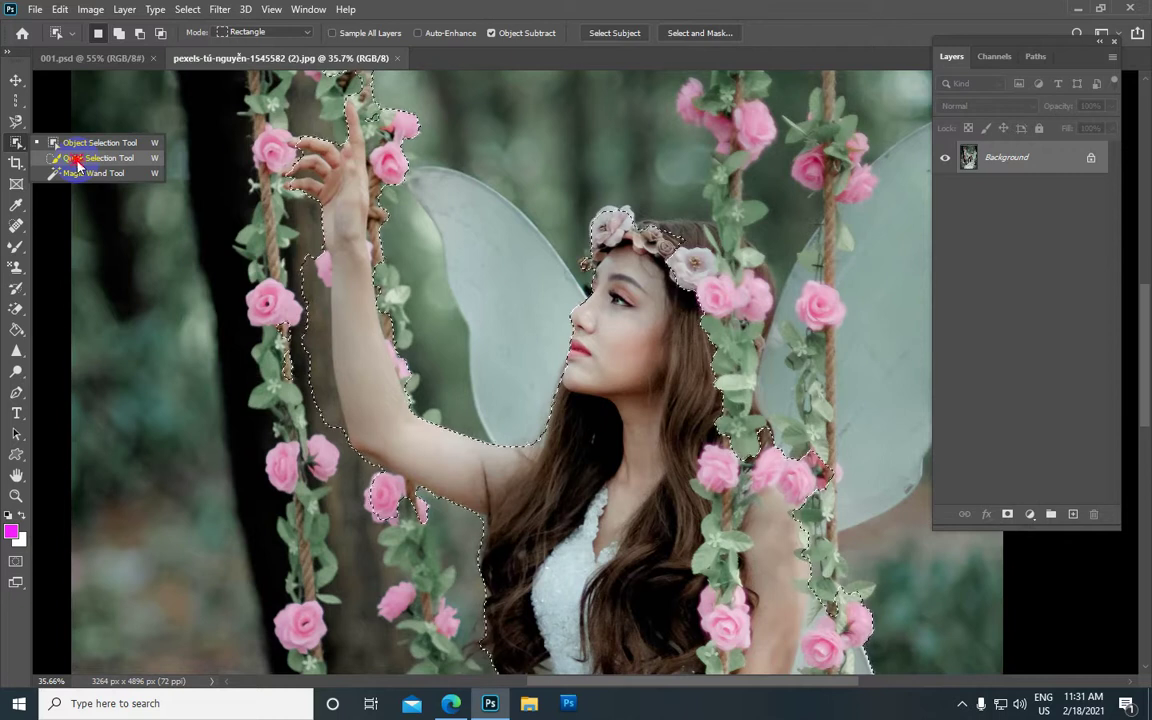
left_click(77, 162)
scroll(380, 209, "up", 1)
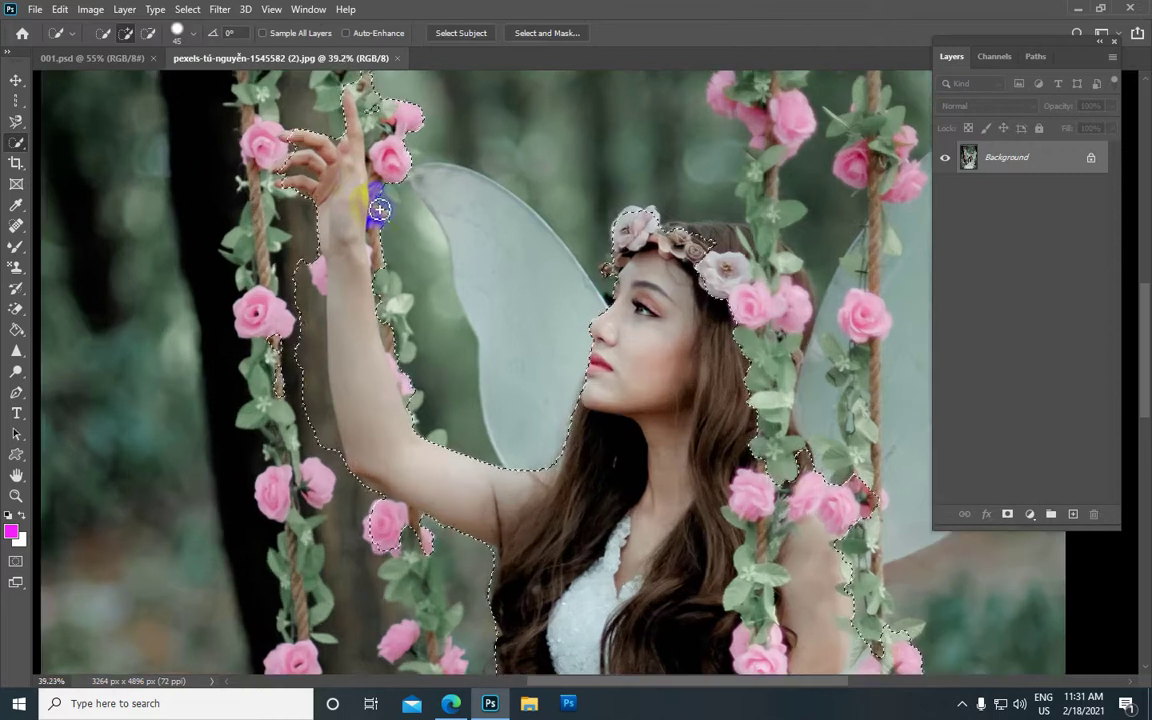
left_click(345, 190)
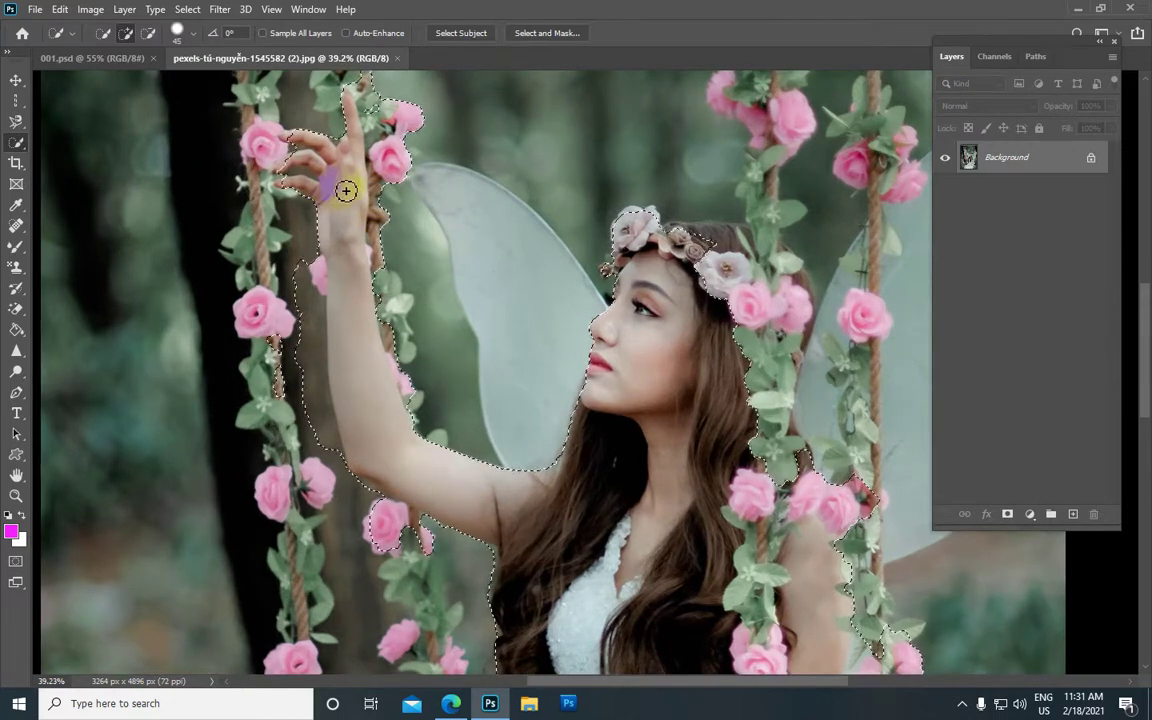
left_click_drag(345, 190, 336, 218)
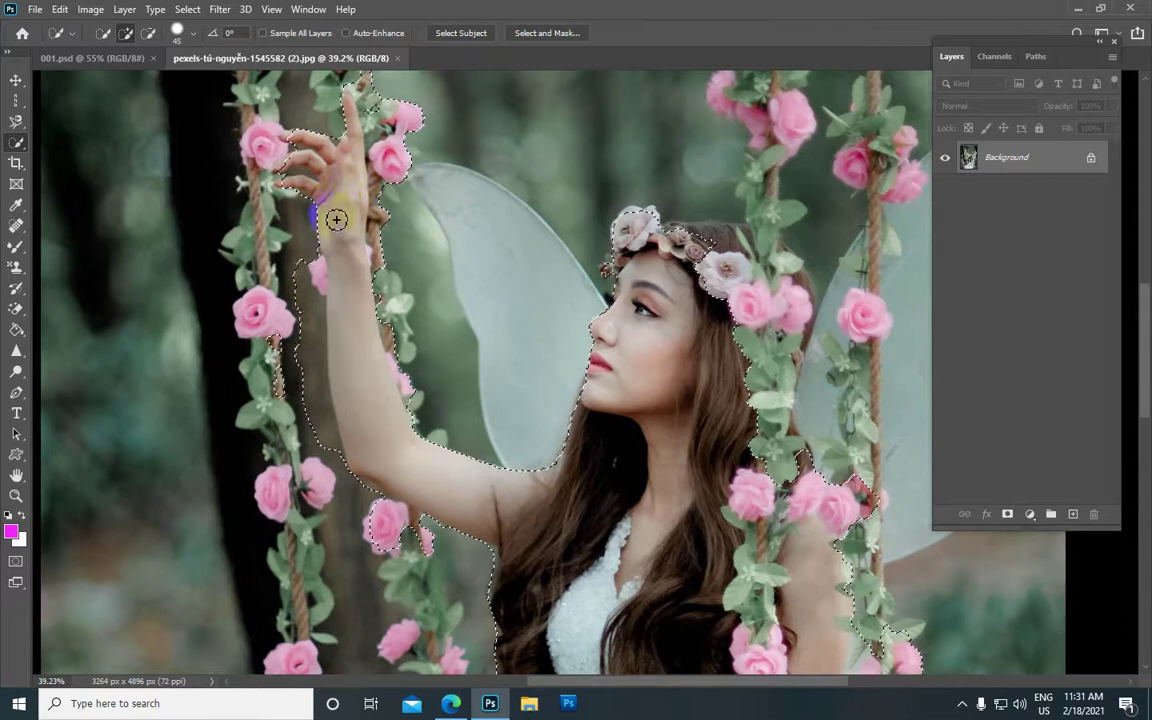
Shrink the brush to 35, then 25, adding the fingertip and top-left pink rose.
scroll(345, 186, "up", 1)
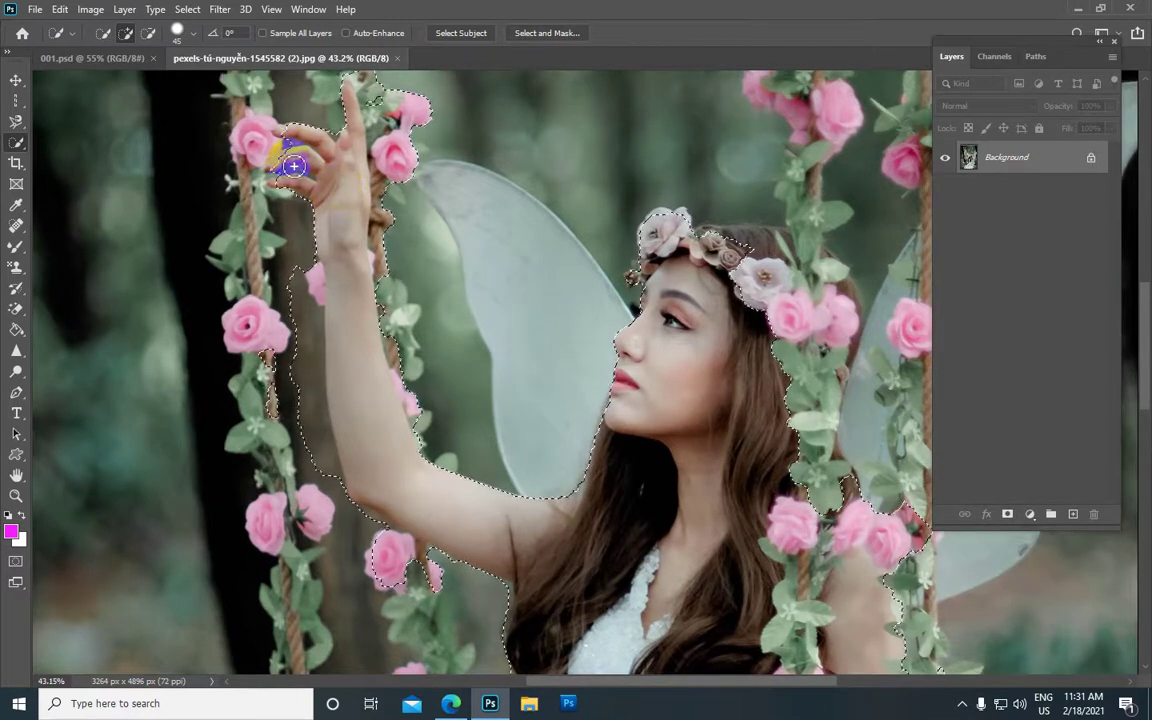
scroll(293, 165, "up", 1)
scroll(289, 168, "up", 1)
scroll(287, 168, "up", 1)
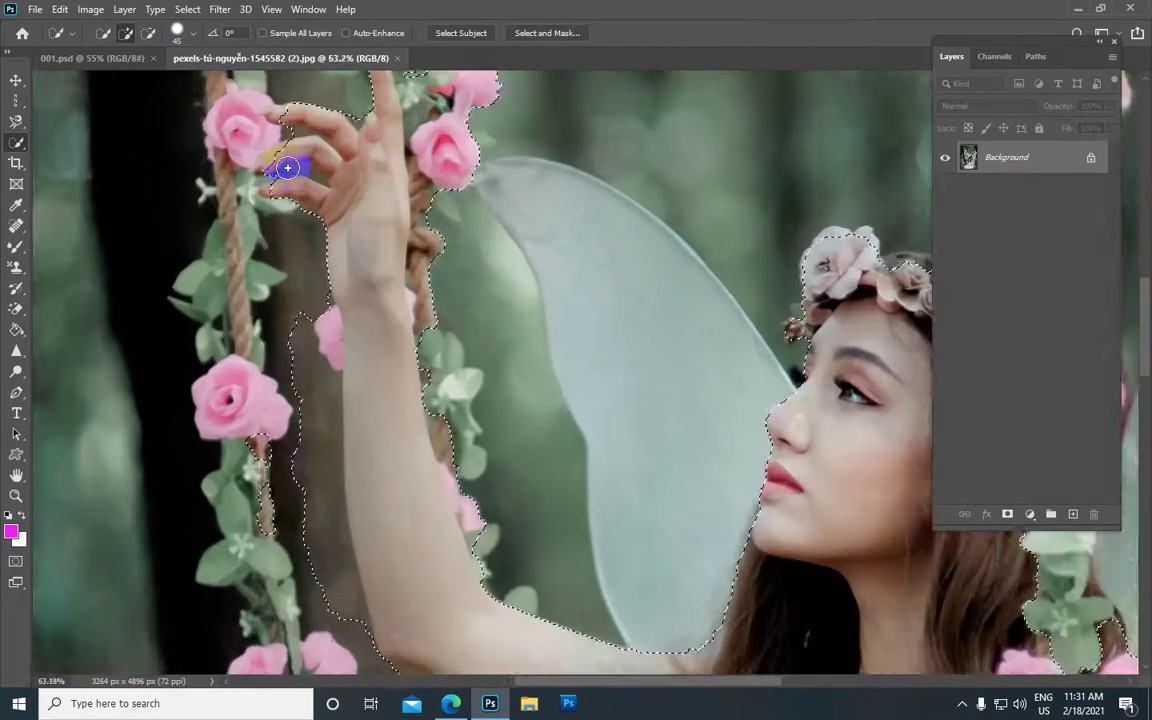
scroll(289, 168, "up", 1)
scroll(291, 167, "up", 1)
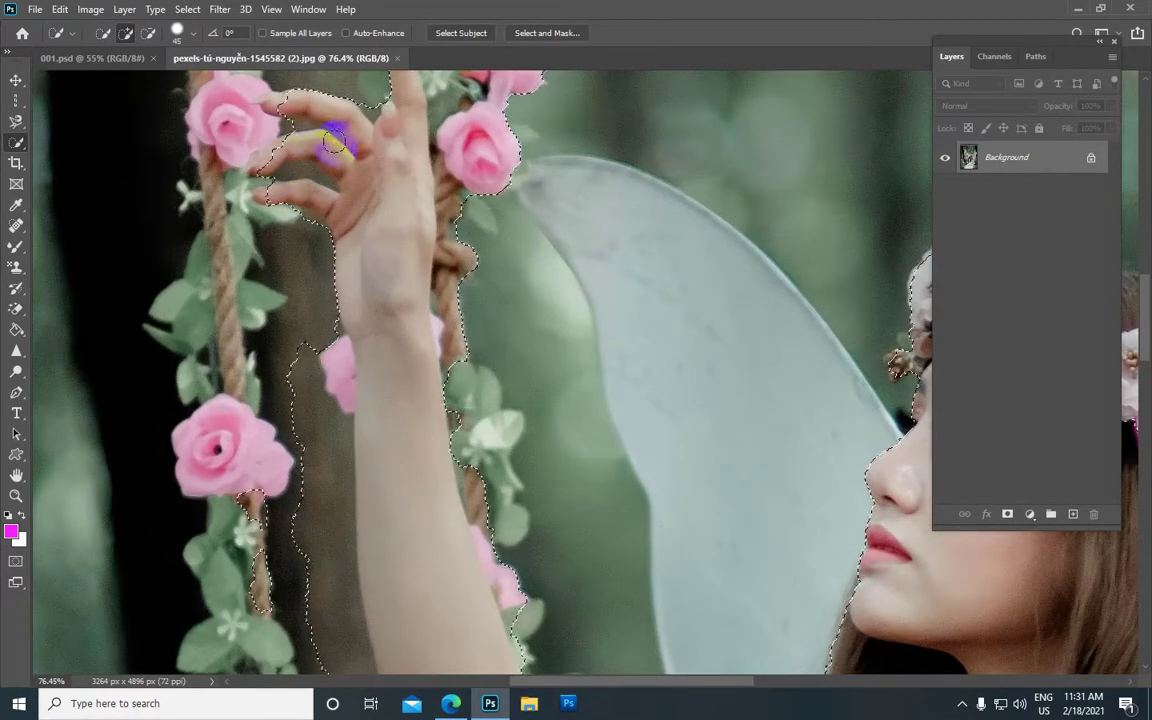
scroll(378, 162, "up", 2)
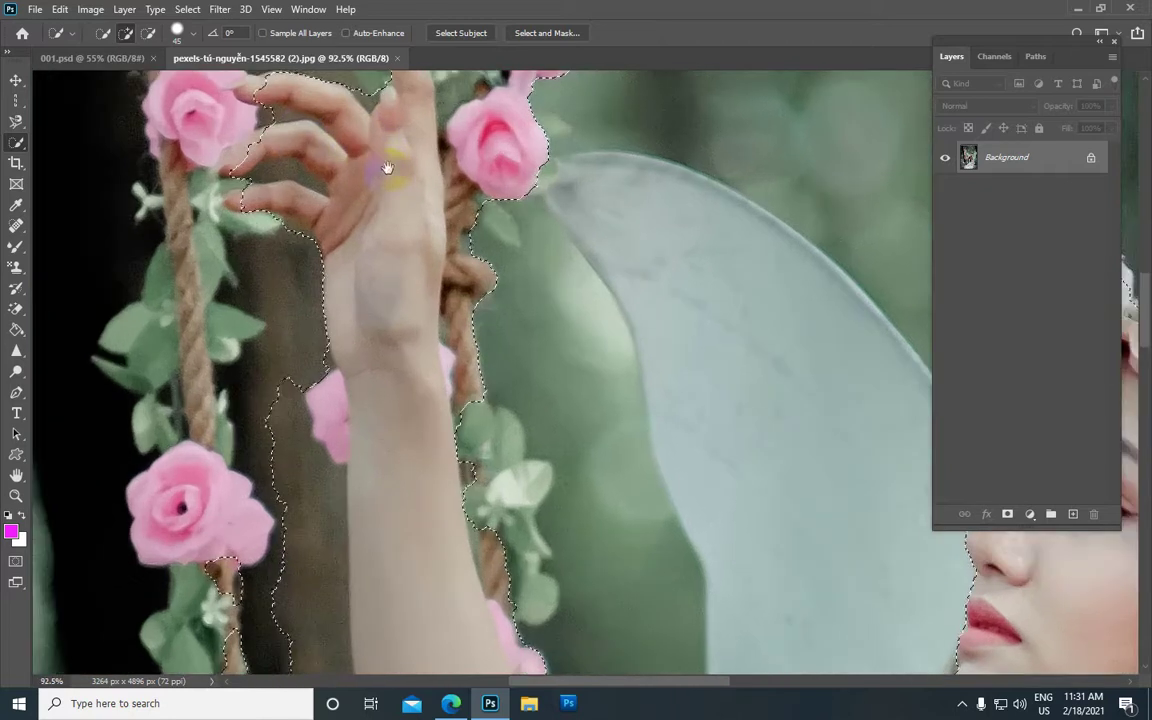
scroll(387, 168, "up", 1)
left_click_drag(387, 168, 170, 222)
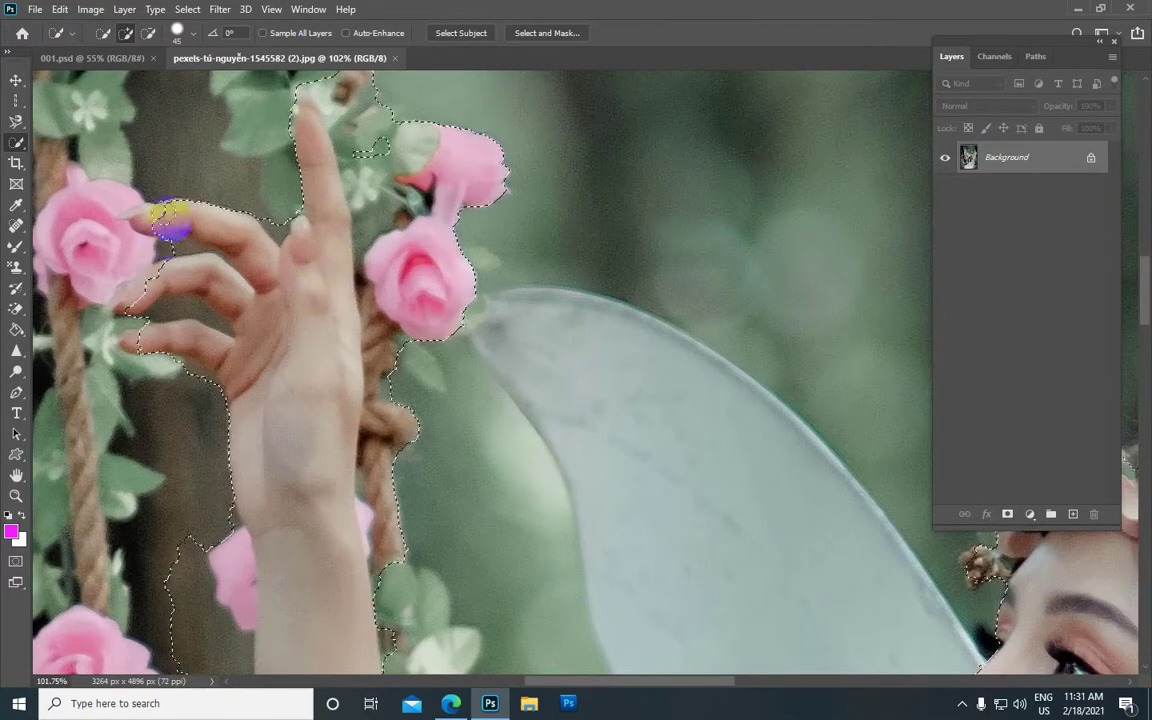
key("bracketleft")
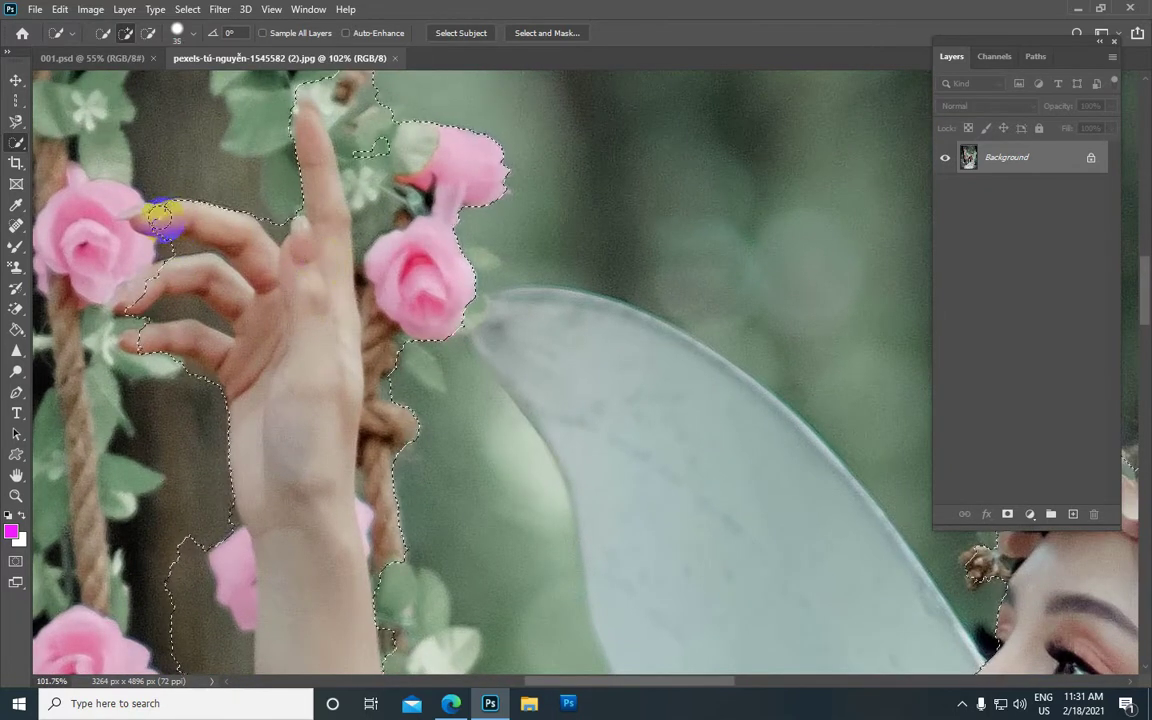
left_click_drag(163, 219, 141, 219)
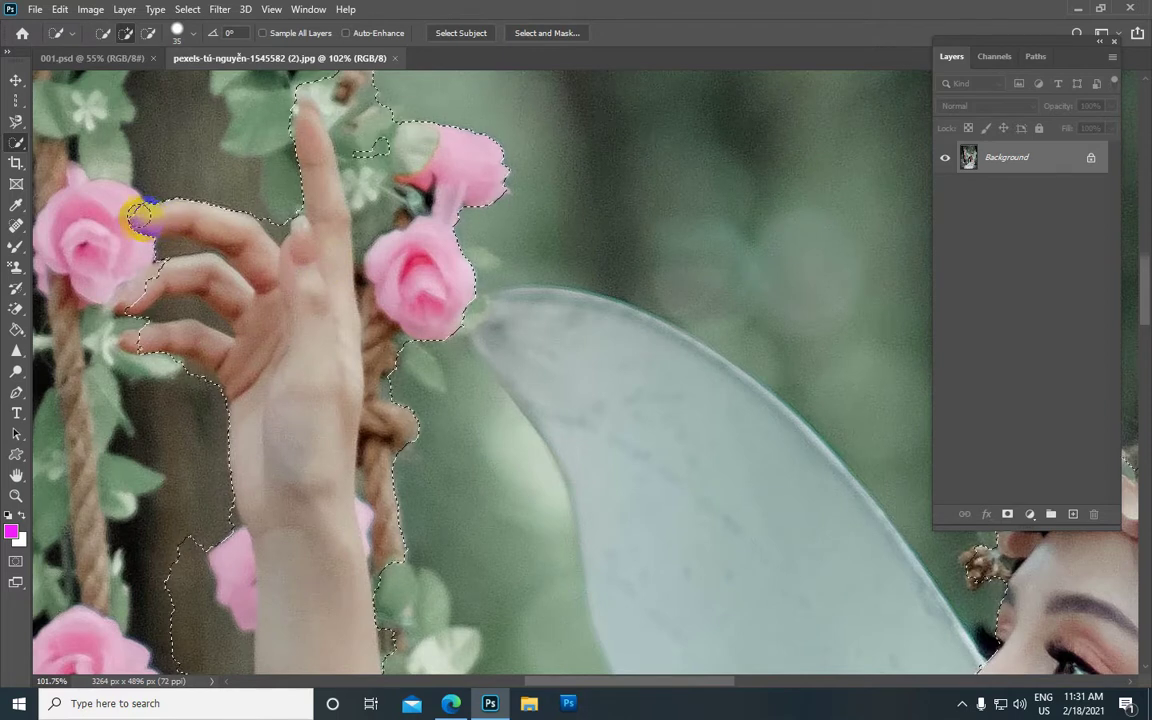
key("bracketleft")
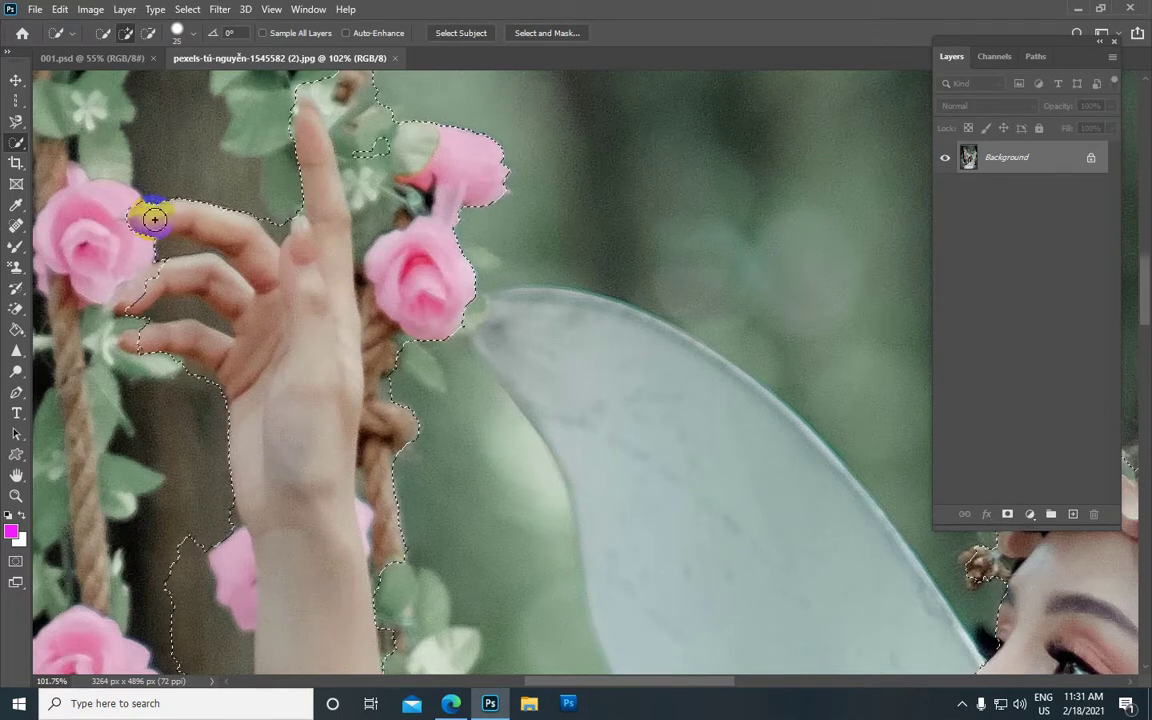
left_click_drag(155, 219, 70, 291)
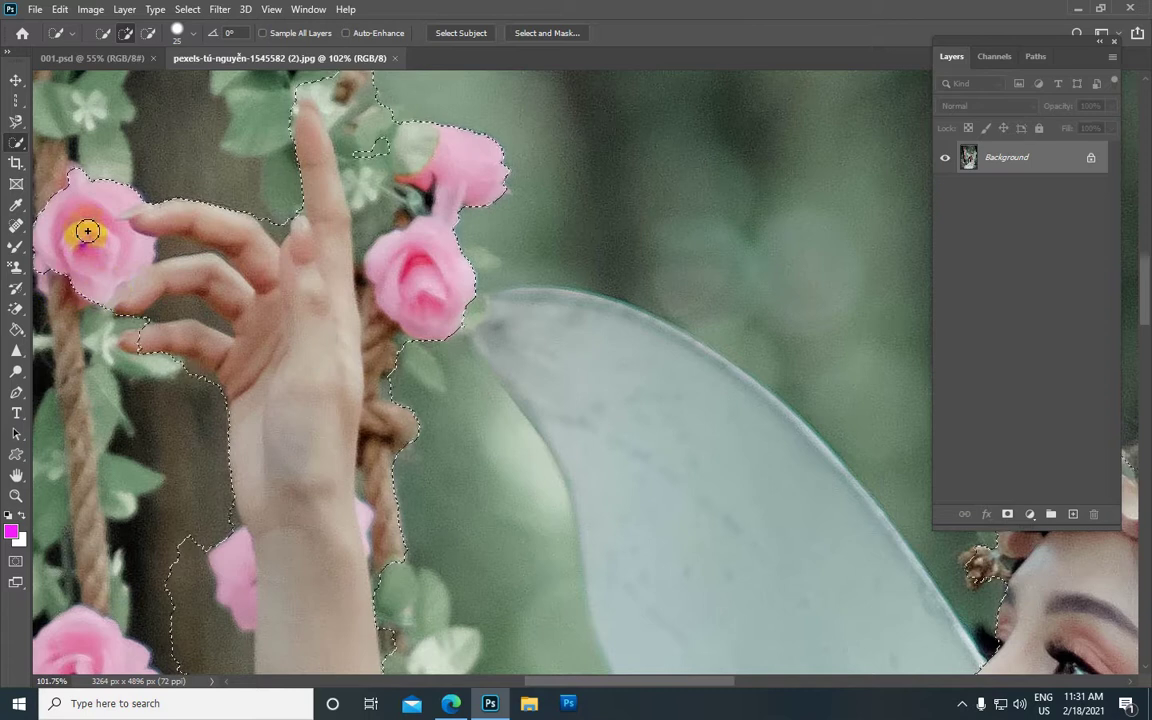
Subtract the left rose's edge and the gap between the fingers from the selection.
scroll(85, 231, "down", 1, "alt")
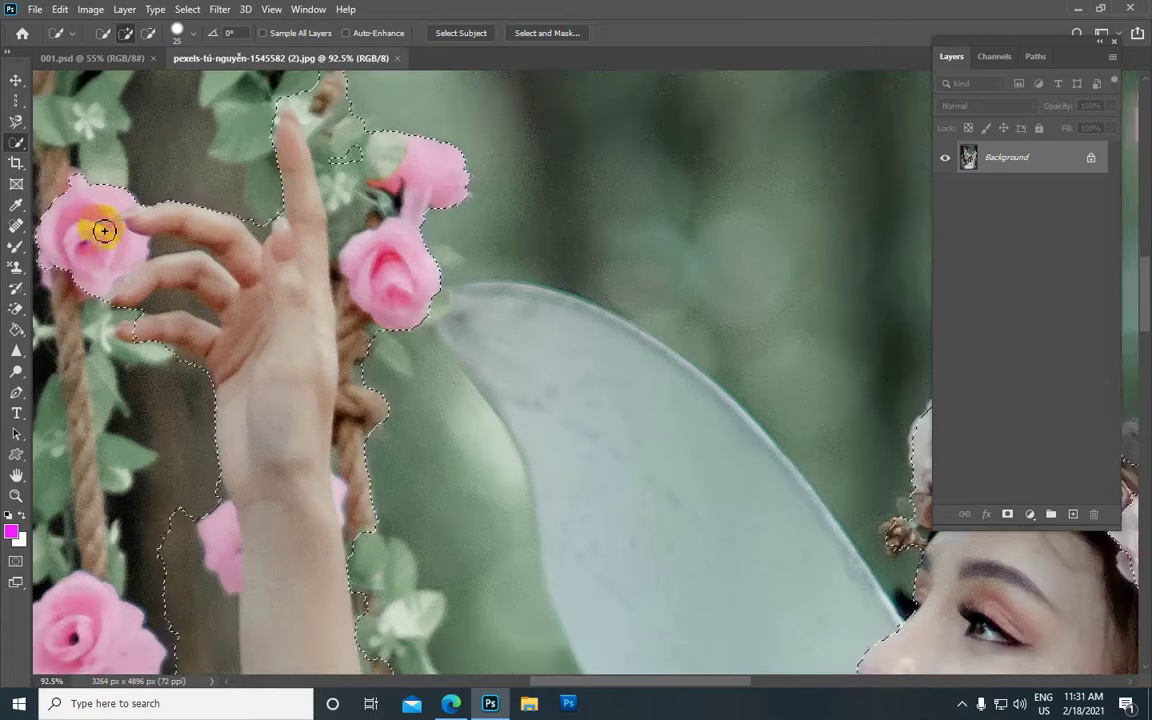
left_click(151, 35)
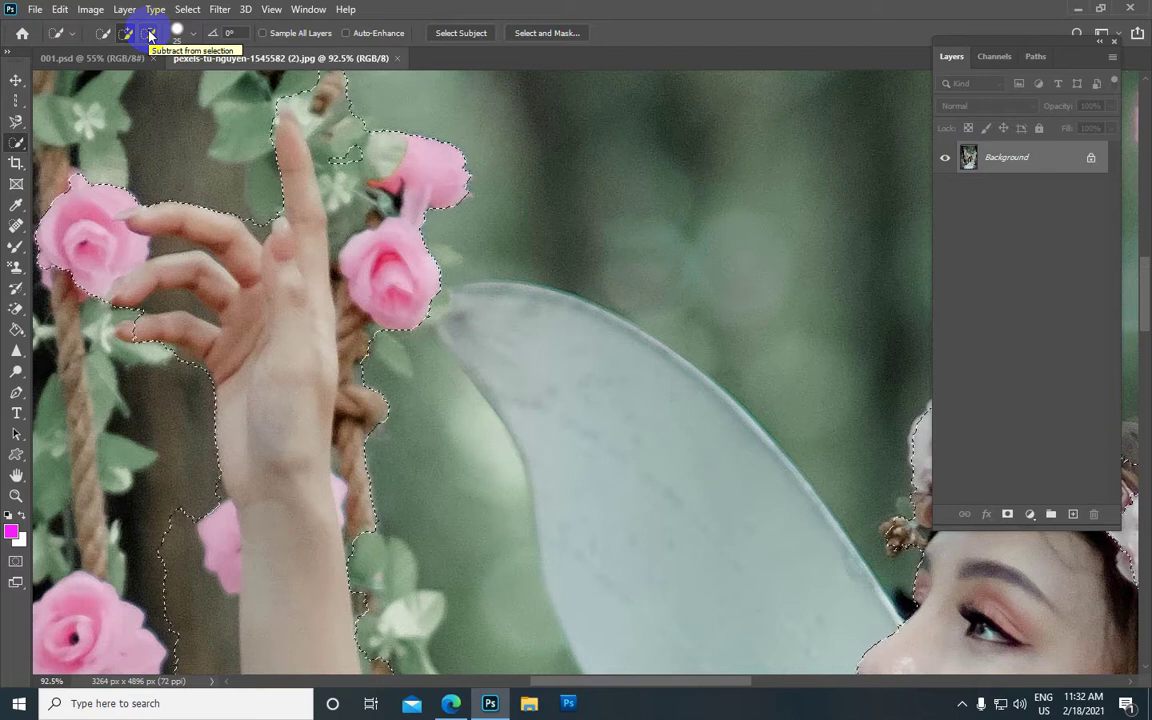
mouse_move(88, 228)
left_mouse_down()
mouse_move(72, 279)
mouse_move(54, 272)
left_mouse_up()
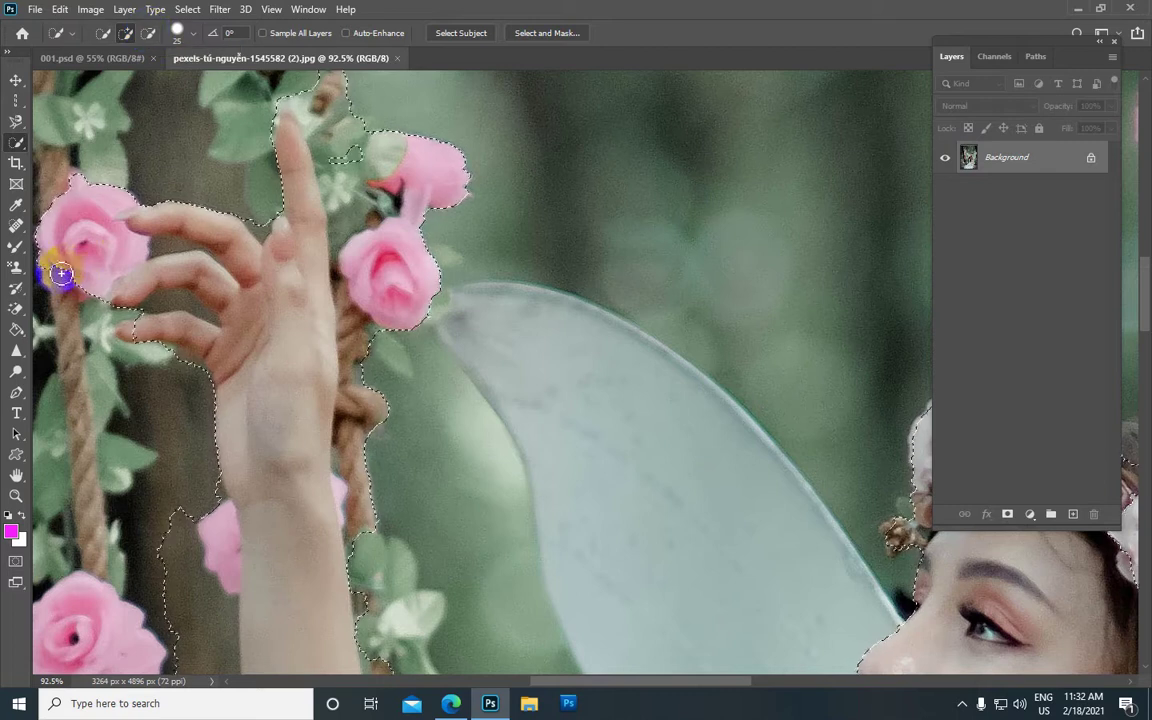
scroll(55, 272, "up", 1)
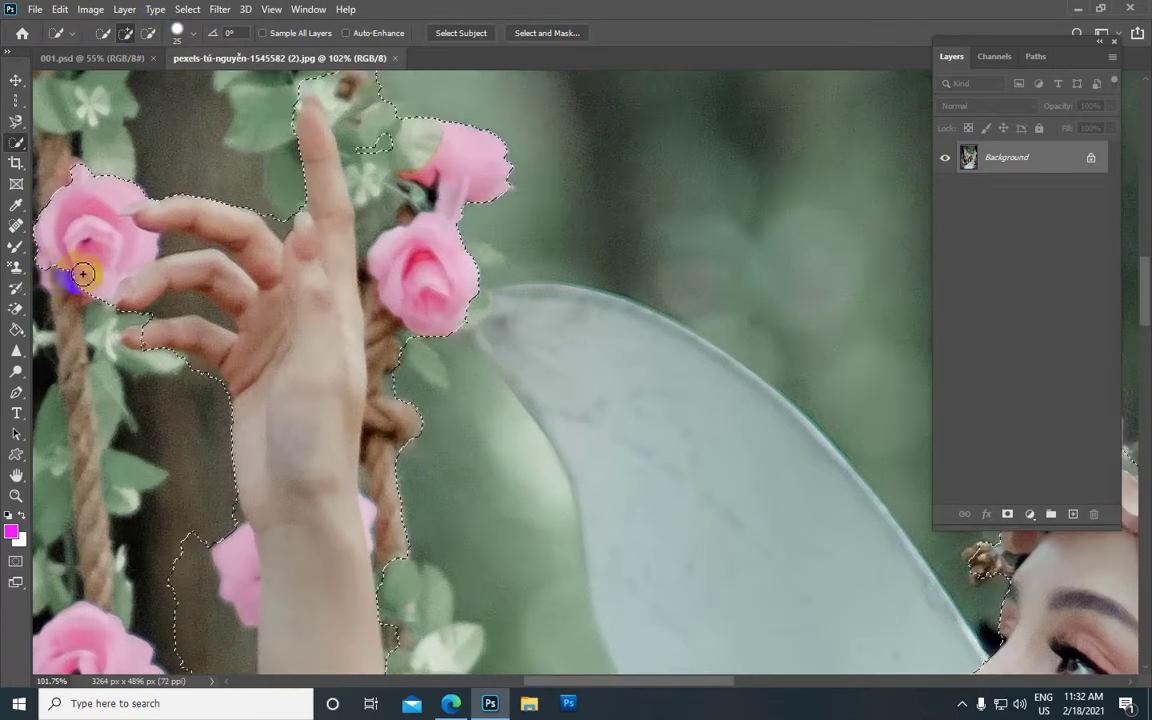
mouse_move(72, 279)
left_mouse_down()
mouse_move(85, 185)
mouse_move(31, 257)
mouse_move(57, 196)
mouse_move(136, 178)
mouse_move(150, 267)
mouse_move(100, 297)
left_mouse_up()
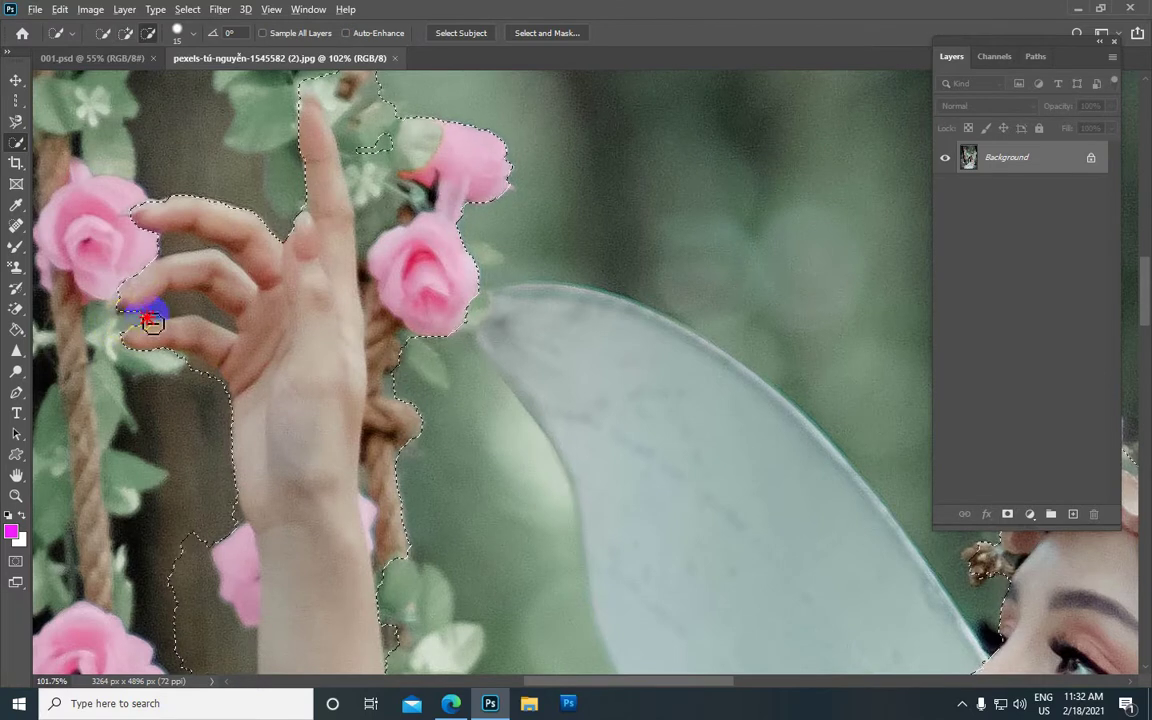
left_click_drag(190, 312, 231, 305)
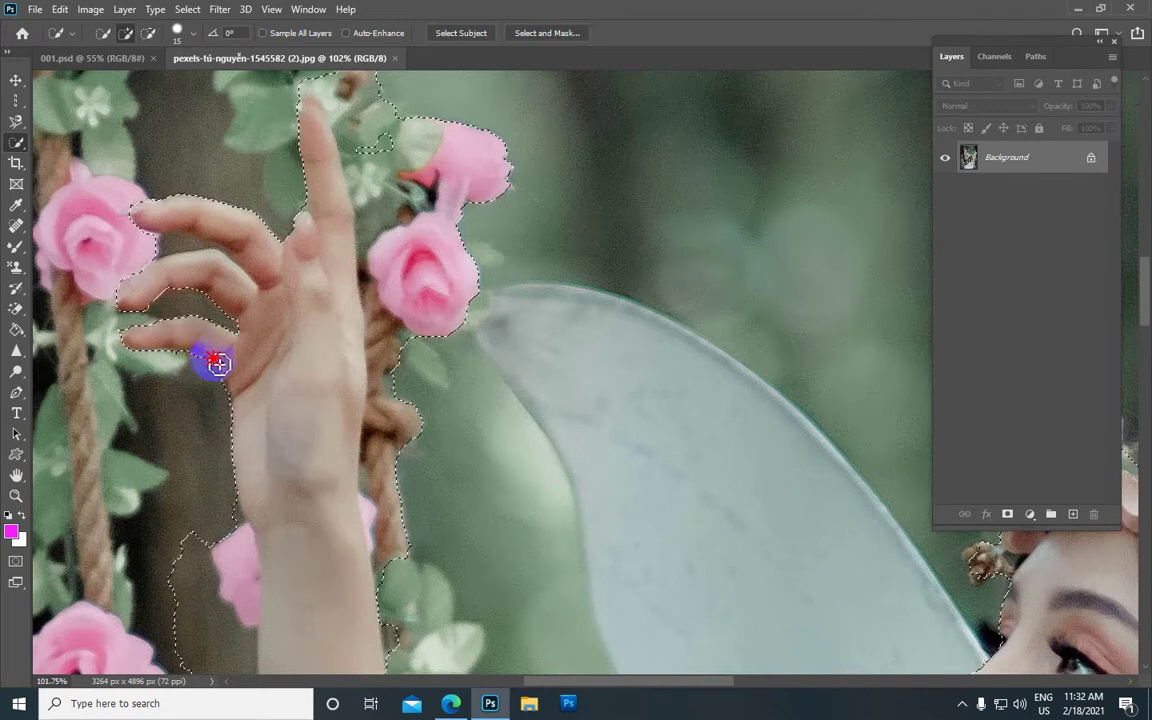
Refine the selection around the index finger, zoom out, and enlarge the brush.
scroll(316, 226, "down", 1)
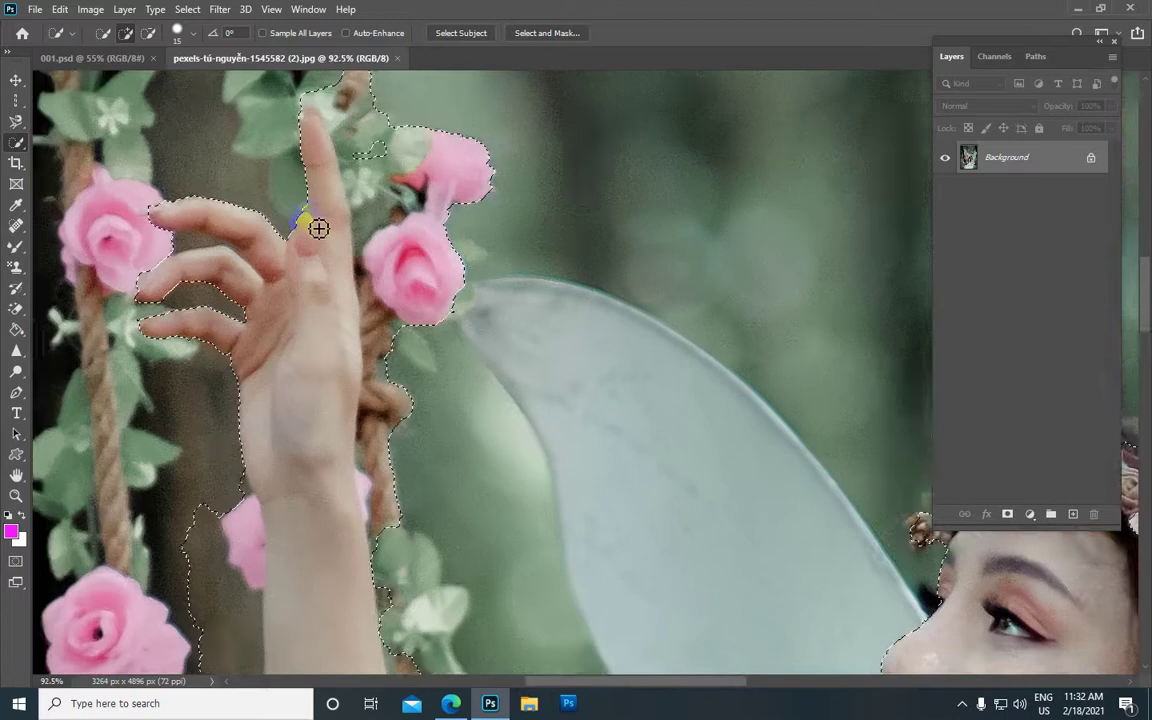
scroll(319, 229, "down", 1)
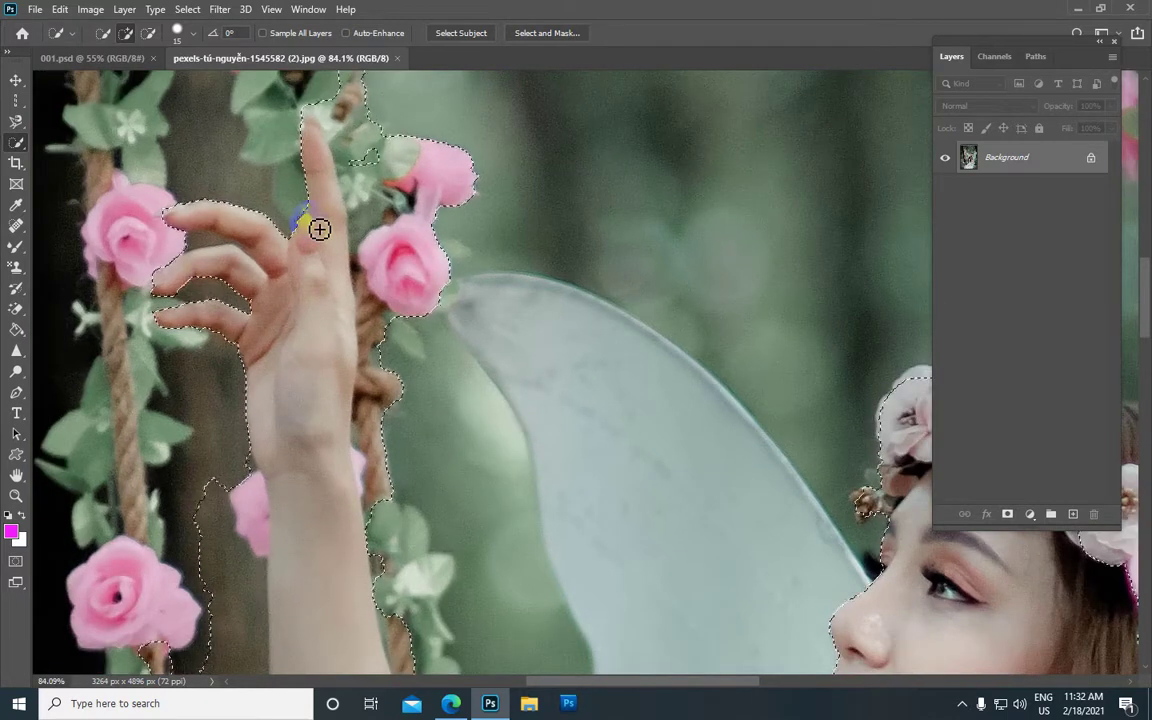
mouse_move(201, 264)
left_mouse_down()
mouse_move(188, 262)
mouse_move(267, 260)
left_mouse_up()
scroll(265, 260, "up", 1)
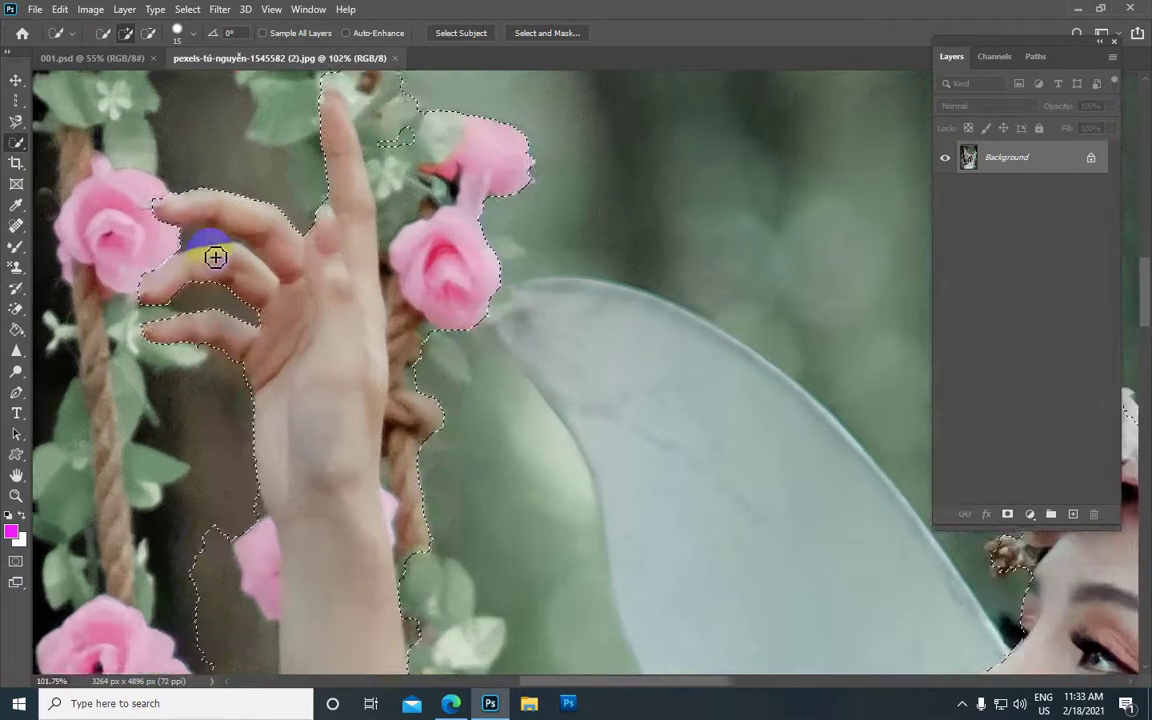
scroll(265, 260, "up", 1)
left_click_drag(357, 327, 274, 272)
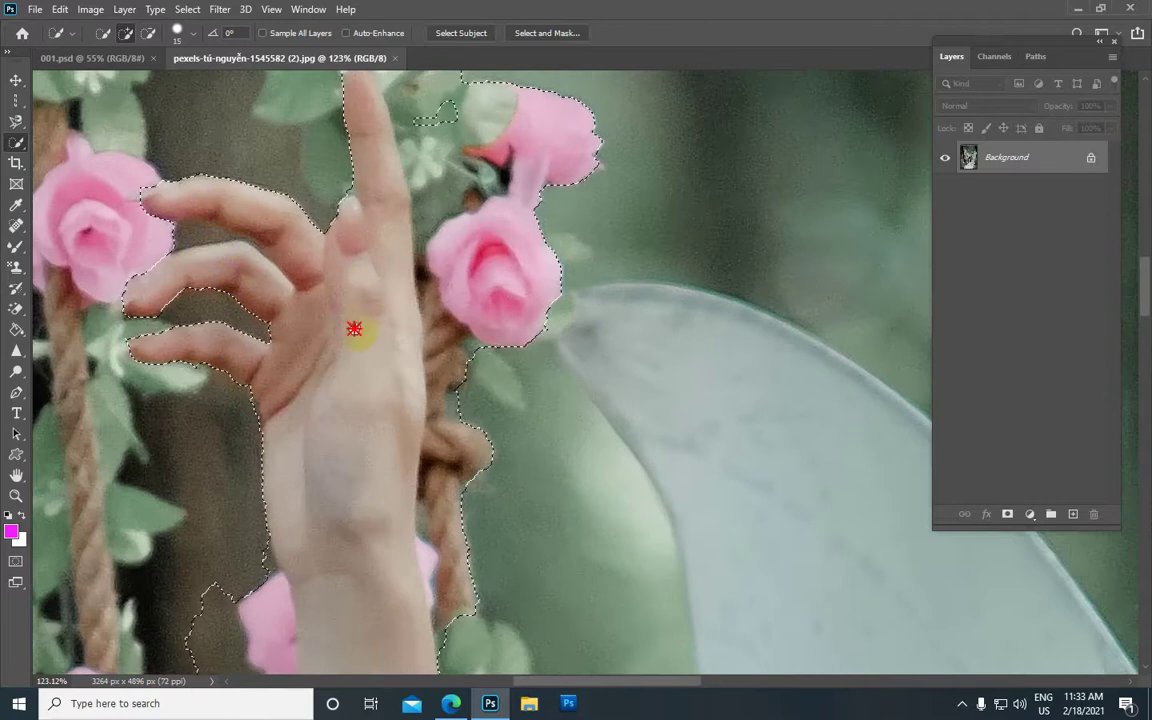
scroll(270, 280, "down", 2)
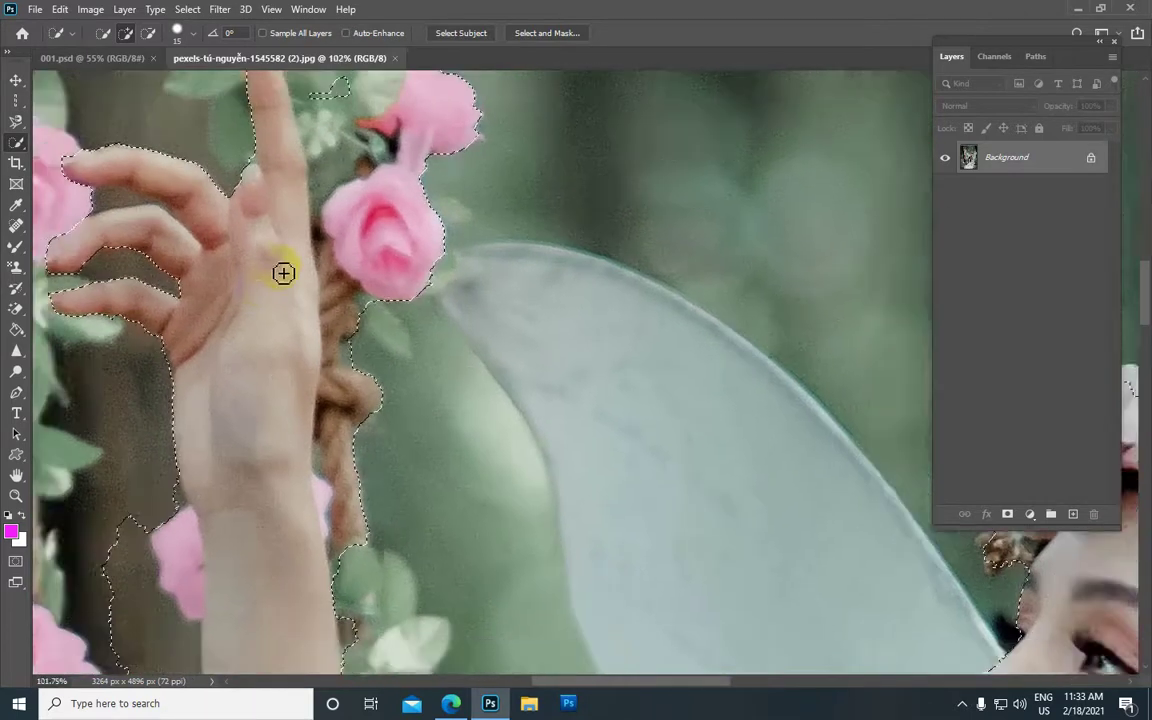
scroll(283, 270, "down", 2)
scroll(283, 270, "down", 1)
key("bracketright")
key("bracketright")
key("bracketright")
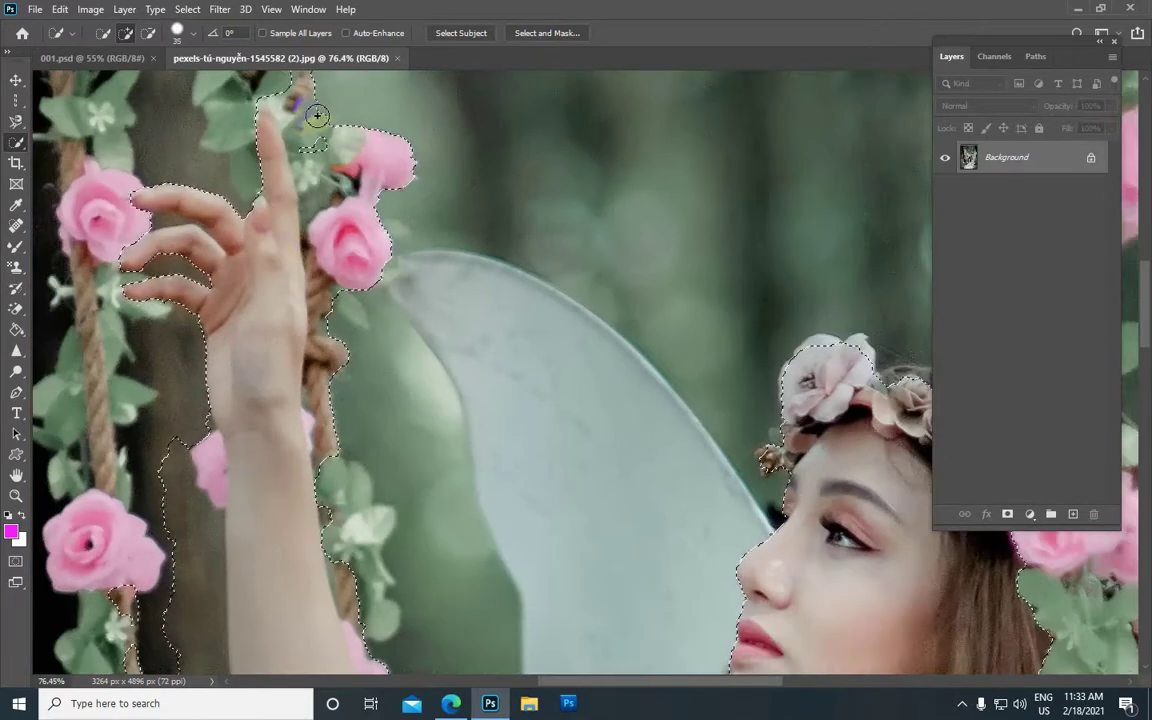
Zoom and pan up to the roses, removing the left rose, rope and top rose from the selection.
scroll(316, 114, "down", 1)
scroll(318, 125, "down", 2)
scroll(320, 131, "down", 1)
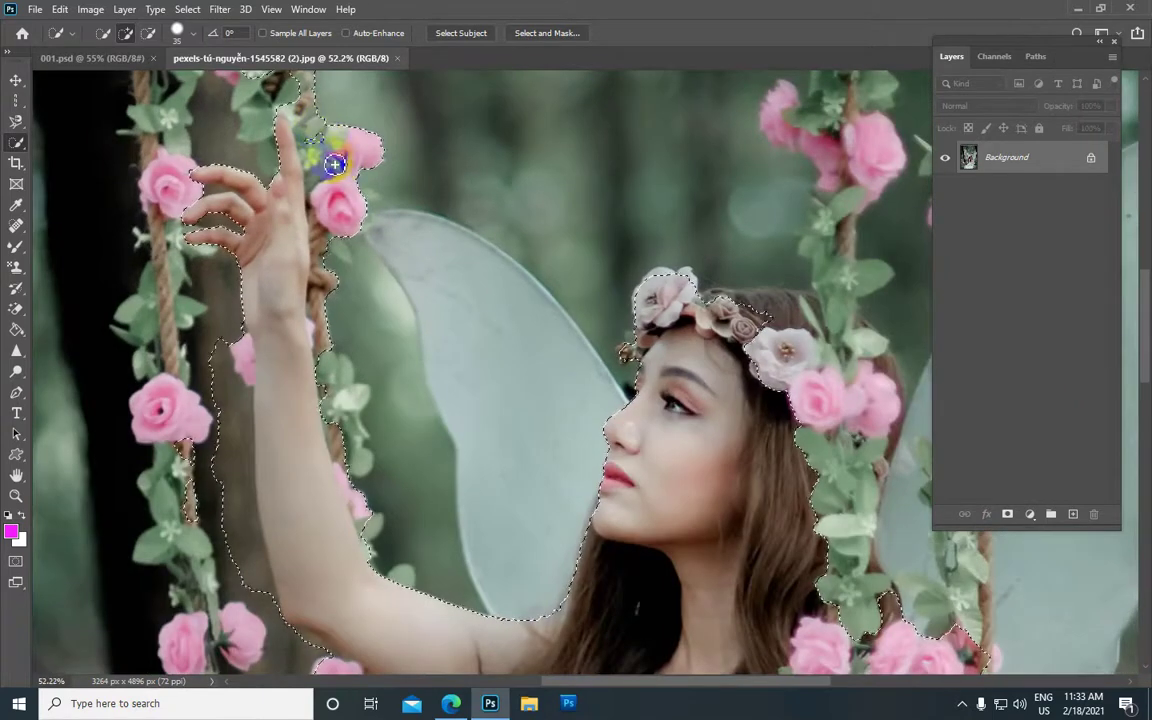
scroll(345, 175, "up", 7)
mouse_move(358, 167)
left_mouse_down()
mouse_move(360, 314)
mouse_move(389, 396)
left_mouse_up()
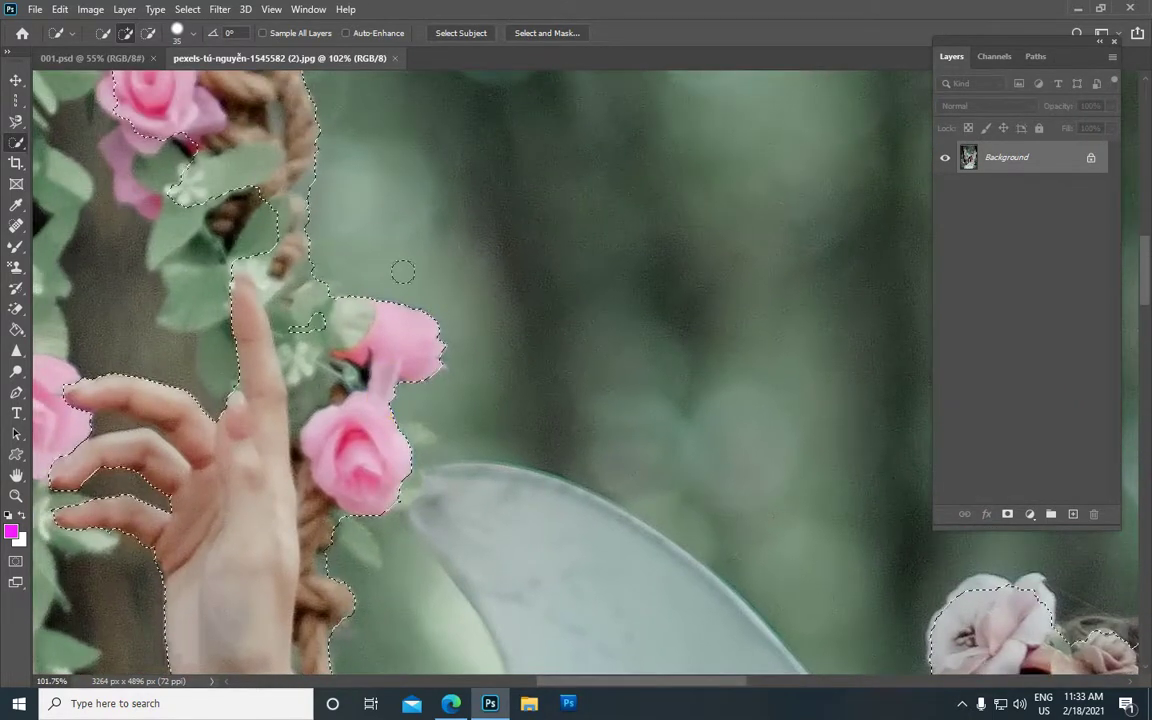
left_click_drag(393, 200, 403, 322)
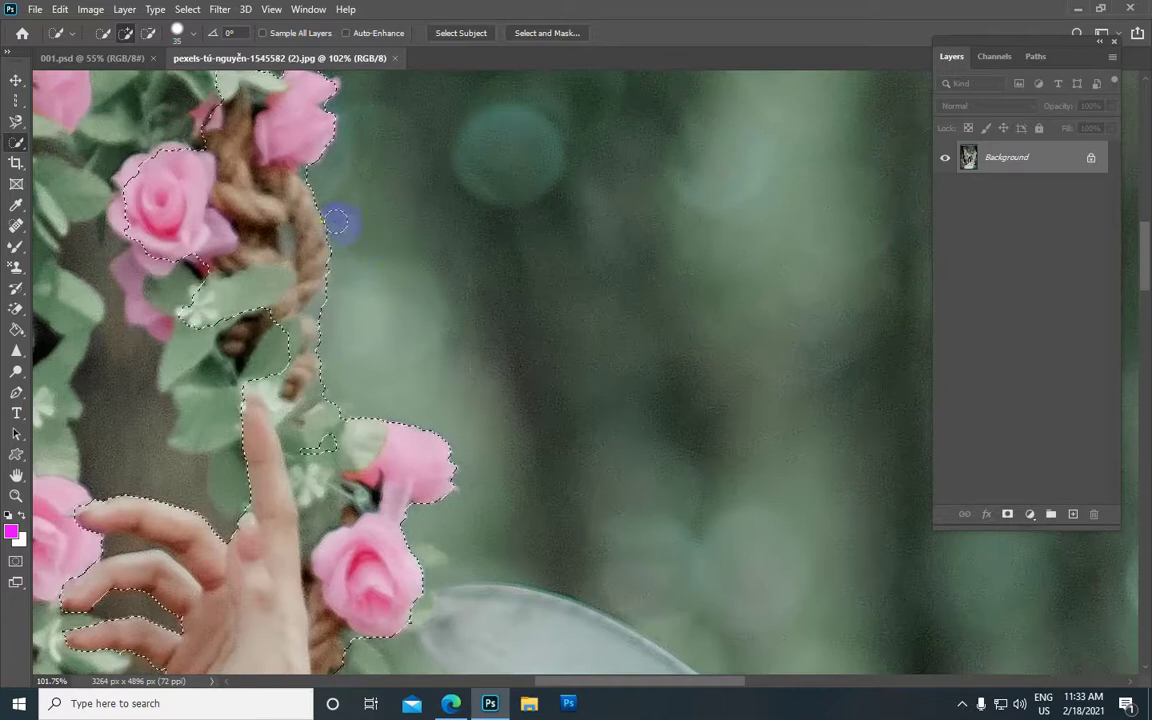
left_click_drag(368, 239, 375, 273)
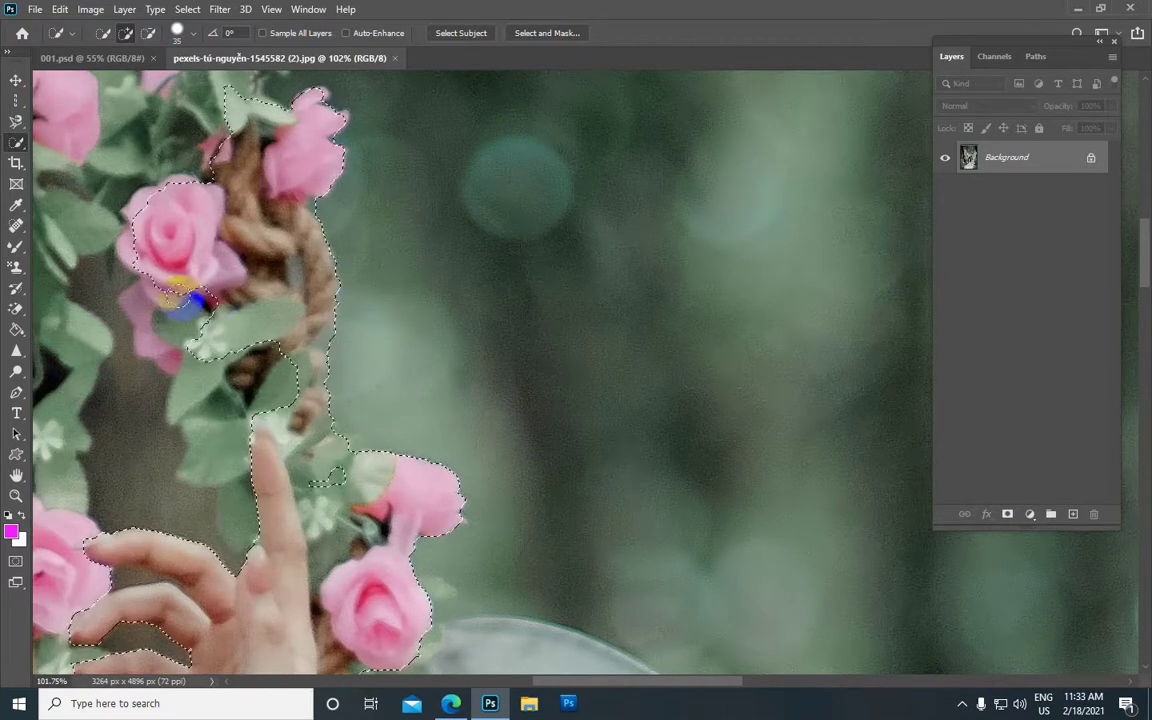
left_click(157, 274, "alt")
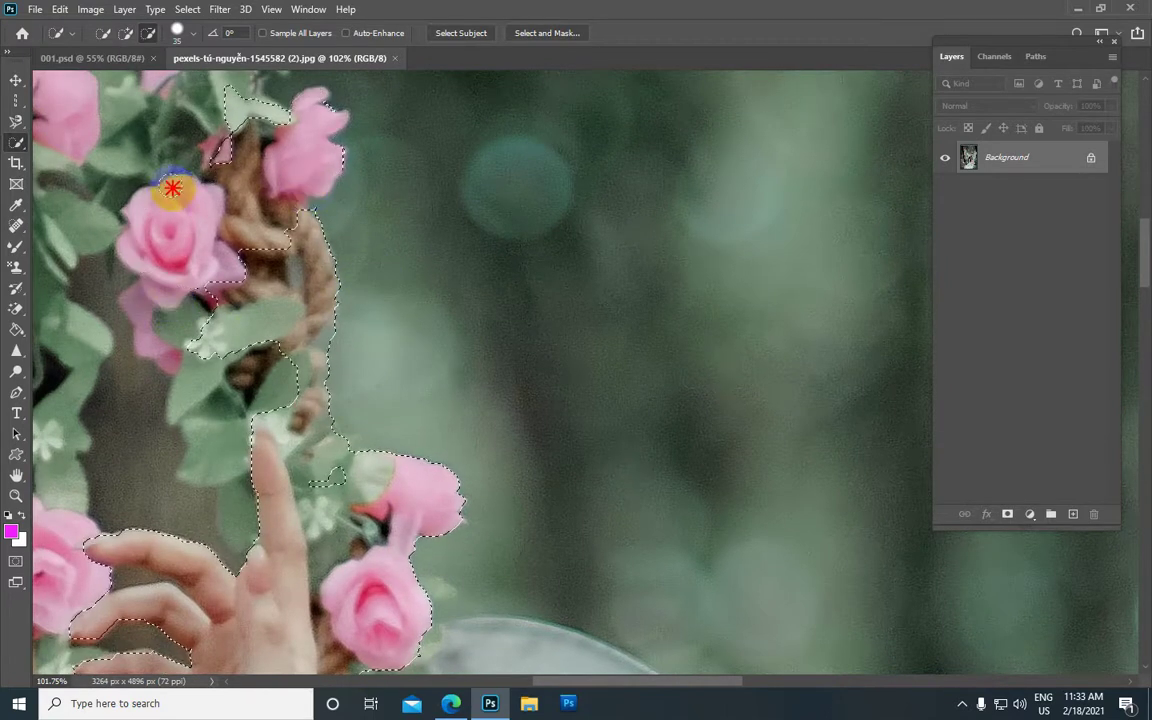
left_click_drag(188, 116, 333, 182)
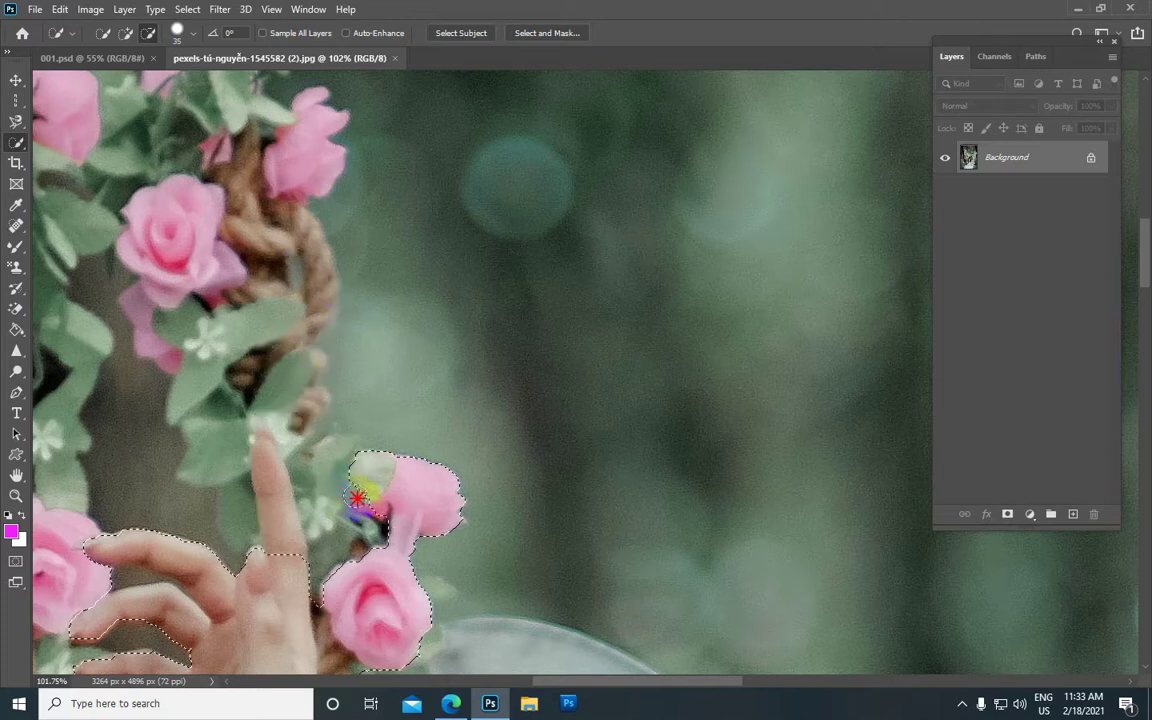
With a smaller brush, subtract the fingertip edge, lower rose edge and nearby rope, then zoom out.
left_click_drag(411, 514, 393, 147)
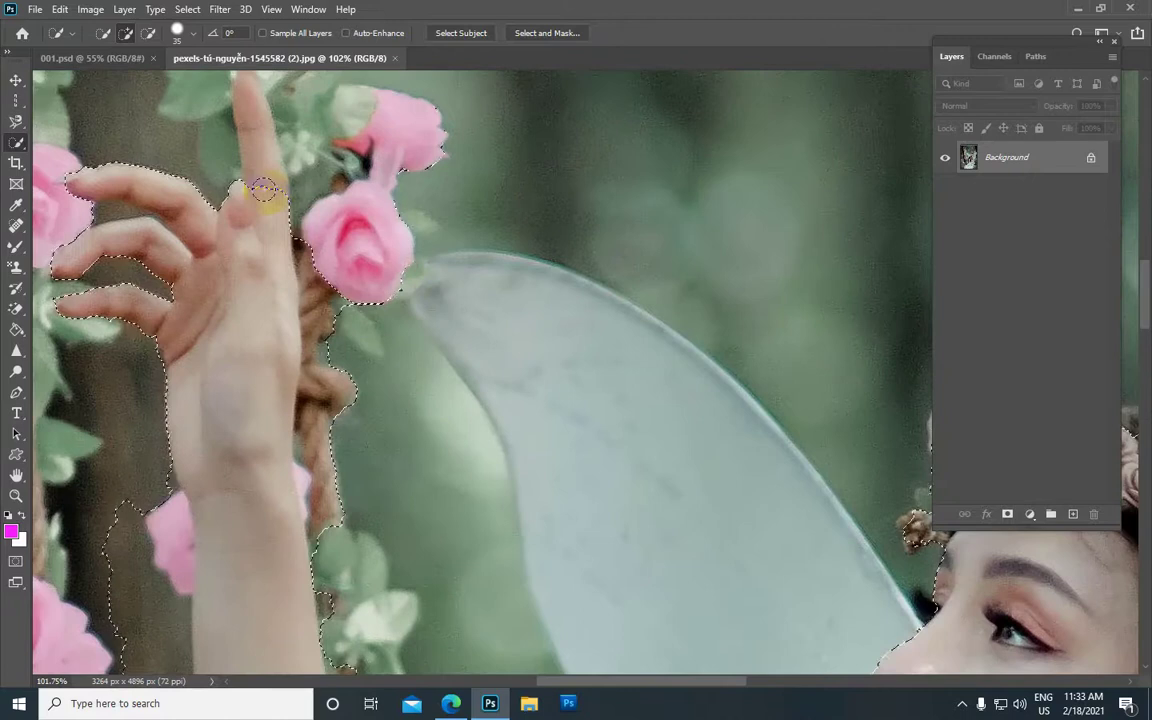
key("bracketleft")
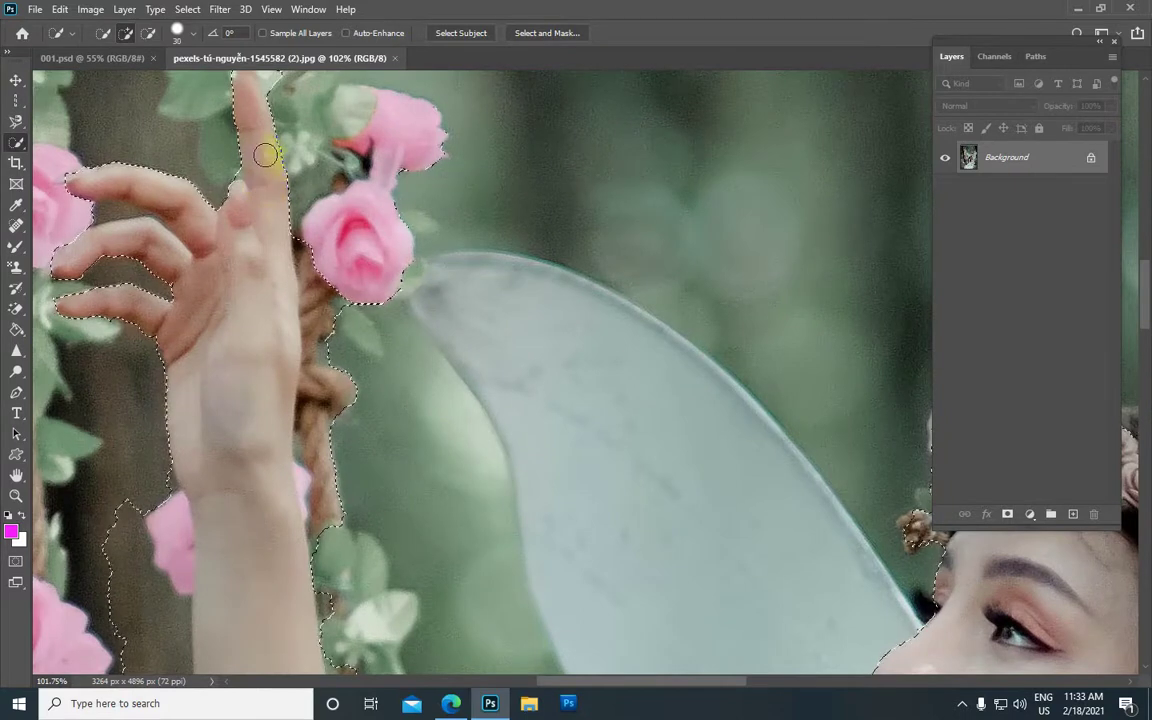
left_click_drag(303, 159, 278, 212)
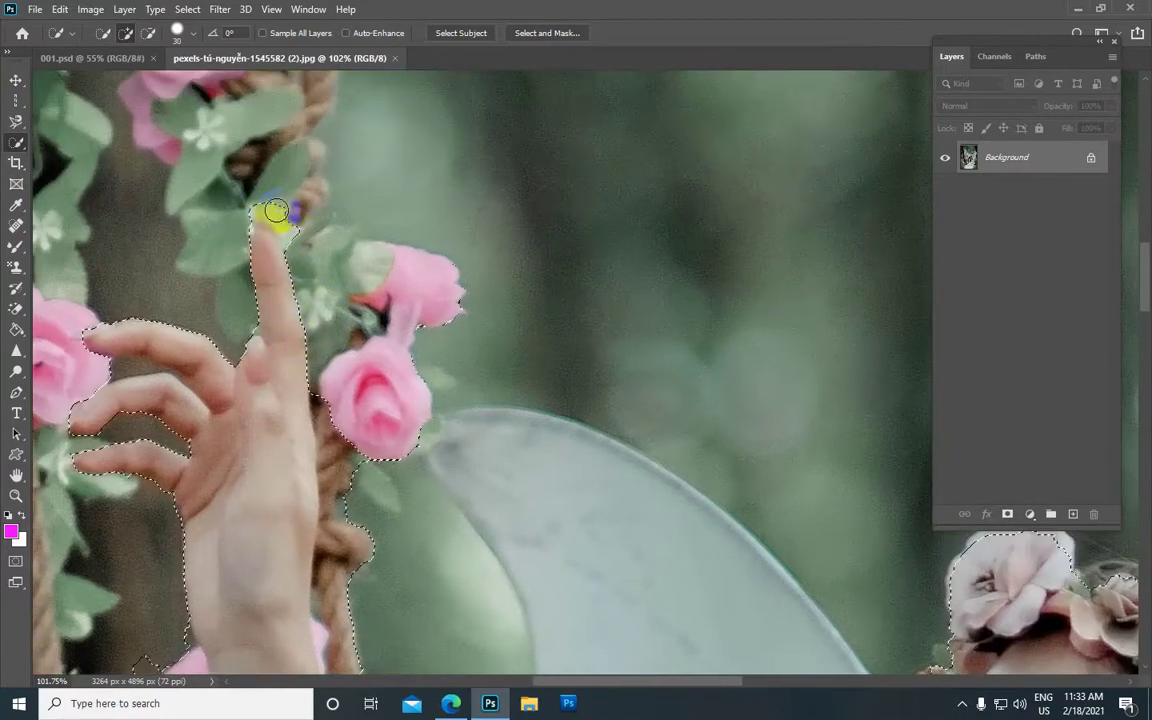
key("alt")
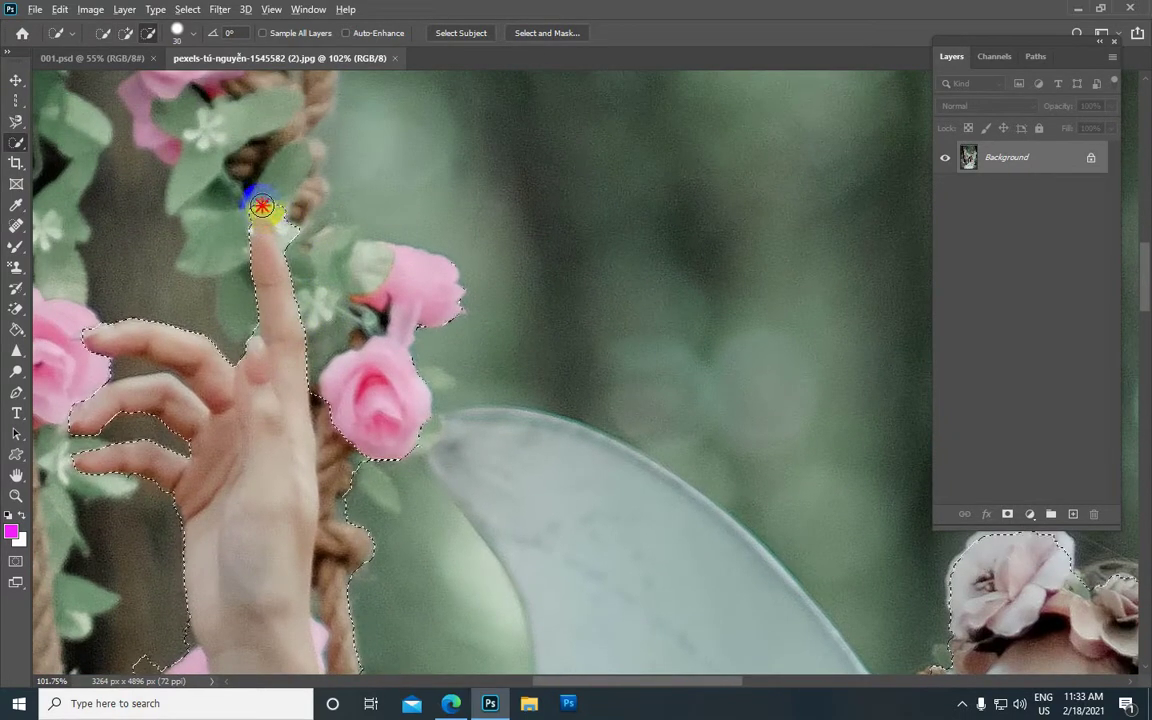
mouse_move(263, 211)
left_mouse_down()
mouse_move(267, 246)
mouse_move(450, 290)
mouse_move(409, 366)
mouse_move(457, 193)
mouse_move(457, 211)
mouse_move(463, 141)
mouse_move(438, 217)
left_mouse_up()
mouse_move(437, 294)
left_mouse_down()
mouse_move(399, 244)
mouse_move(360, 231)
mouse_move(389, 364)
left_mouse_up()
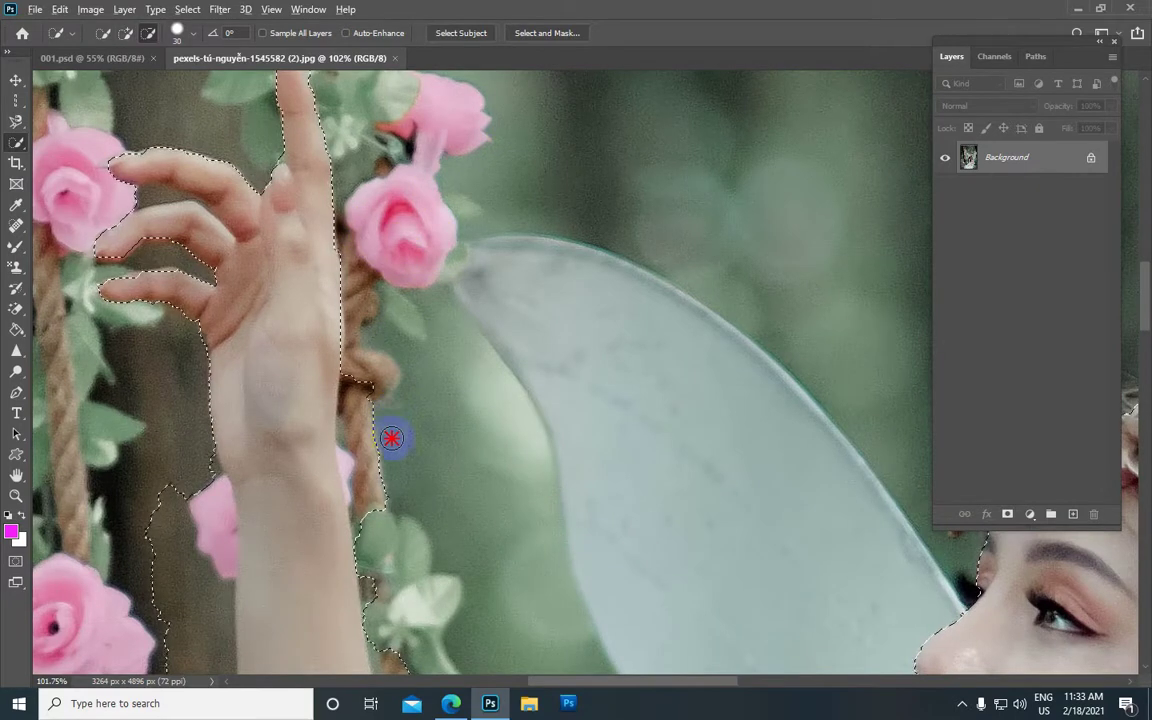
left_click_drag(391, 438, 375, 504)
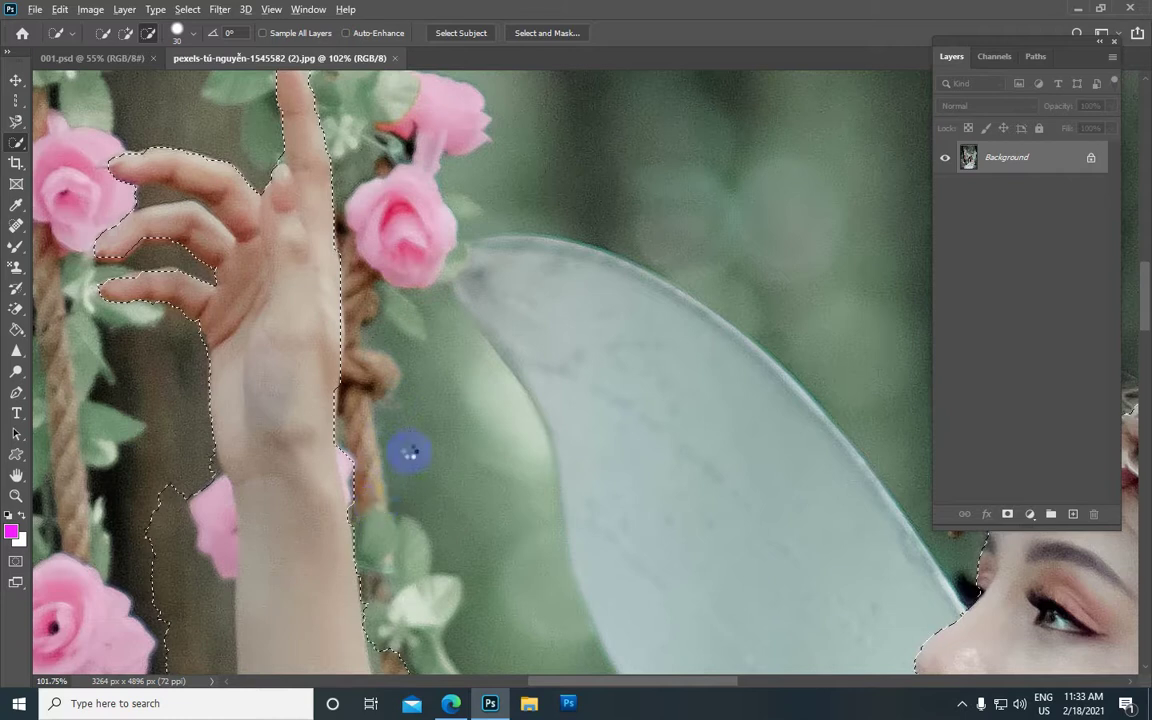
scroll(514, 327, "down", 3)
scroll(511, 295, "down", 1)
Enlarge the Quick Selection brush to 40 px, then zoom out to show the whole image.
scroll(506, 277, "down", 1)
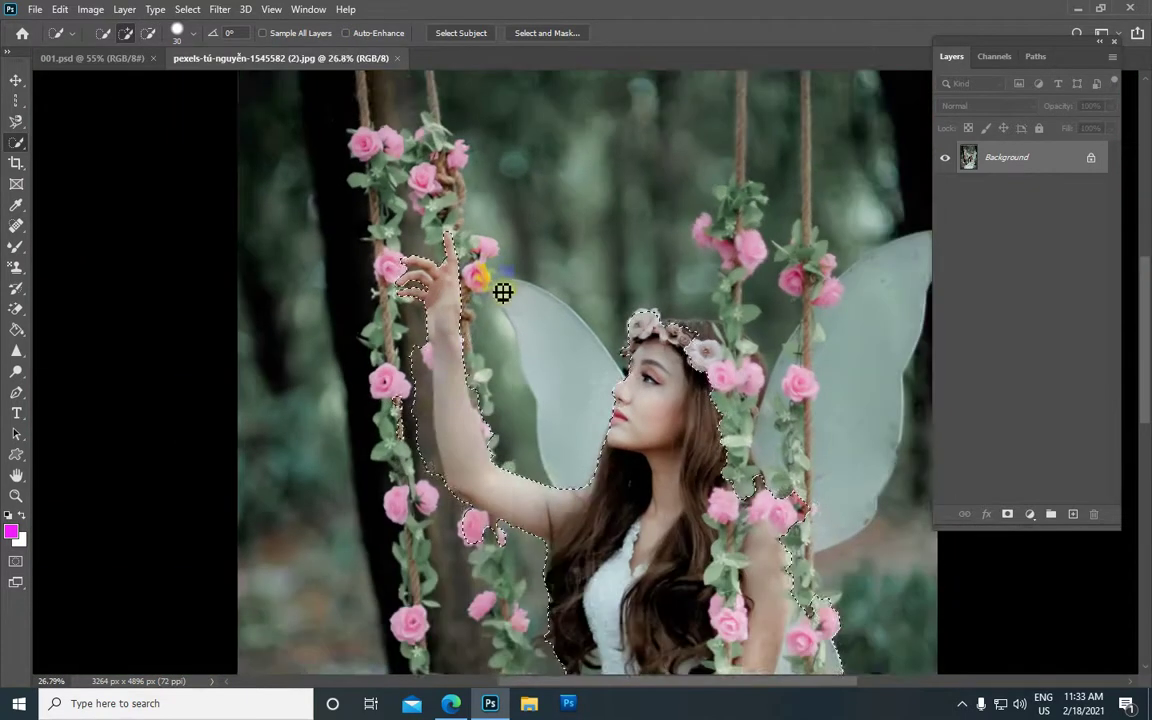
scroll(504, 290, "down", 1)
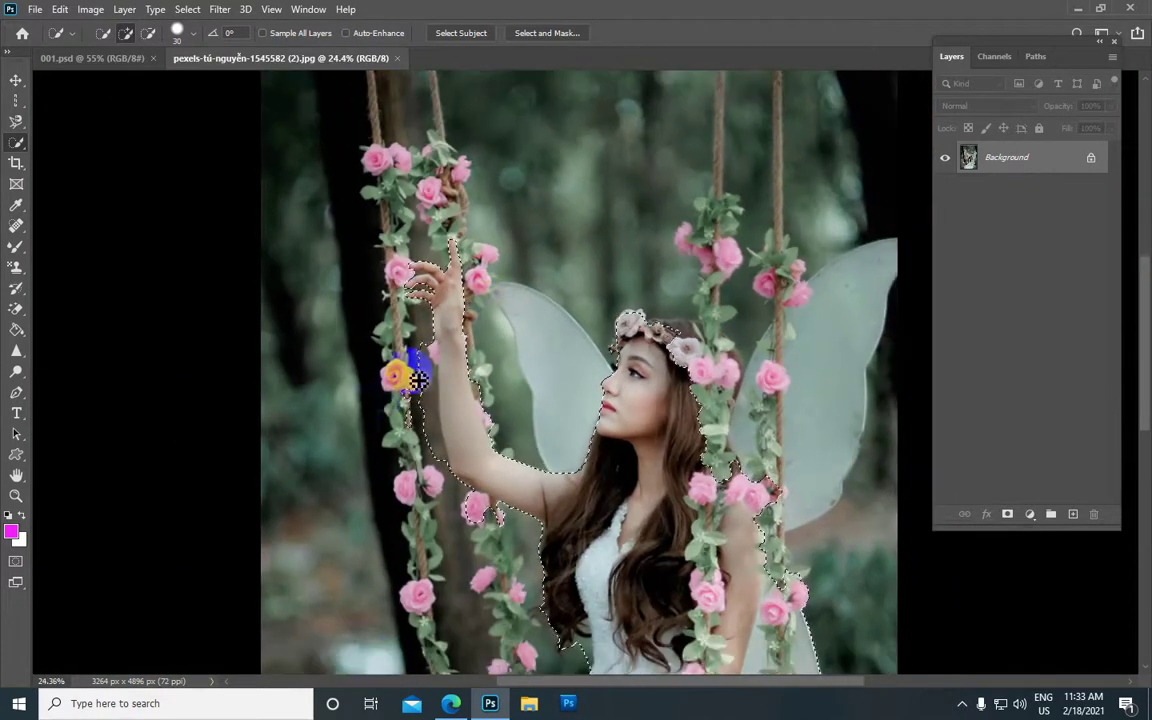
scroll(424, 373, "up", 2)
key("bracketright")
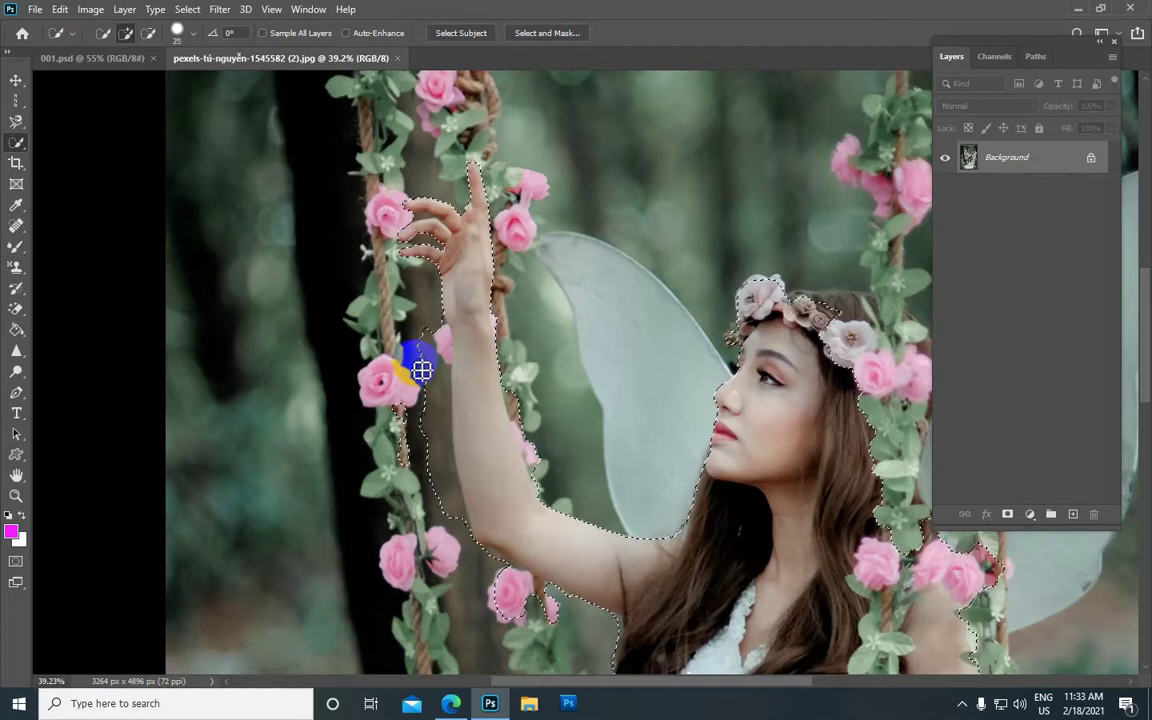
key("bracketright")
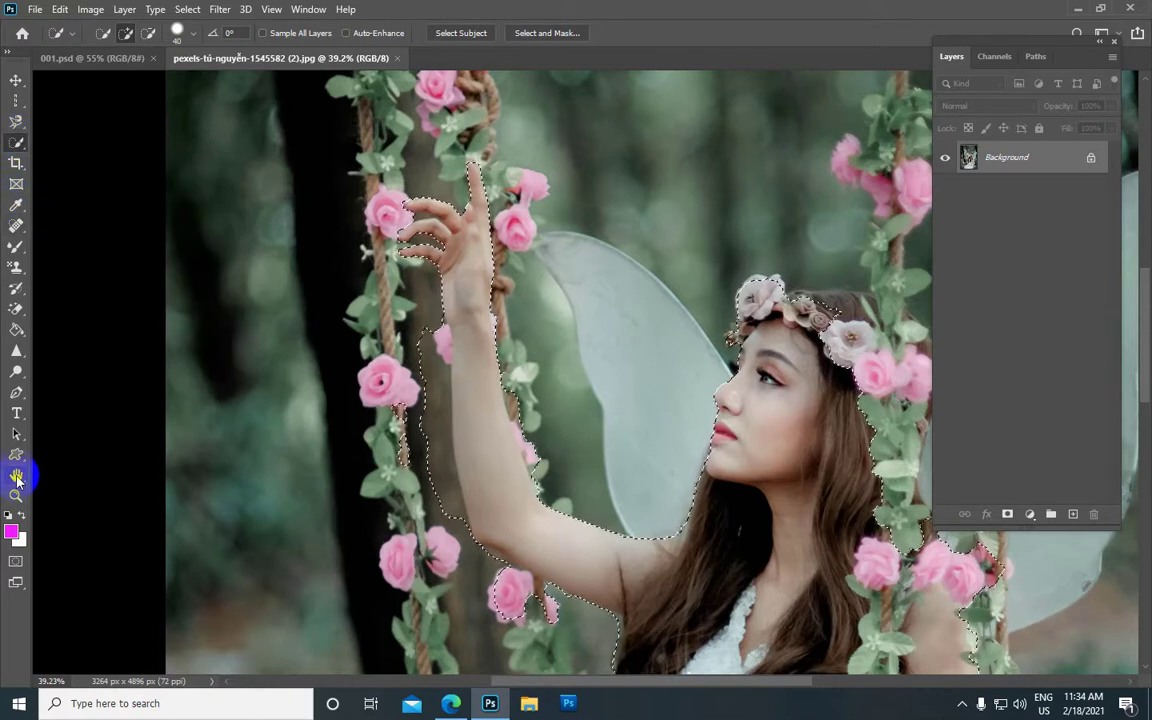
key("ctrl+minus")
key("ctrl+minus")
key("ctrl+minus")
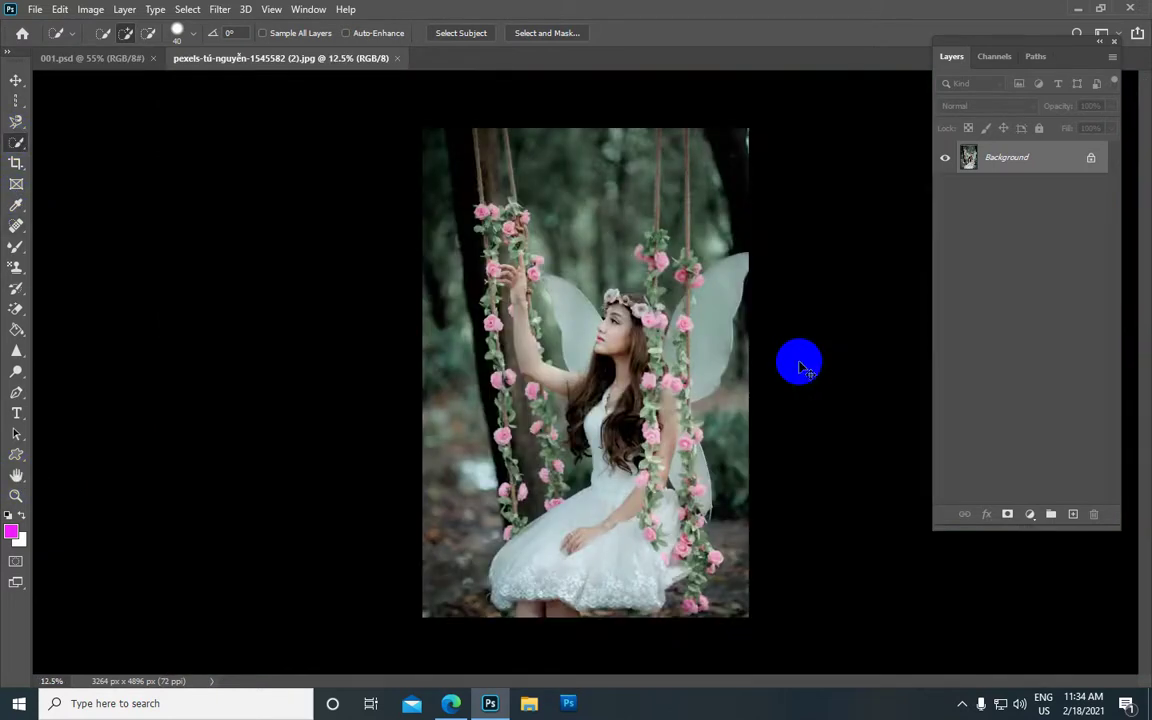
Use the Zoom tool to scrub-zoom in on the fairy's face and step back out.
left_click(15, 494)
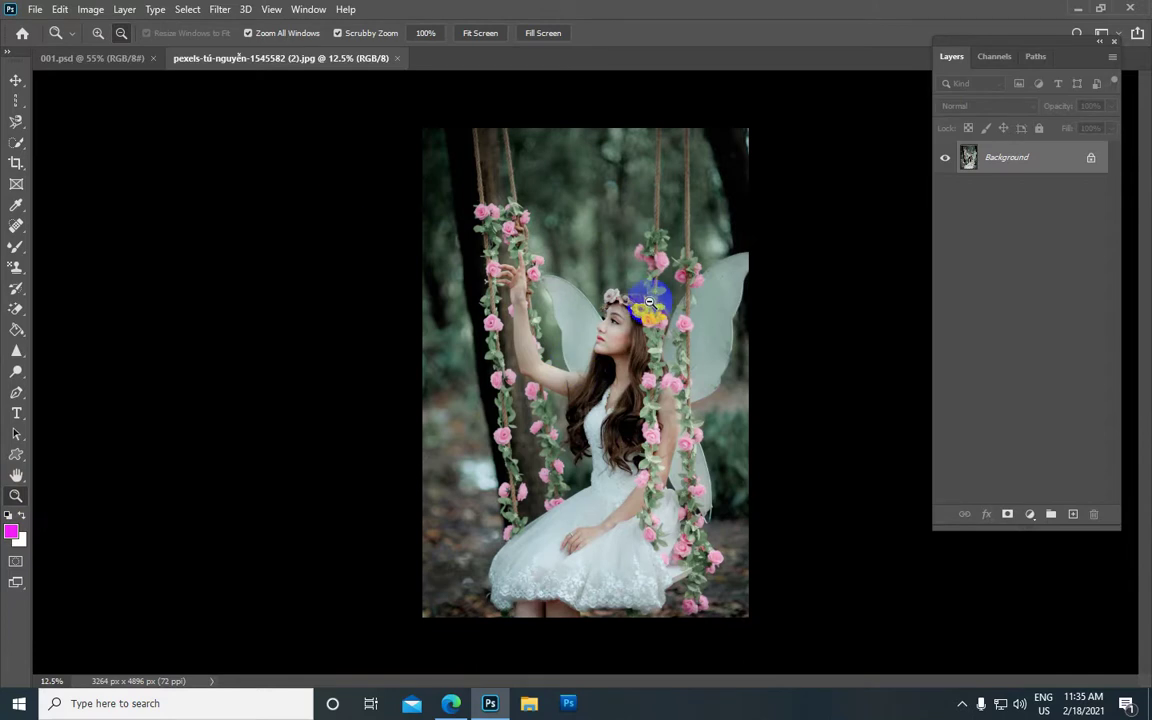
left_click_drag(650, 308, 650, 313)
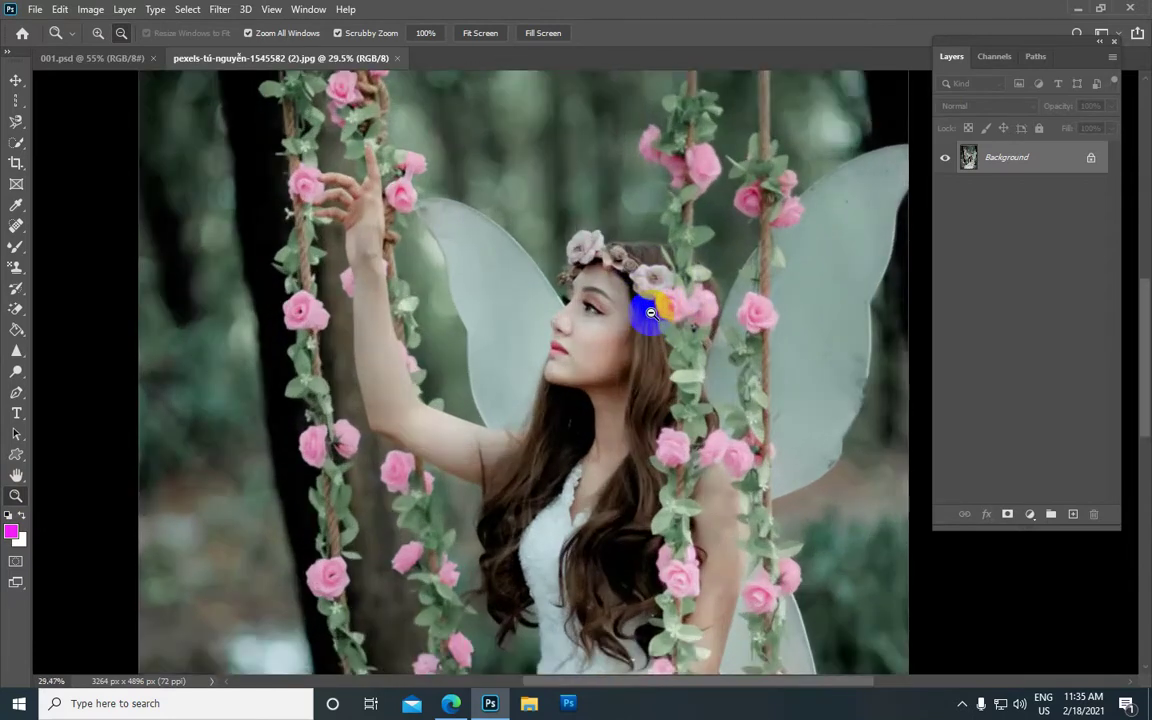
left_click(650, 313, "alt")
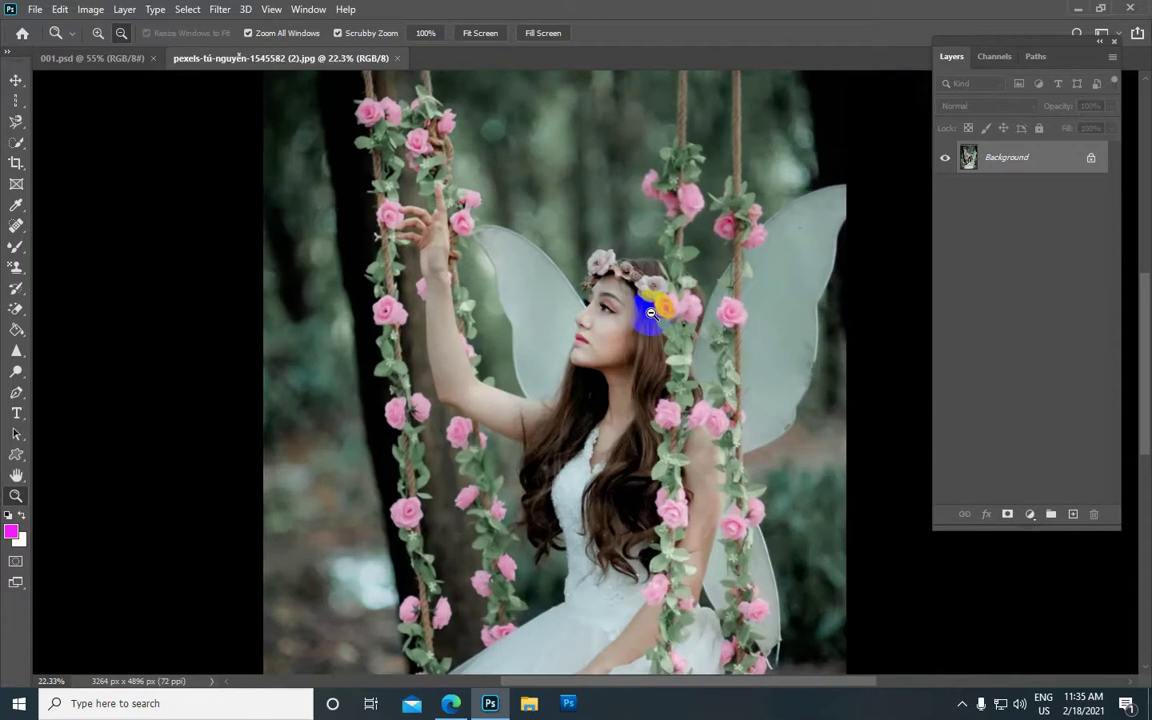
left_click_drag(650, 313, 650, 313)
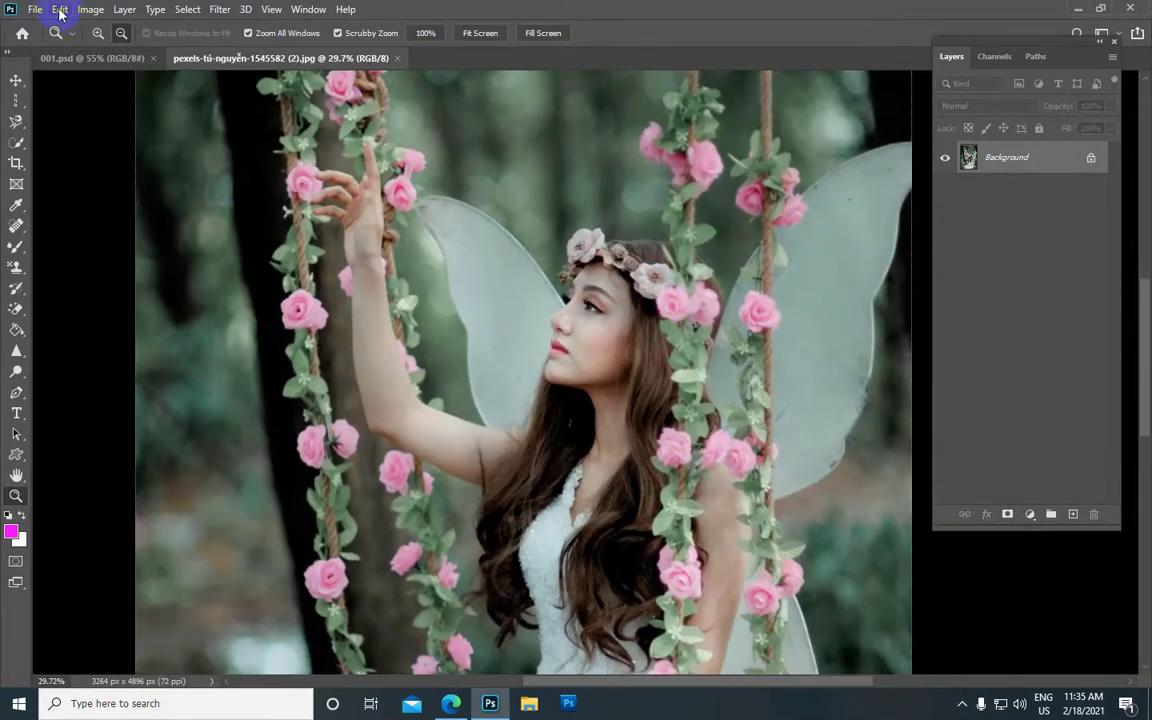
Open the Edit menu and scroll down toward Preferences.
left_click(60, 10)
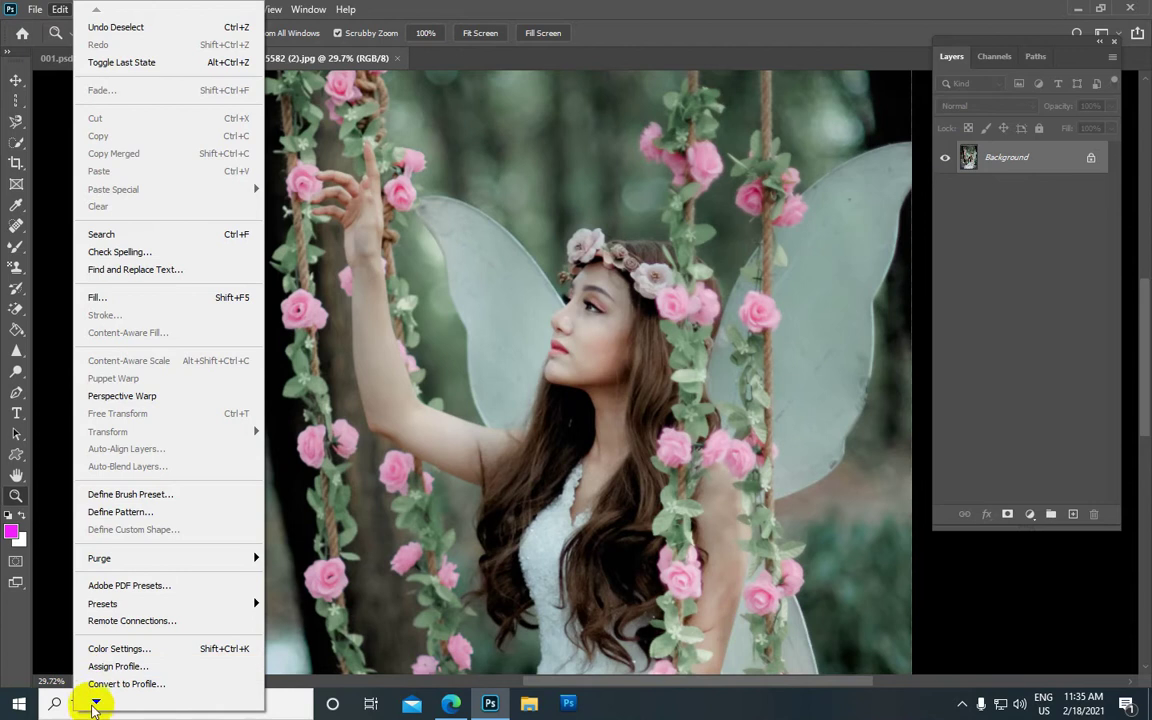
left_click(96, 703)
left_click(96, 703)
Turn off Zoom with Scroll Wheel in the Tools preferences and confirm.
left_click(96, 703)
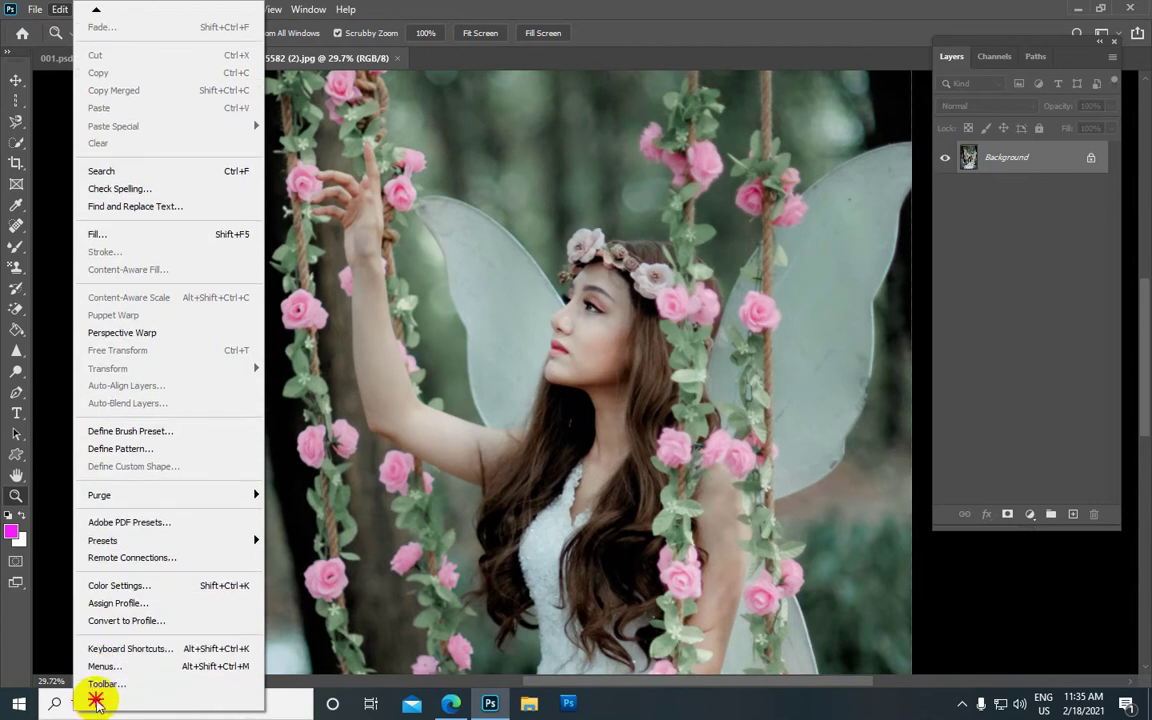
left_click(96, 703)
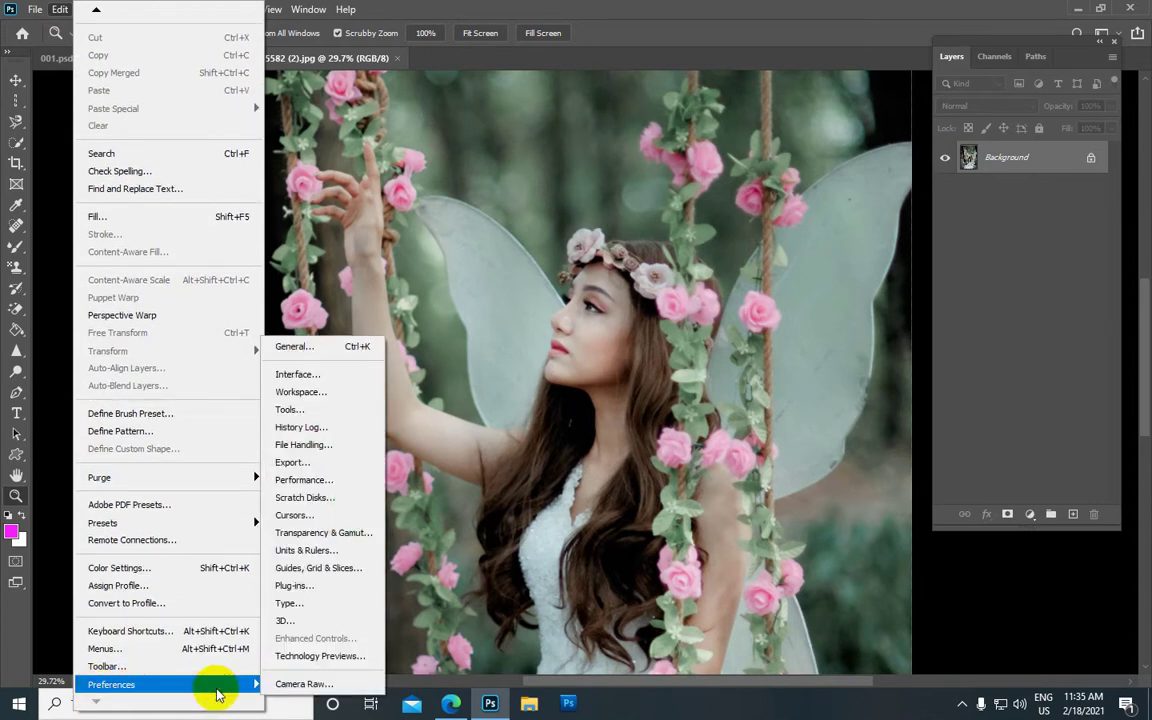
mouse_move(111, 684)
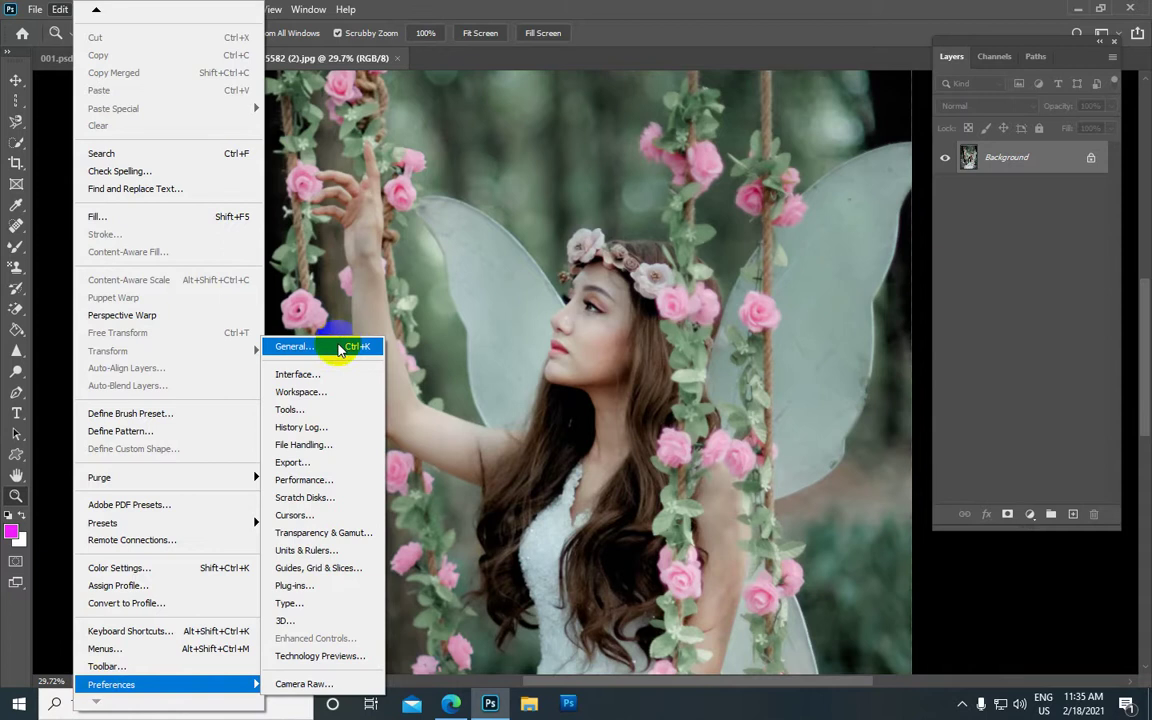
left_click(340, 349)
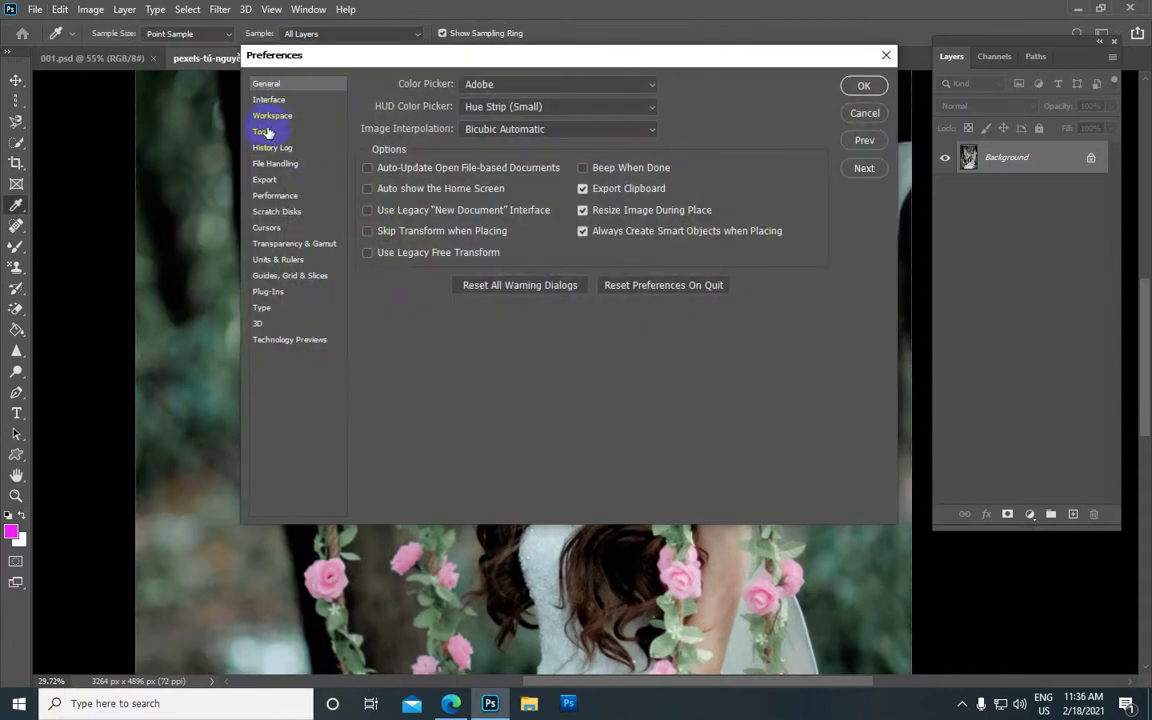
left_click(263, 132)
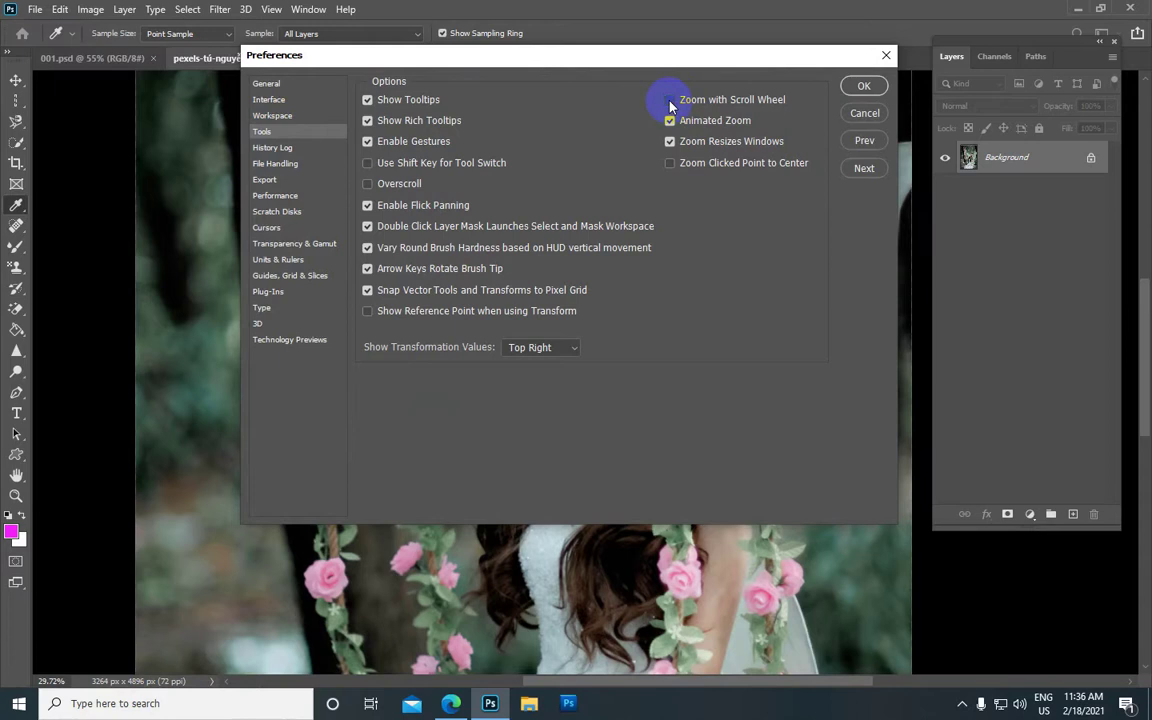
left_click(866, 85)
key("z")
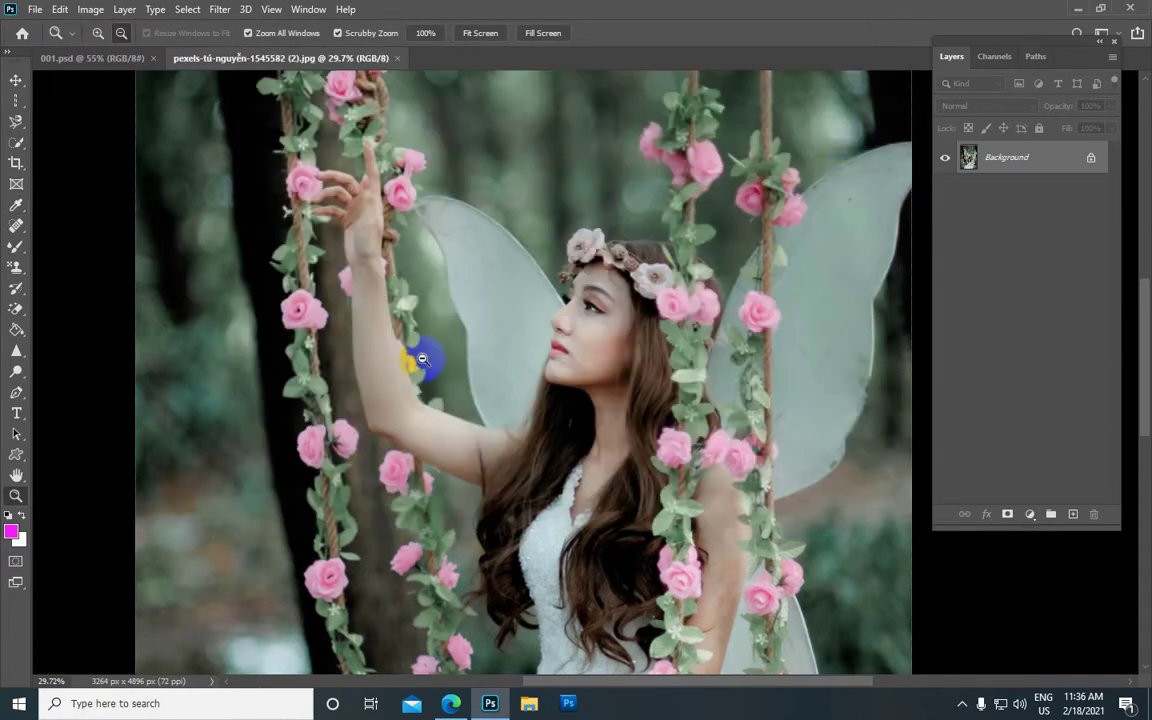
Scroll the image to check the wheel now moves it, then return to the Edit menu.
scroll(595, 285, "down", 1)
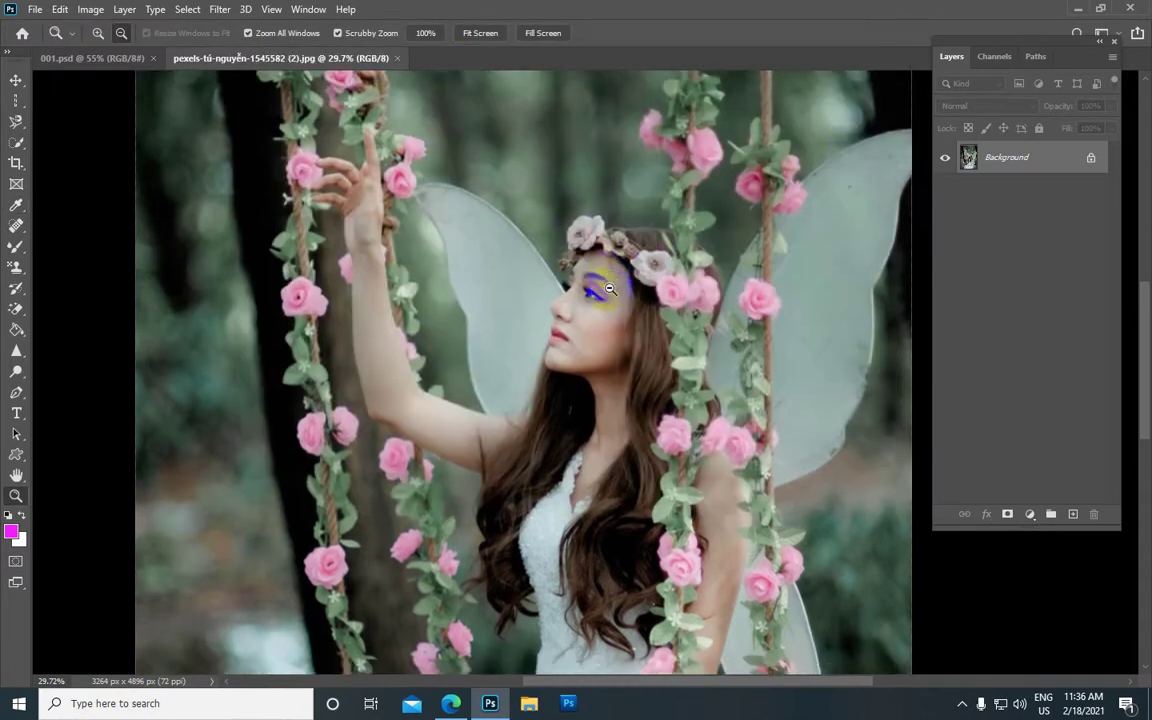
scroll(609, 288, "down", 2)
scroll(609, 288, "up", 1)
scroll(609, 288, "up", 1)
scroll(609, 288, "down", 1)
left_click(61, 9)
mouse_move(111, 684)
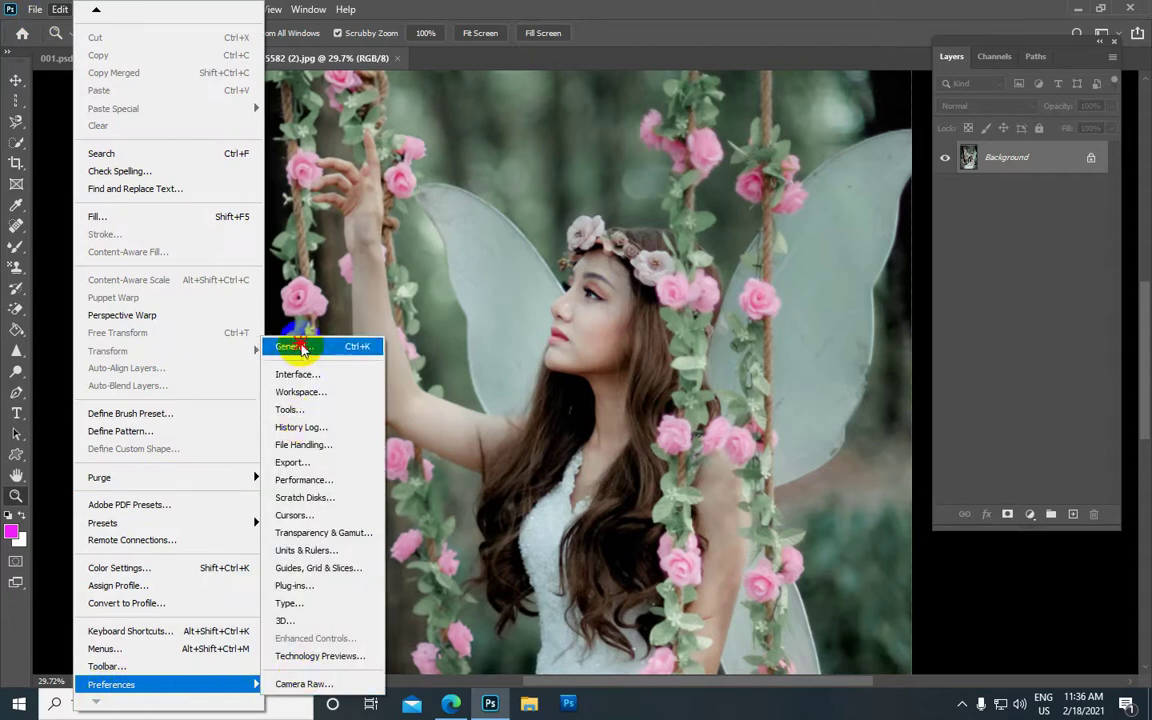
Re-enable Zoom with Scroll Wheel in the Tools preferences and confirm.
left_click(300, 346)
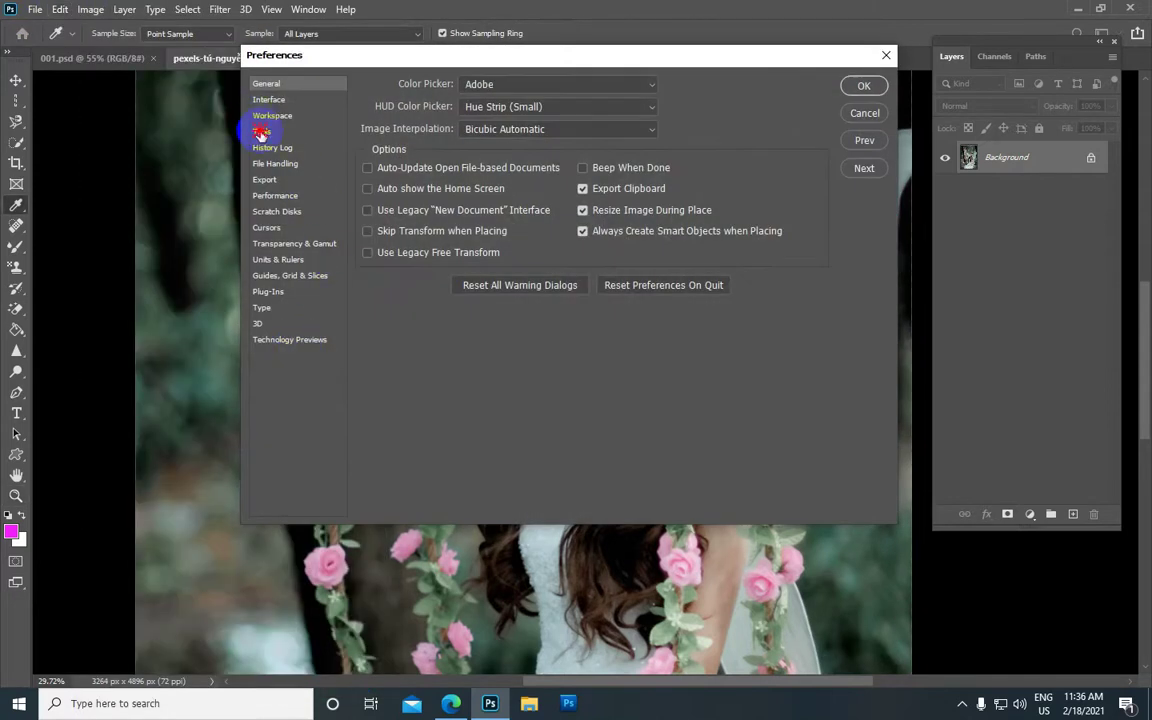
left_click(260, 133)
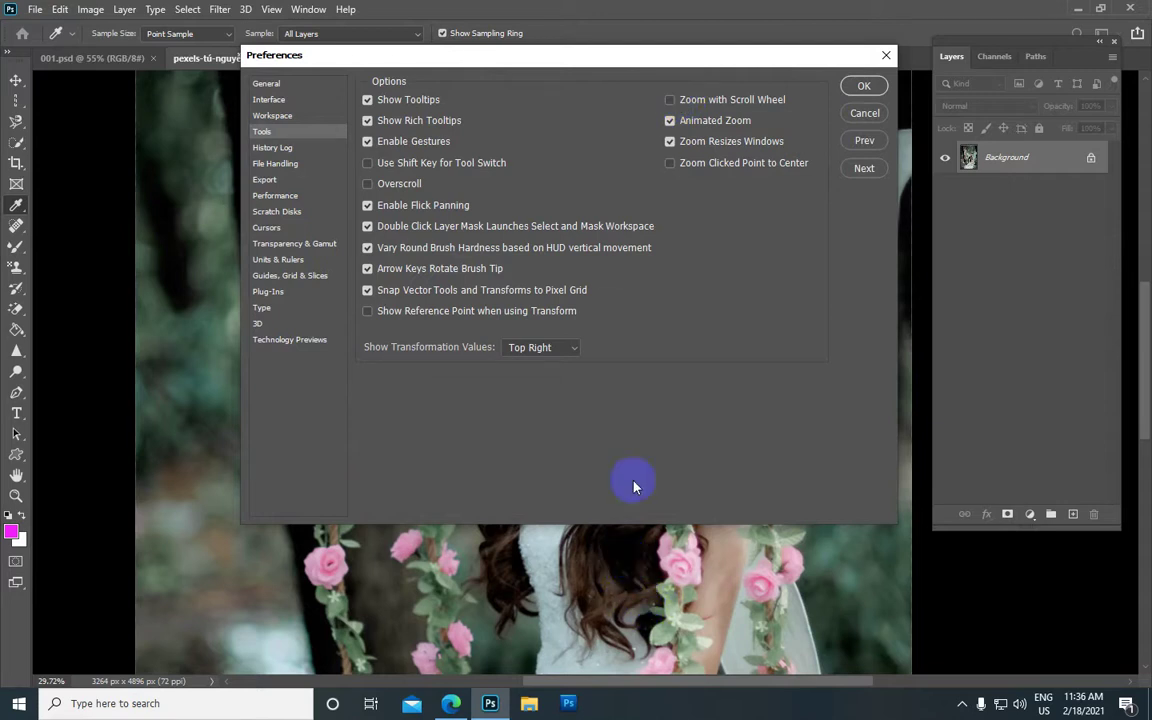
left_click(671, 100)
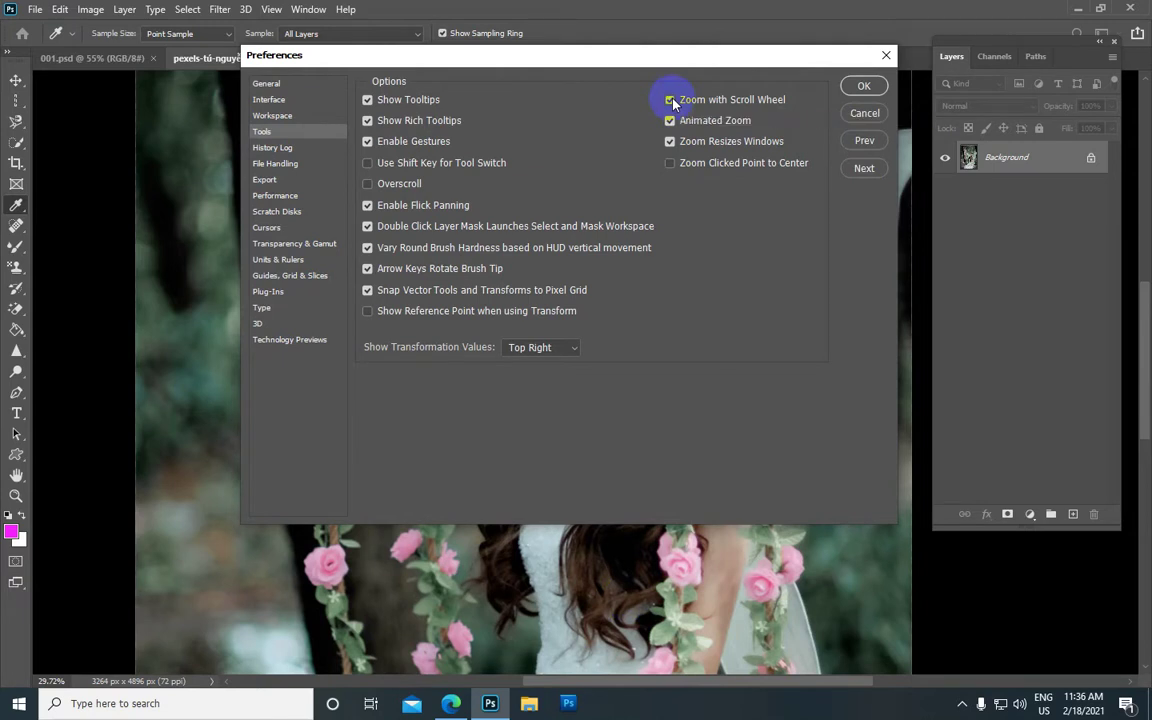
left_click(862, 85)
With the Zoom tool, scroll-zoom in on the face and back out to the whole portrait.
key("z")
scroll(571, 327, "up", 1)
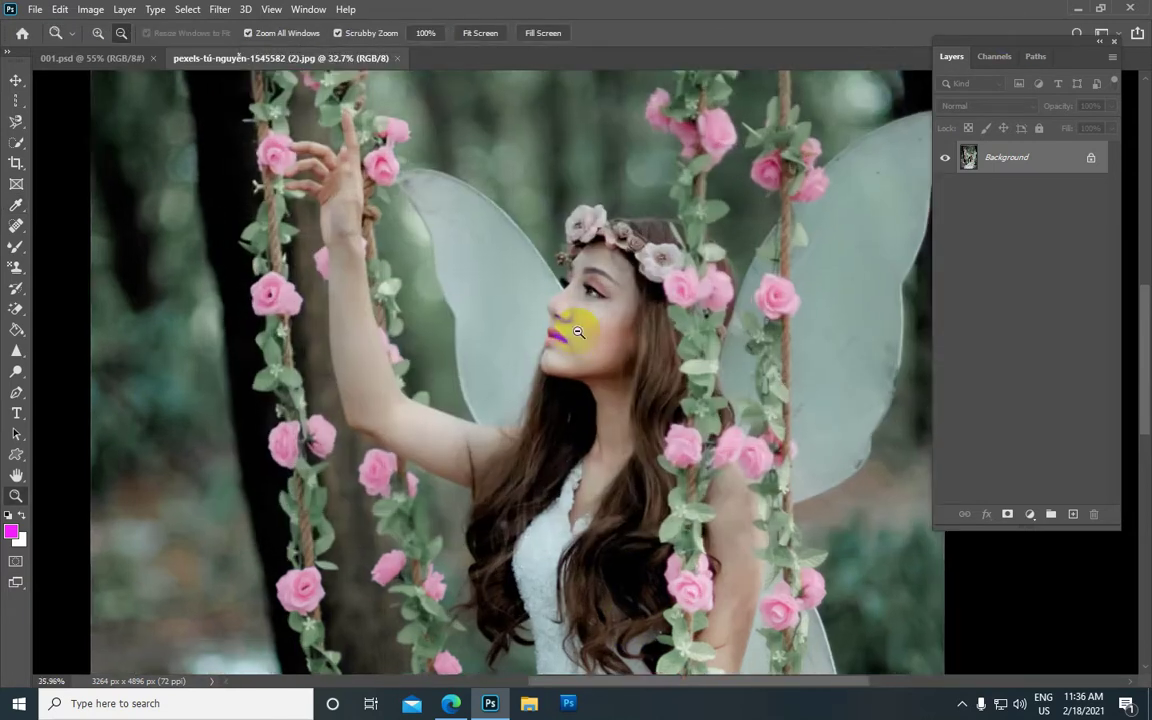
scroll(574, 329, "up", 2)
scroll(576, 330, "up", 2)
scroll(577, 330, "up", 1)
scroll(580, 329, "down", 1)
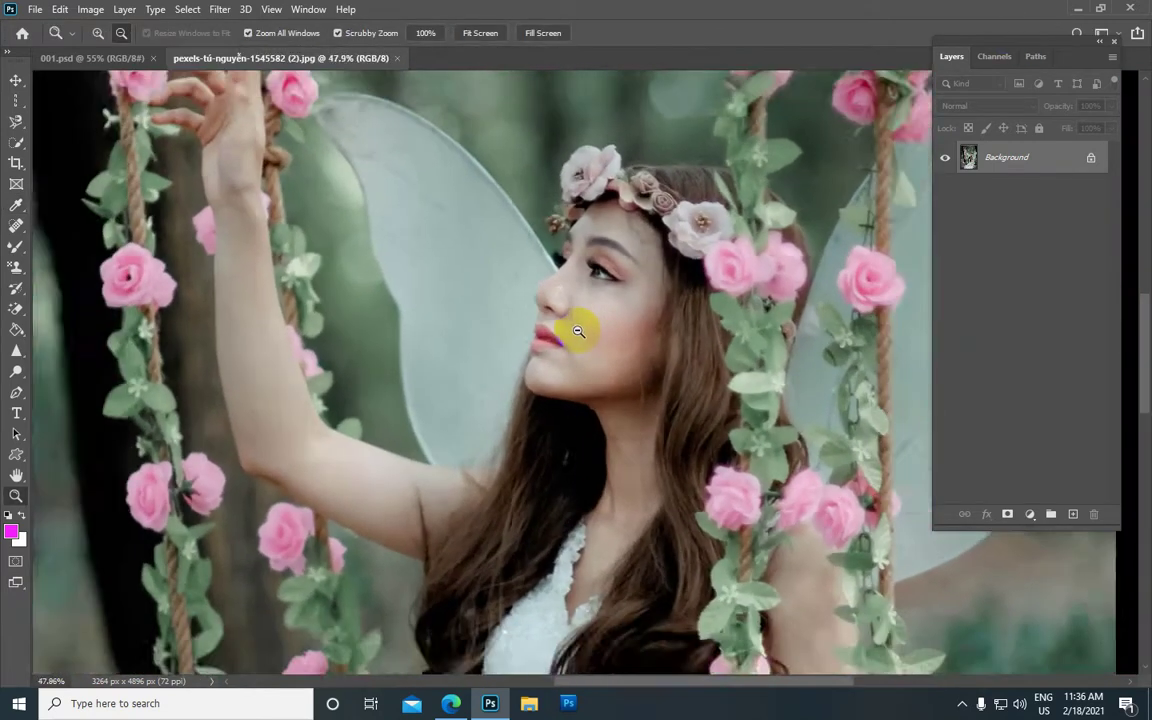
scroll(580, 329, "down", 2)
scroll(580, 329, "down", 1)
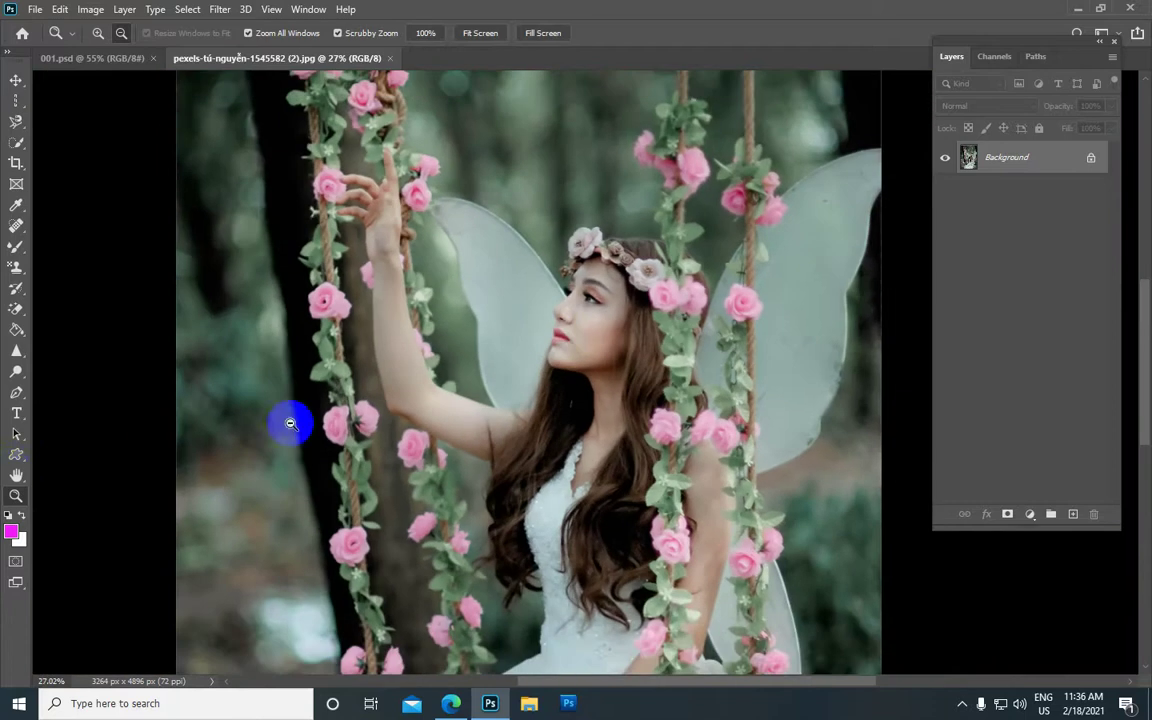
Pan around the fairy's face with the Hand tool, then zoom back out to about 27%.
left_click(16, 477)
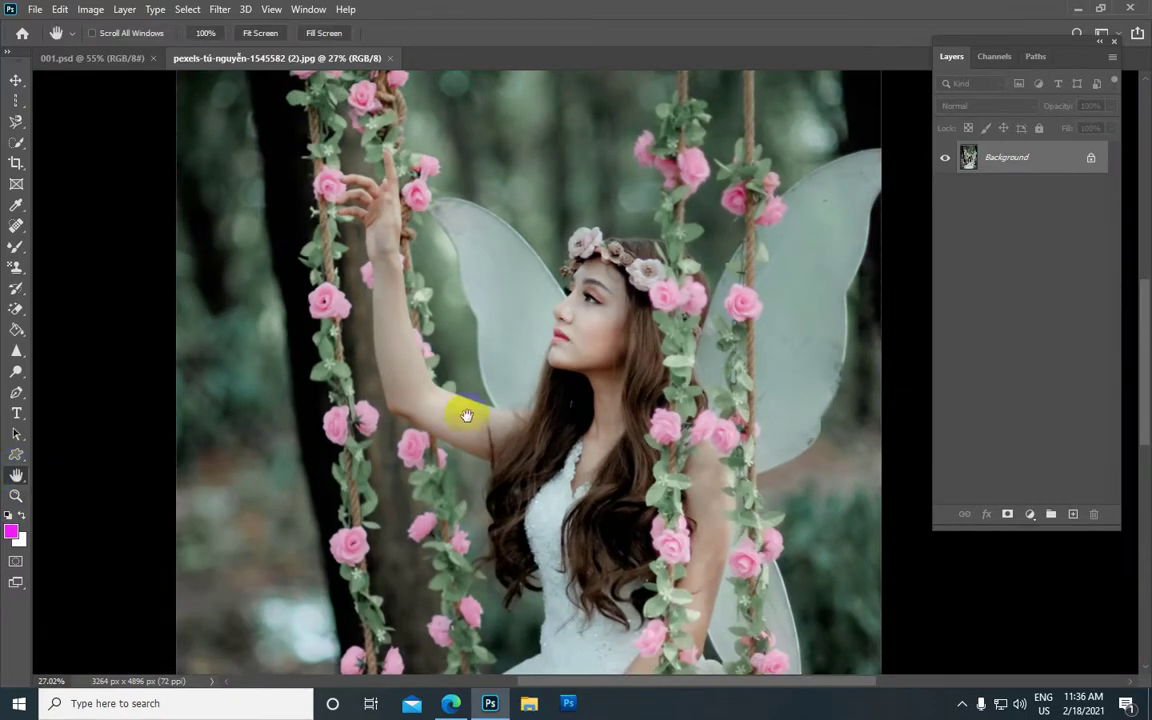
scroll(558, 368, "up", 1)
scroll(560, 365, "up", 1)
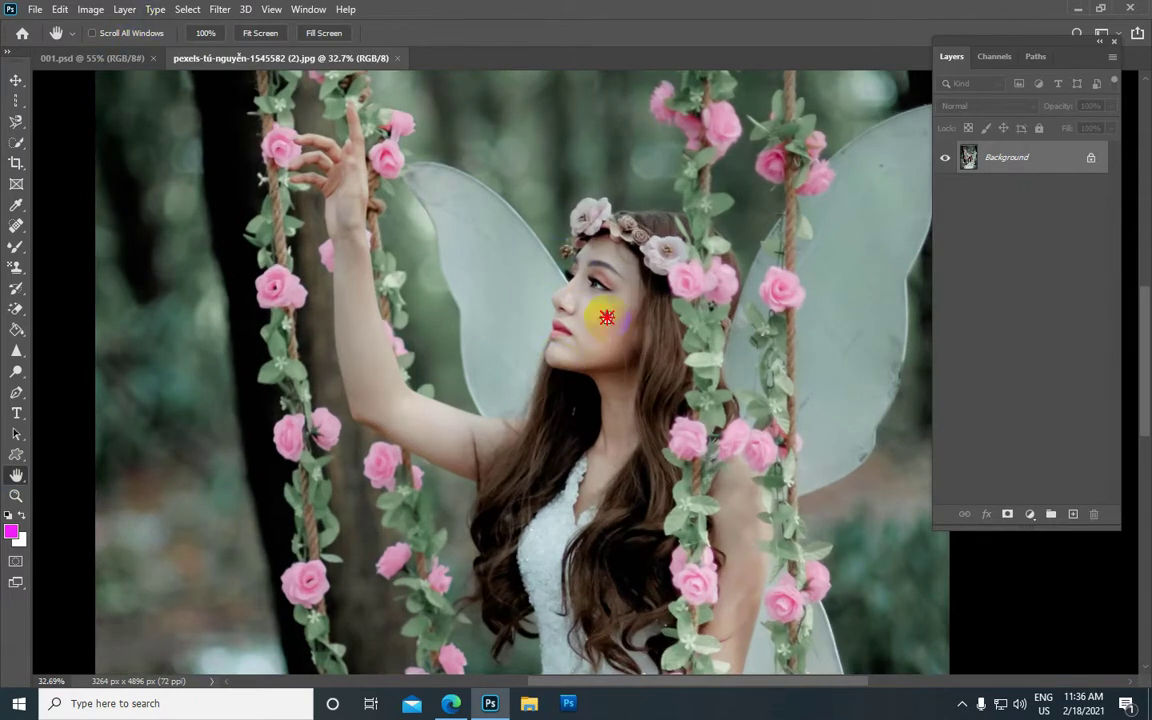
mouse_move(607, 317)
left_mouse_down()
mouse_move(437, 257)
mouse_move(226, 134)
mouse_move(879, 334)
mouse_move(509, 376)
mouse_move(505, 258)
mouse_move(544, 262)
left_mouse_up()
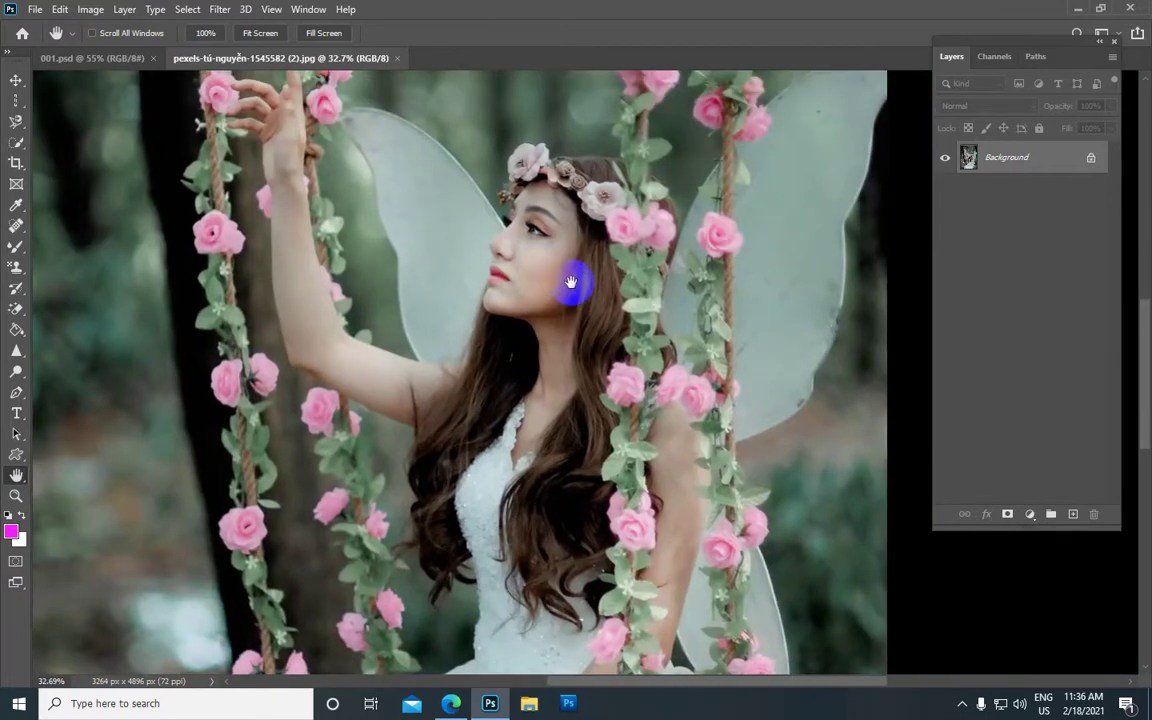
mouse_move(571, 283)
left_mouse_down()
mouse_move(560, 123)
mouse_move(406, 224)
mouse_move(724, 217)
mouse_move(833, 175)
mouse_move(211, 237)
mouse_move(586, 401)
mouse_move(720, 324)
mouse_move(666, 257)
mouse_move(604, 257)
mouse_move(257, 380)
mouse_move(694, 308)
mouse_move(663, 278)
mouse_move(442, 316)
mouse_move(552, 372)
mouse_move(630, 342)
mouse_move(635, 290)
left_mouse_up()
scroll(656, 254, "down", 2)
scroll(656, 254, "down", 2)
scroll(648, 257, "up", 2)
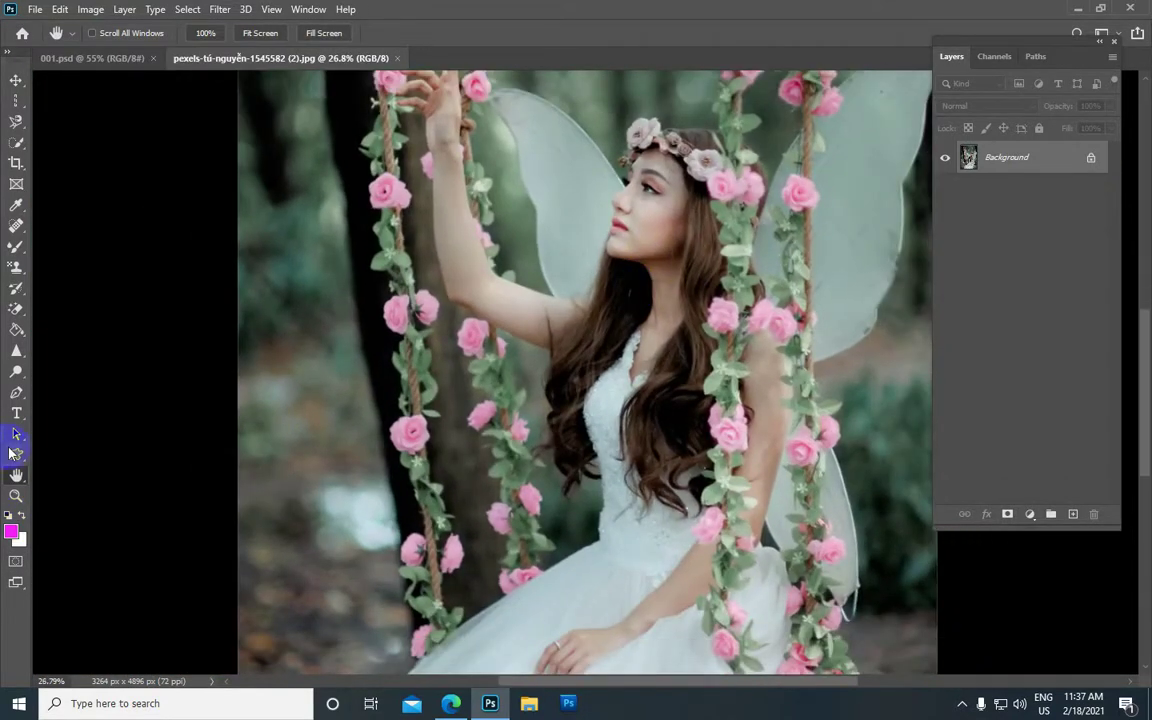
With the Rotate View Tool, set the rotation angle to 180°, then 90°.
right_click(15, 474)
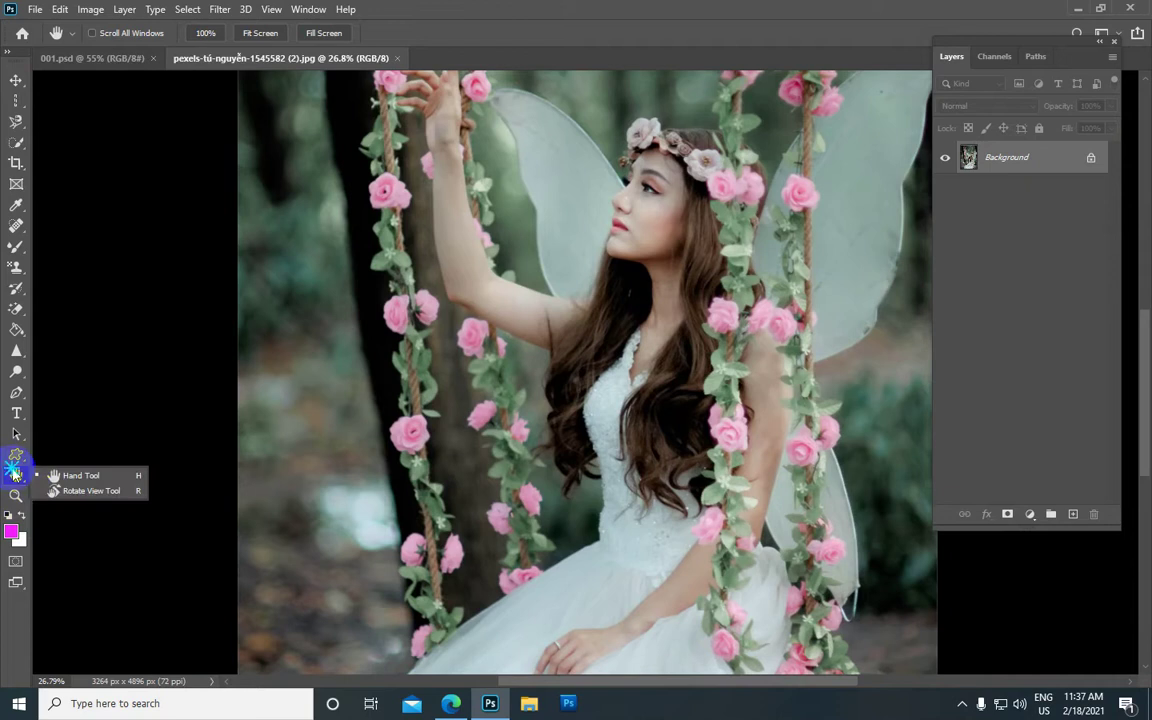
left_click(92, 491)
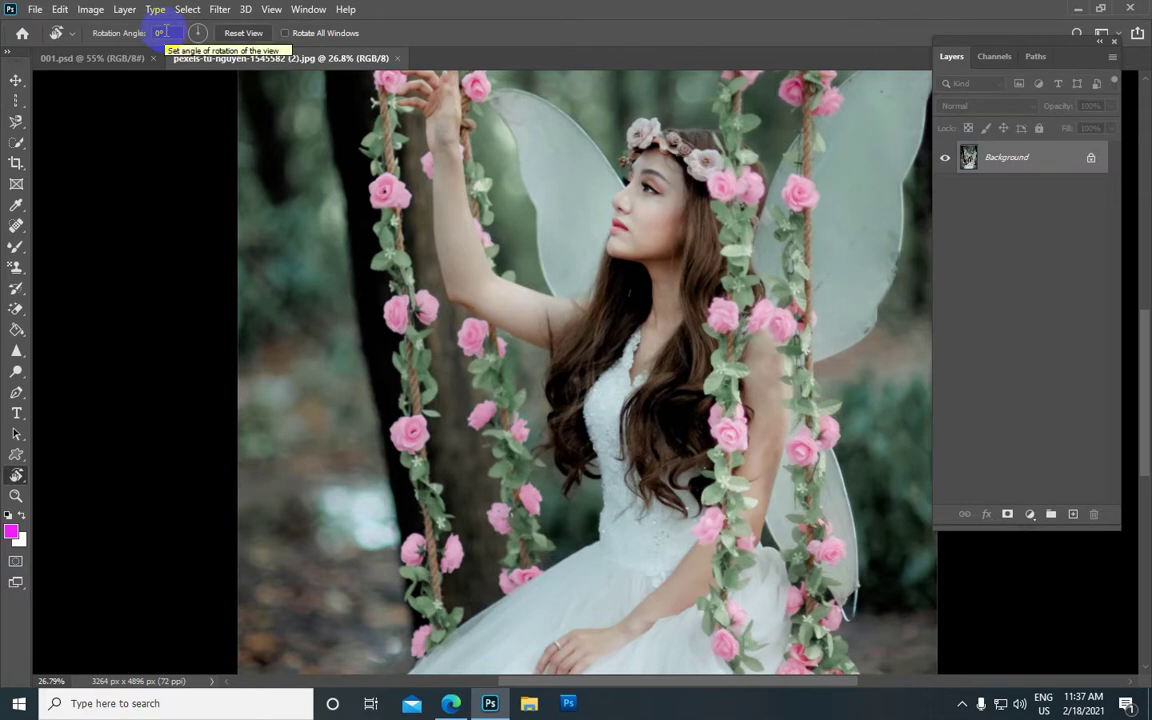
left_click(117, 32)
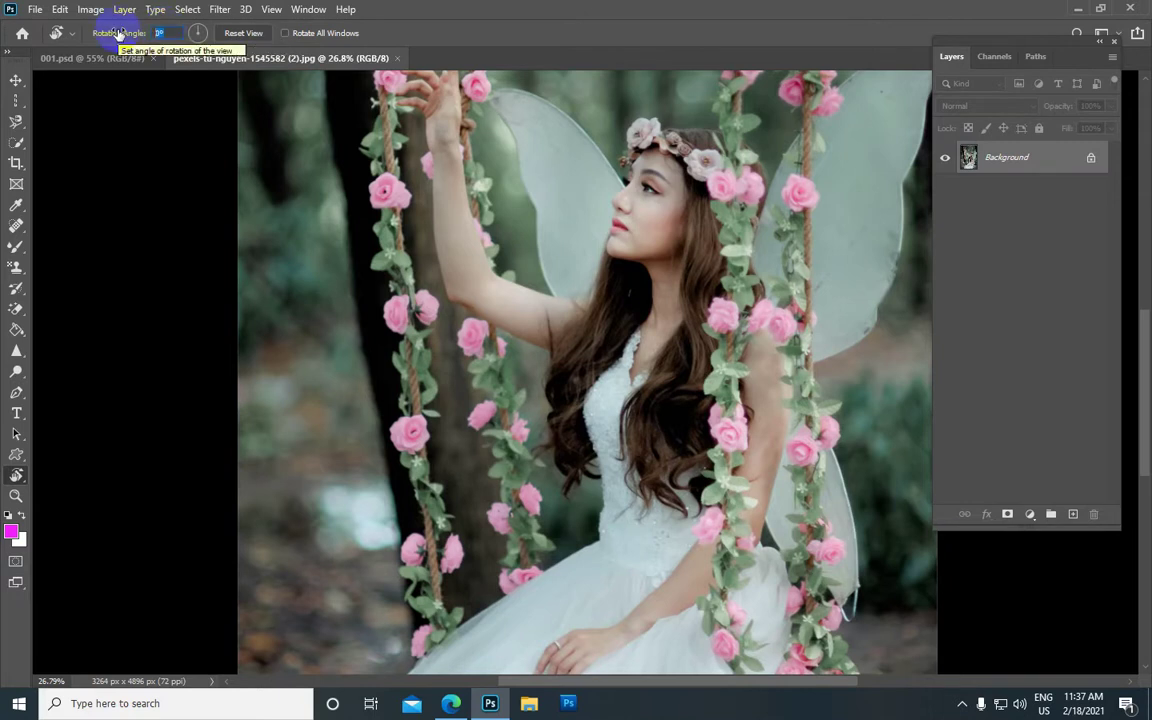
type("1")
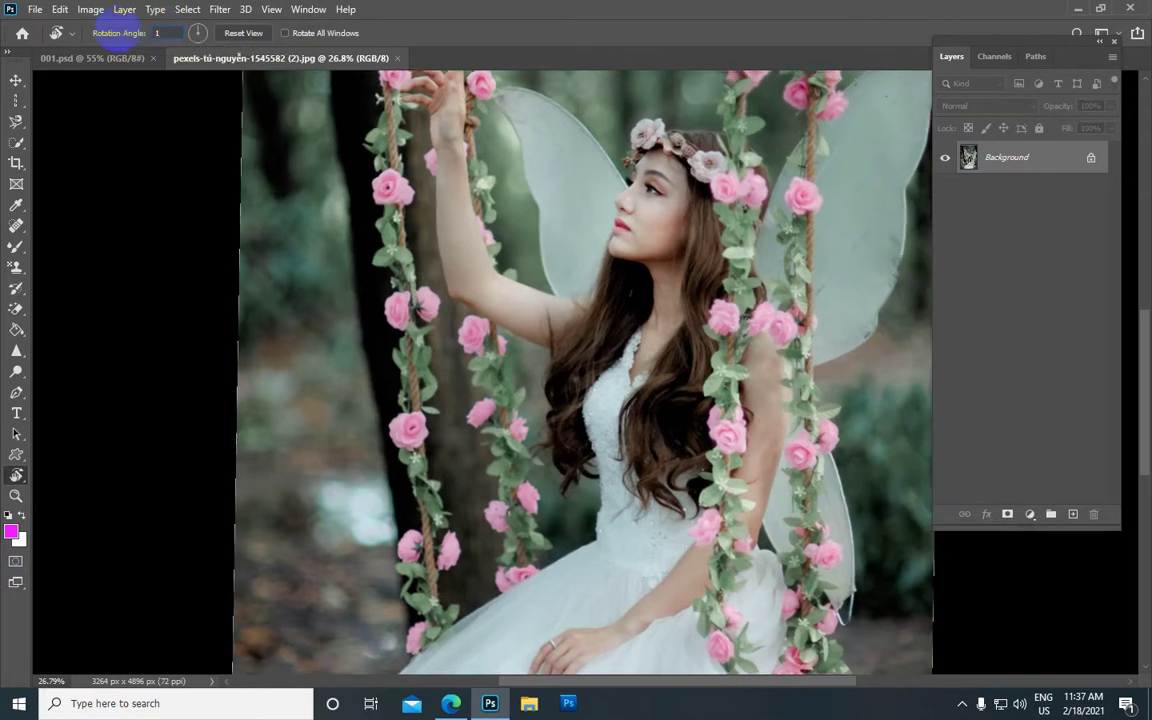
type("80")
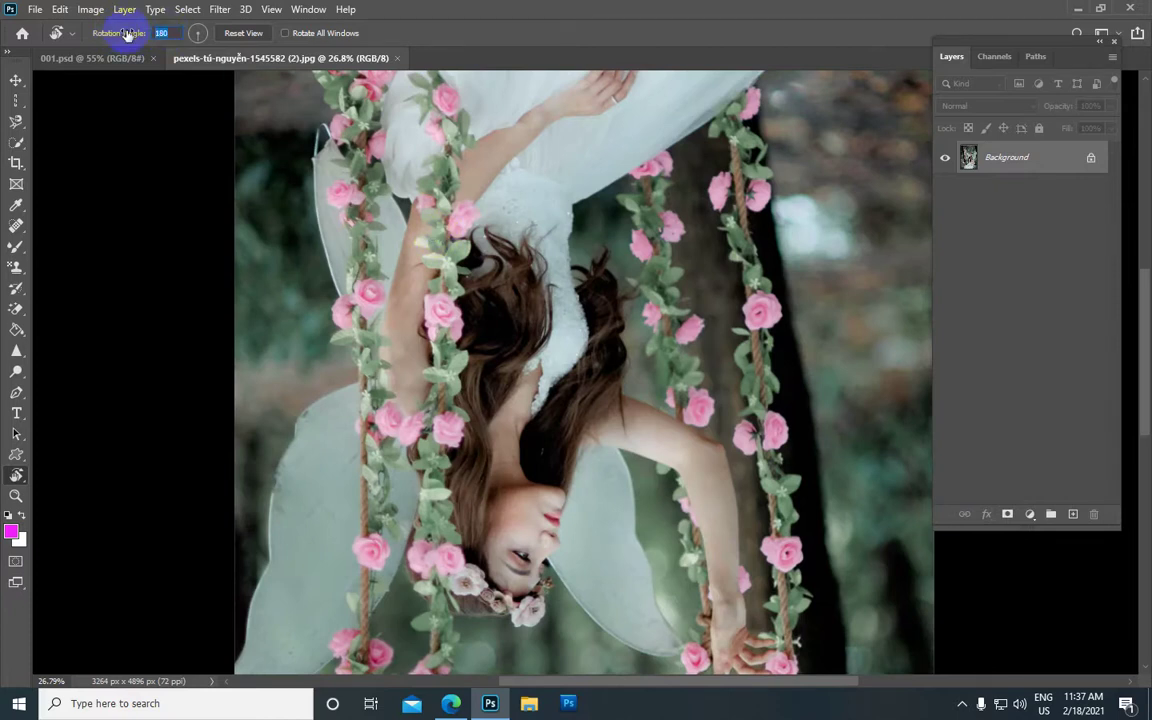
type("10")
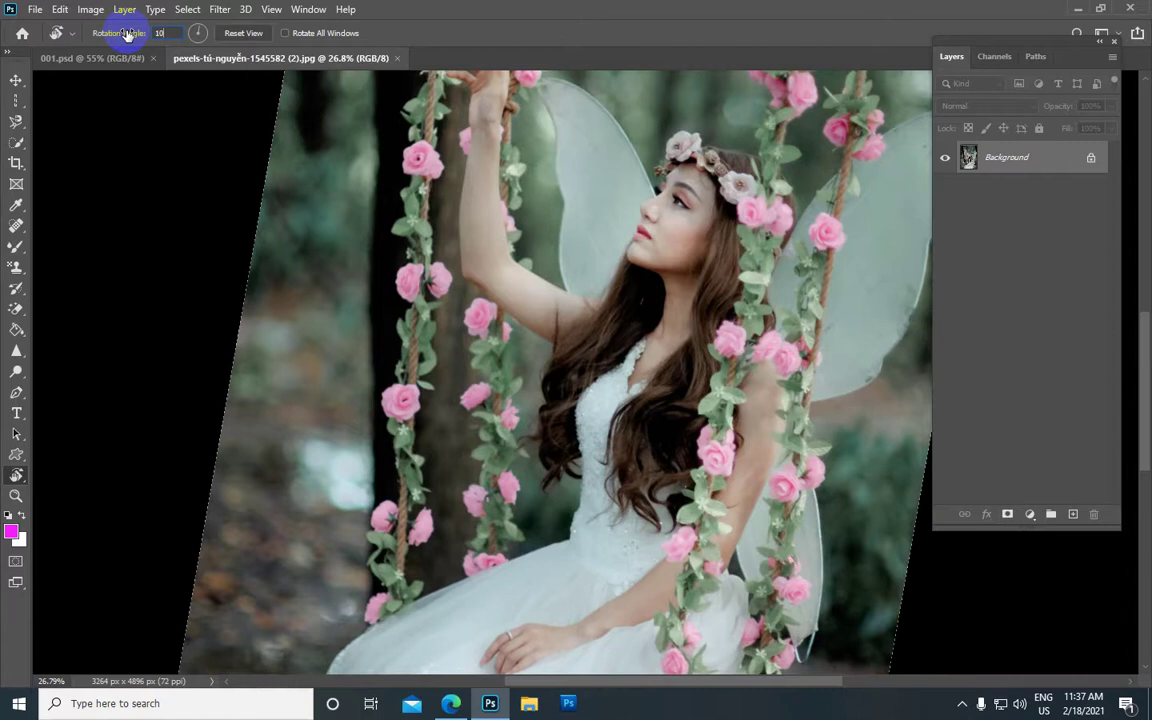
type("180")
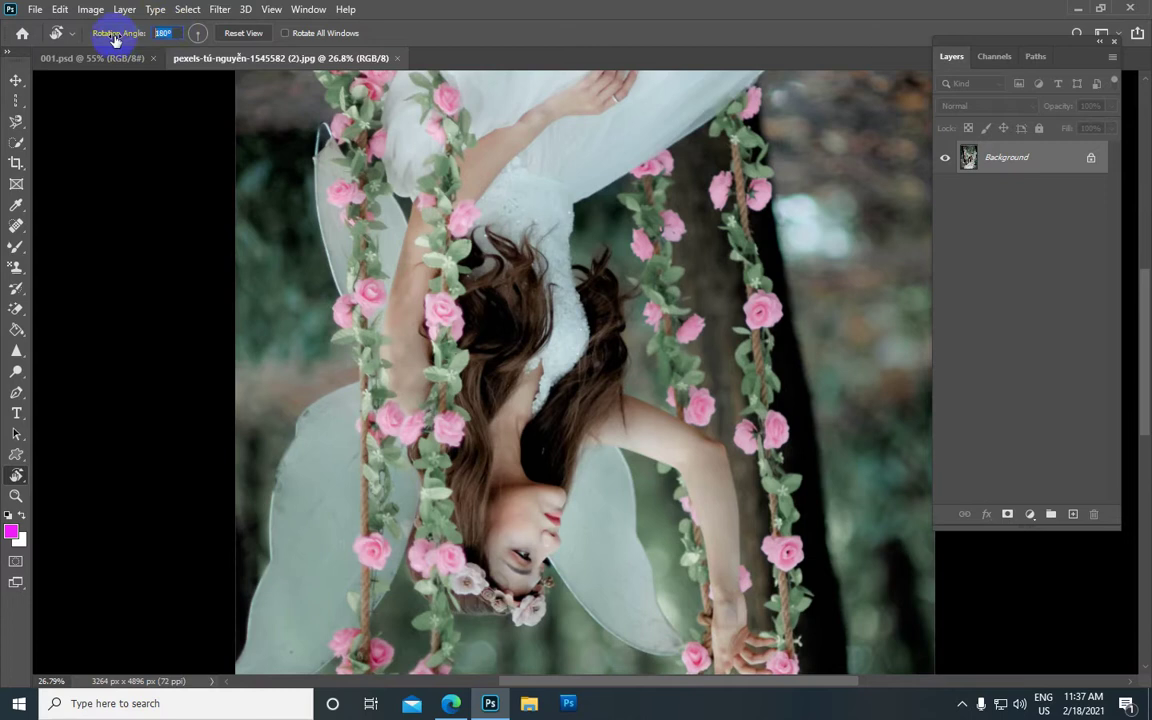
type("9")
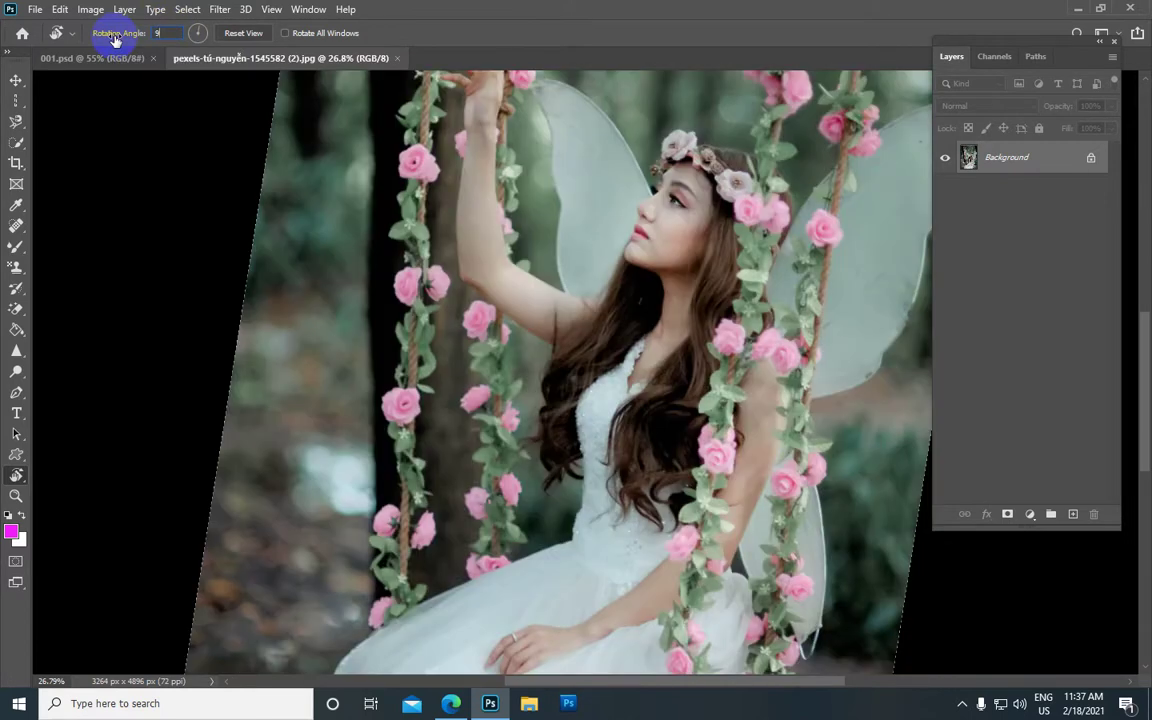
type("0")
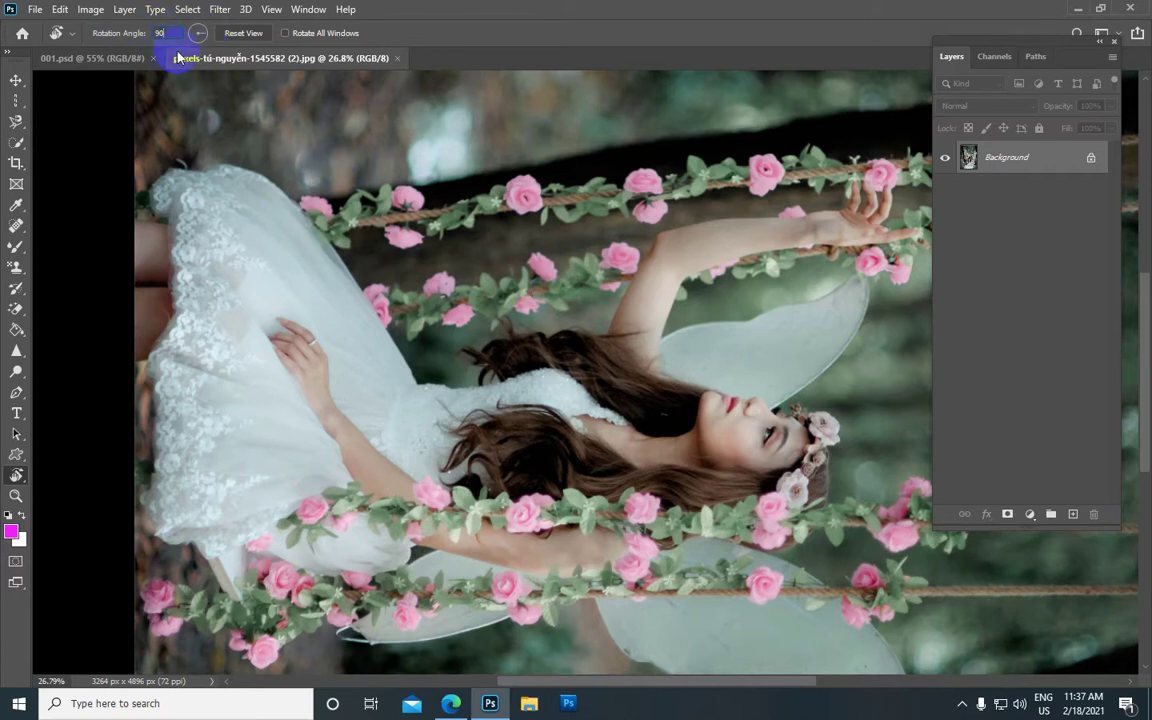
Drag the canvas view freely to rotate it back upright to 0°.
left_click(279, 299)
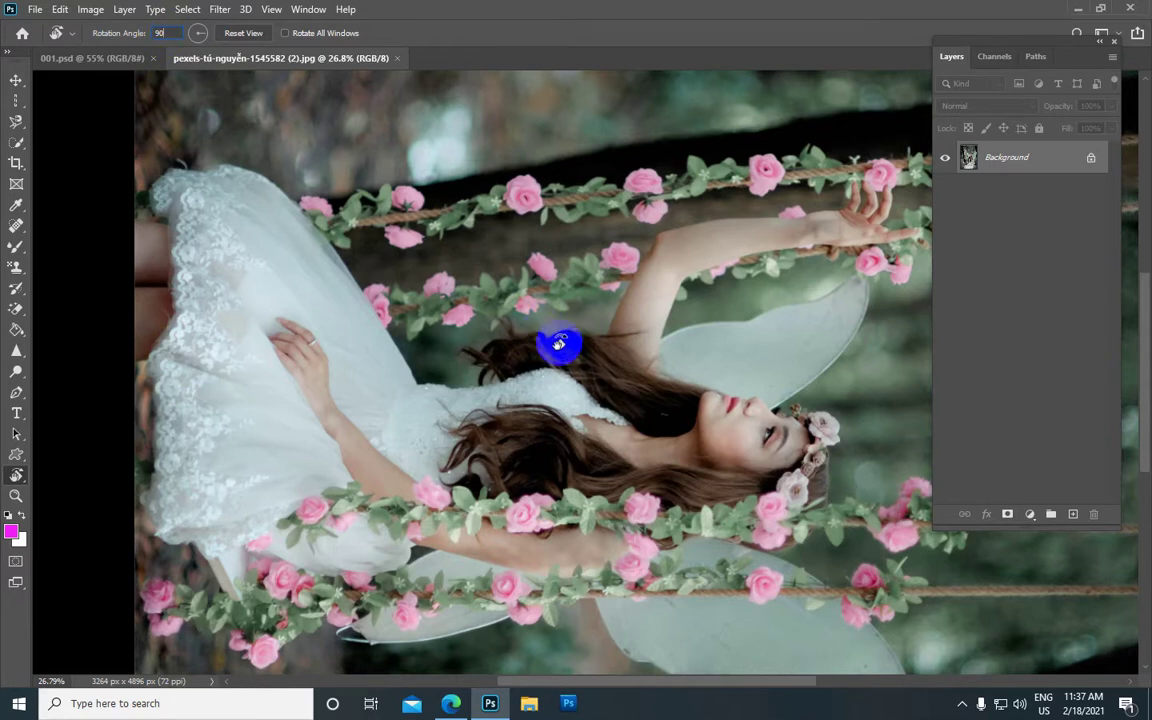
left_click_drag(547, 340, 553, 342)
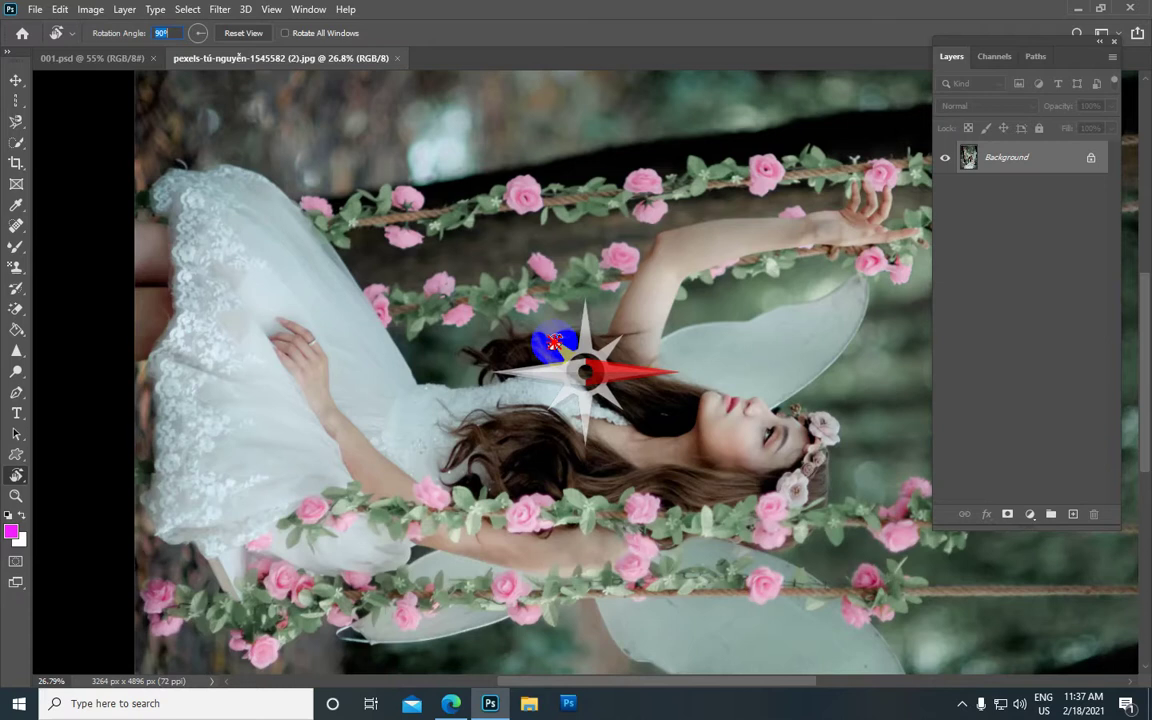
mouse_move(554, 343)
left_mouse_down()
mouse_move(549, 467)
mouse_move(478, 458)
mouse_move(442, 357)
mouse_move(437, 447)
mouse_move(614, 436)
mouse_move(507, 288)
mouse_move(527, 429)
mouse_move(548, 417)
mouse_move(527, 414)
mouse_move(548, 411)
mouse_move(477, 280)
mouse_move(669, 489)
mouse_move(450, 347)
mouse_move(476, 324)
mouse_move(484, 449)
mouse_move(507, 458)
mouse_move(501, 442)
mouse_move(514, 437)
left_mouse_up()
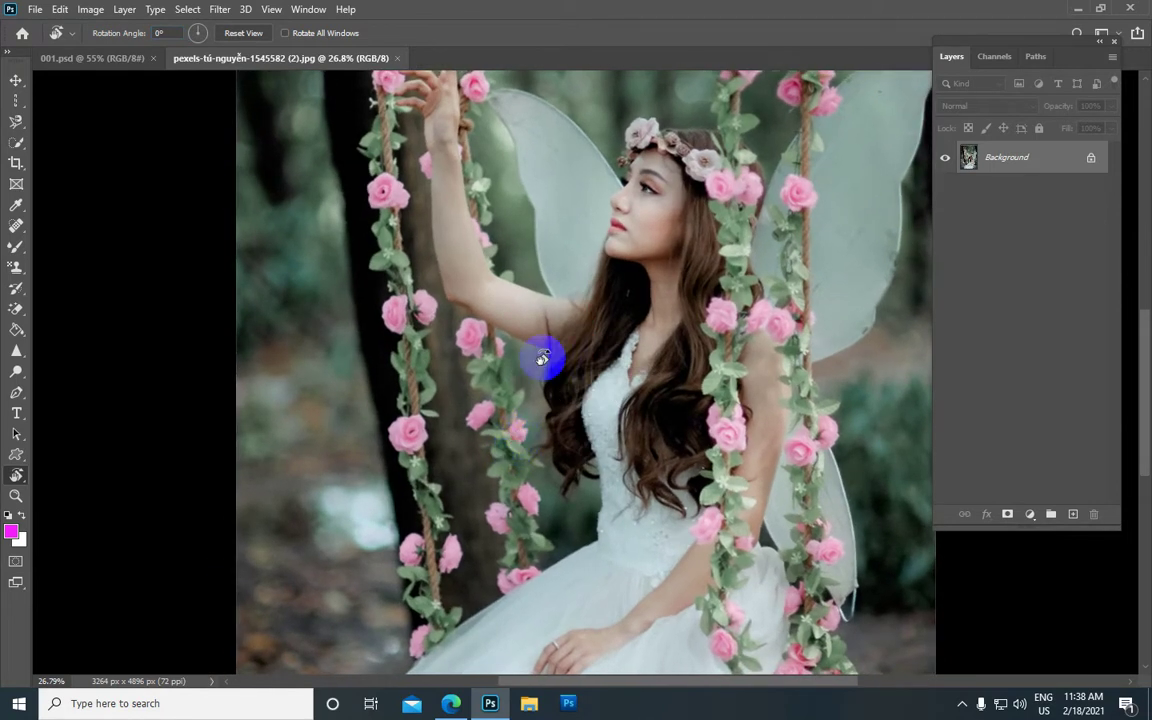
With the Zoom tool active, fit the portrait to the window, then fill the window.
scroll(541, 358, "down", 1)
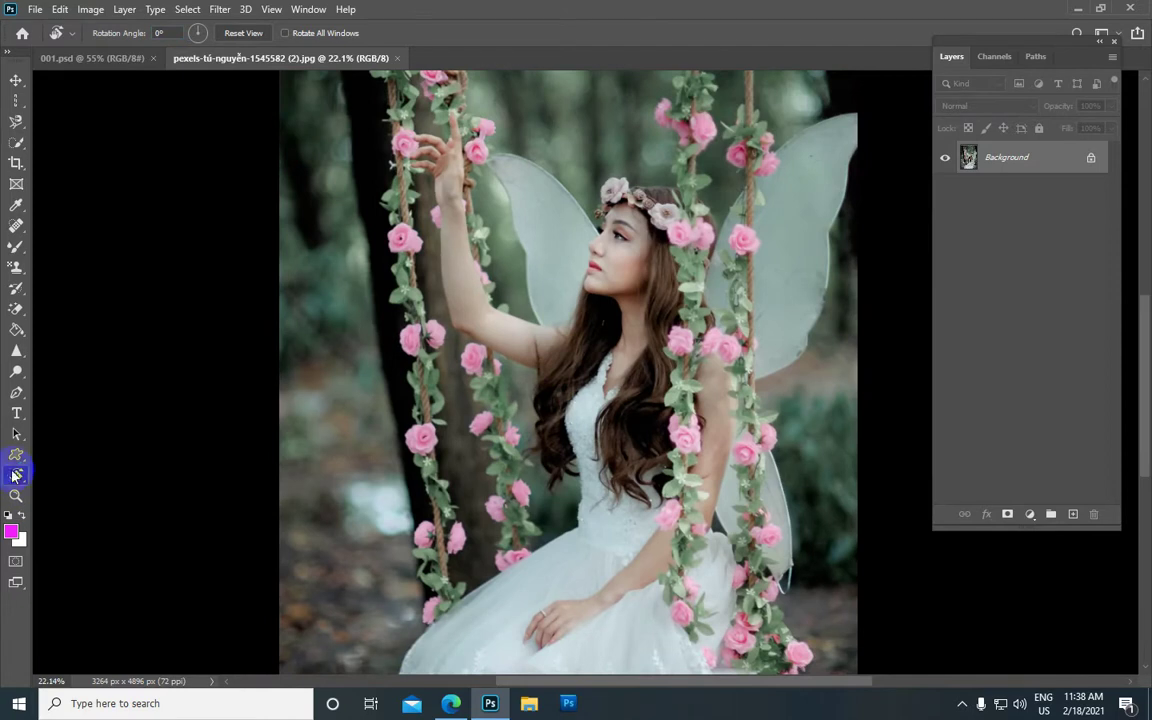
left_click_drag(16, 476, 77, 492)
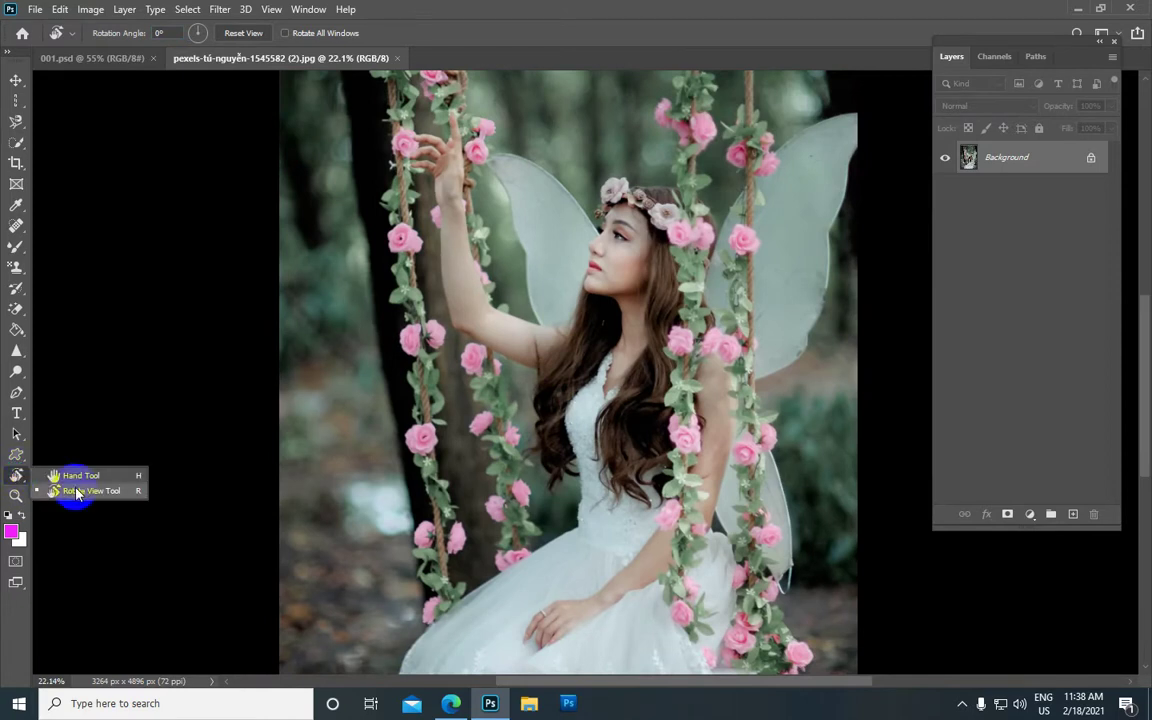
left_click(18, 495)
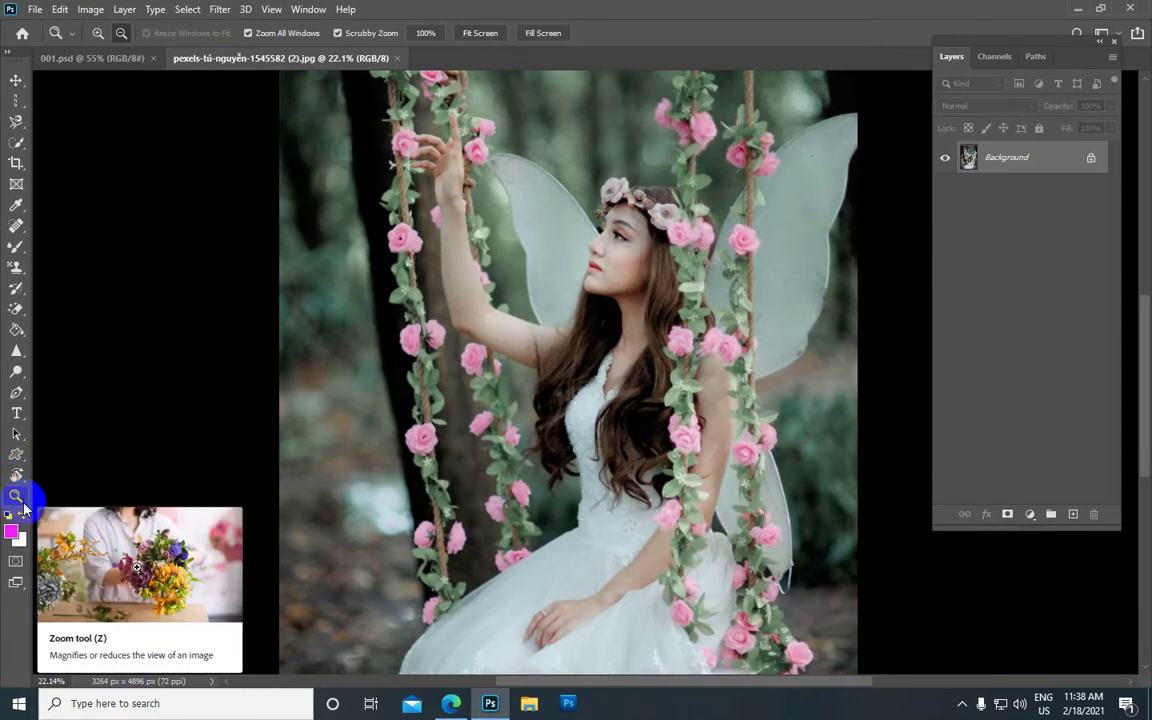
left_click(473, 37)
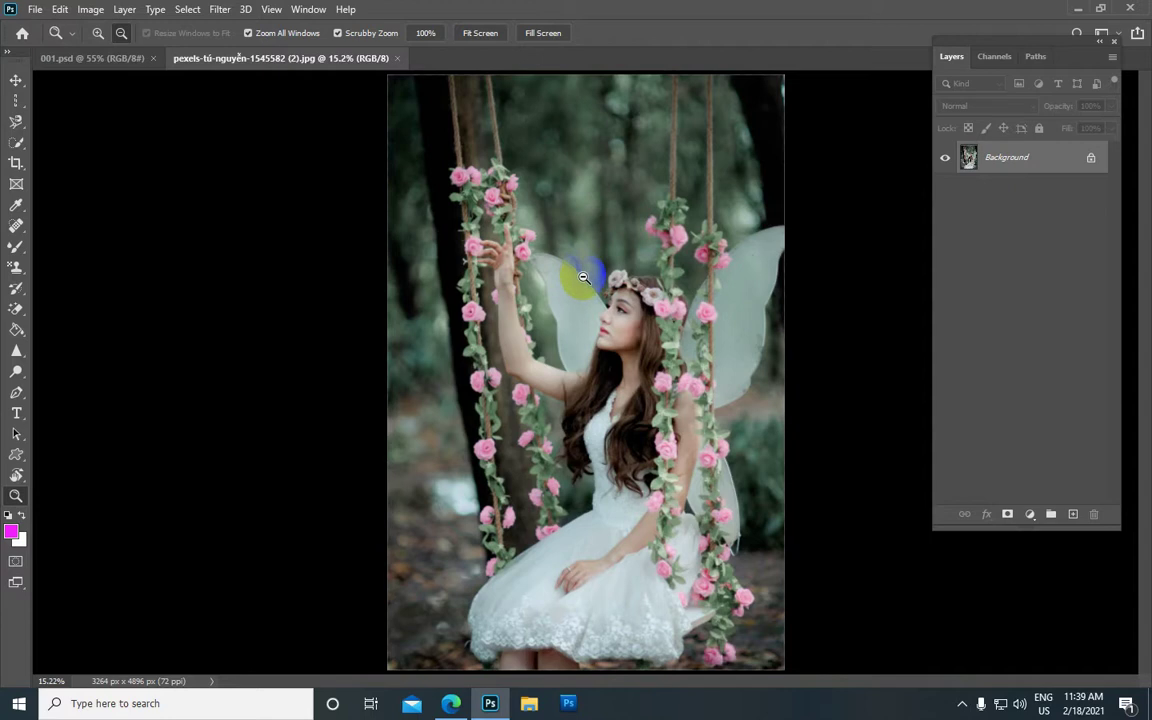
left_click(546, 36)
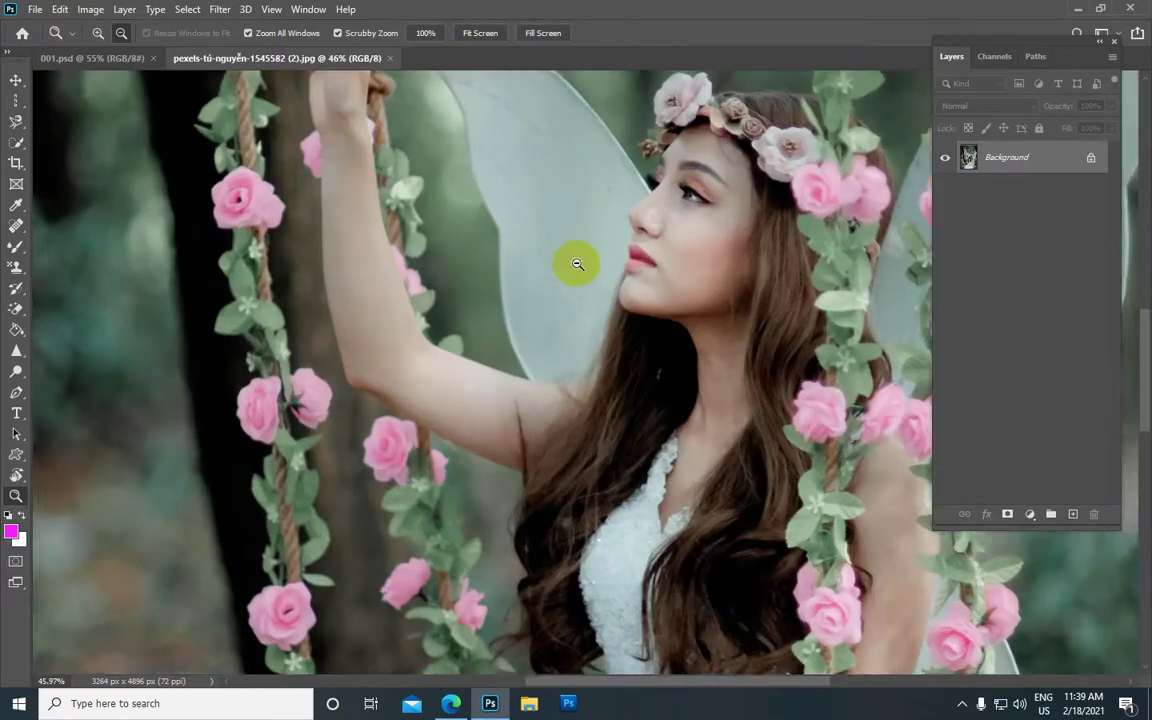
Refit the portrait to the window and zoom out two steps to about 26%.
scroll(571, 262, "down", 1)
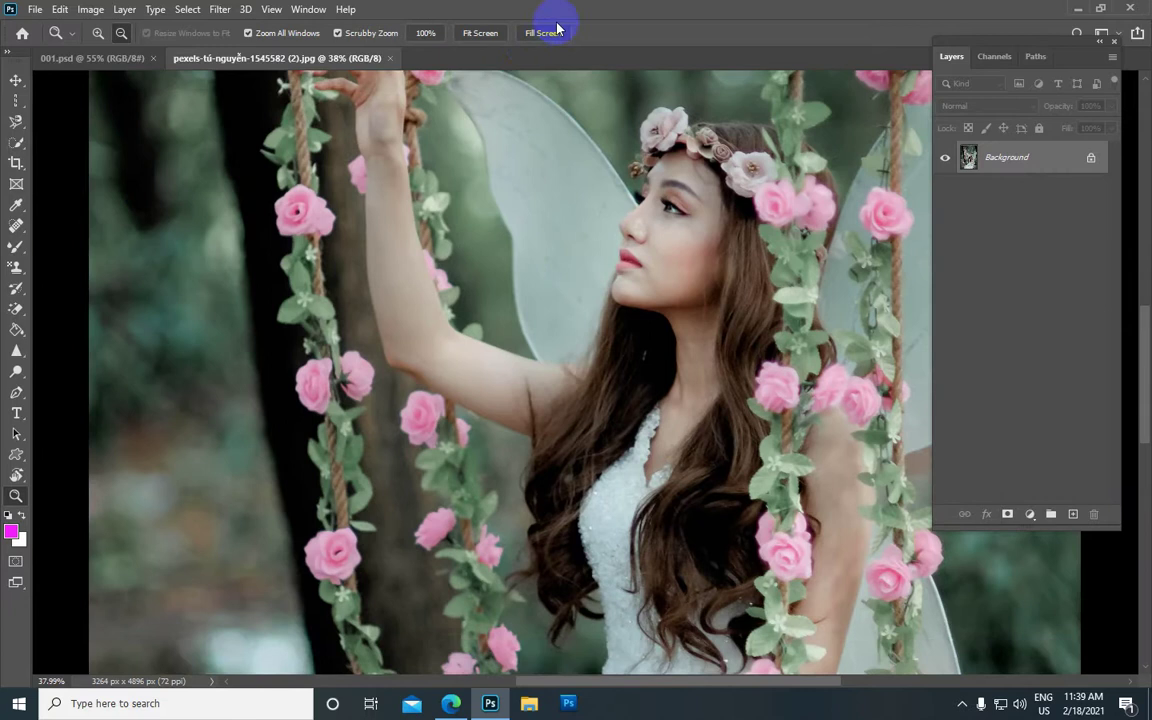
left_click(481, 38)
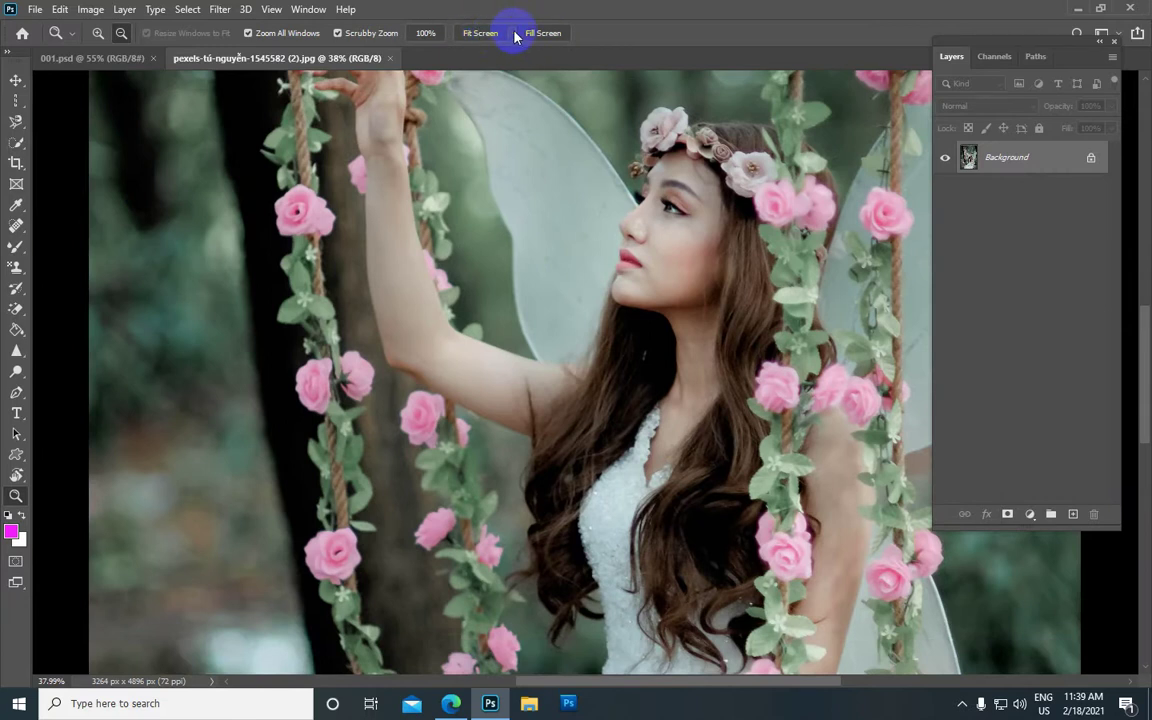
left_click(563, 200, "alt")
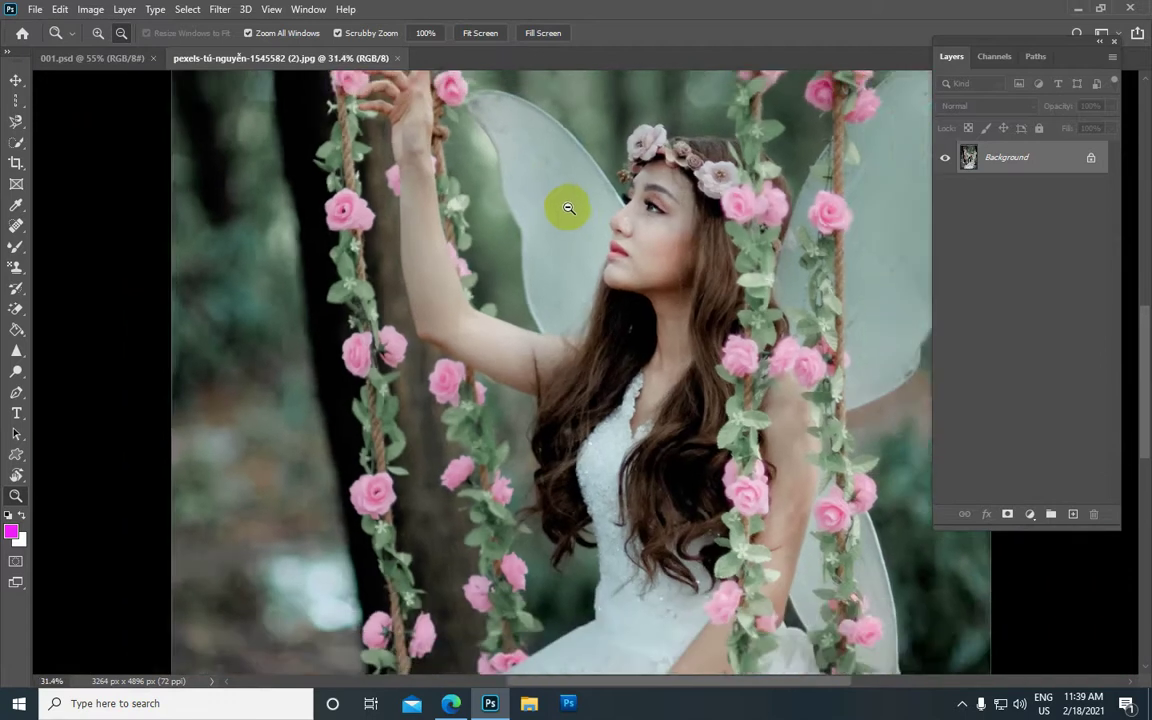
left_click(568, 208, "alt")
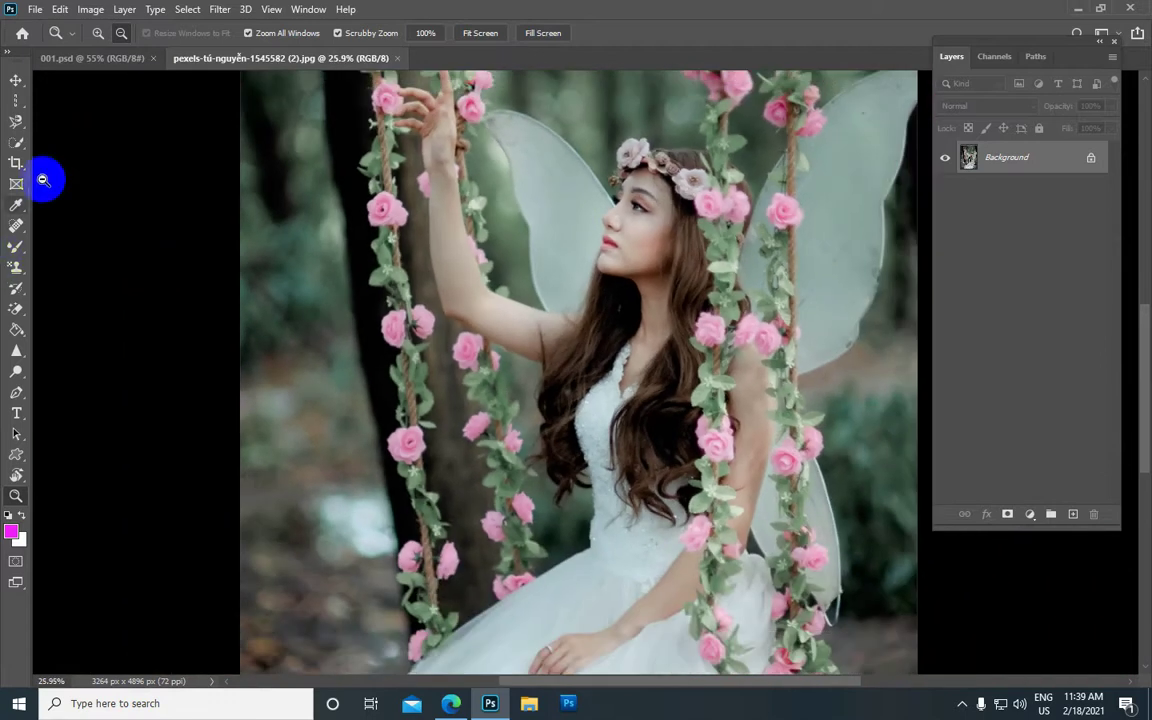